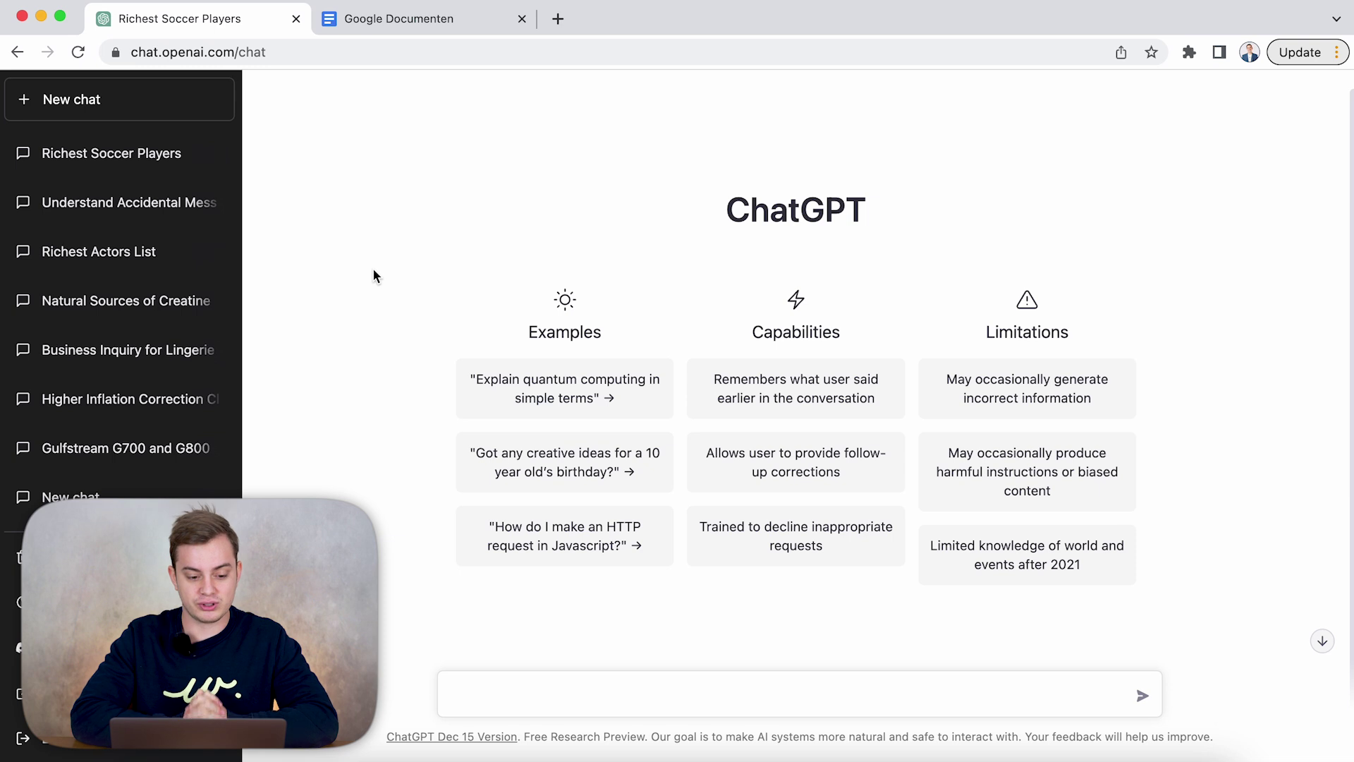
# Send the prompt "top 10 best paid soccer players", followed by "include the salaries of the best paid soccer players"
pyautogui.write('top 10 best paid soccer players')
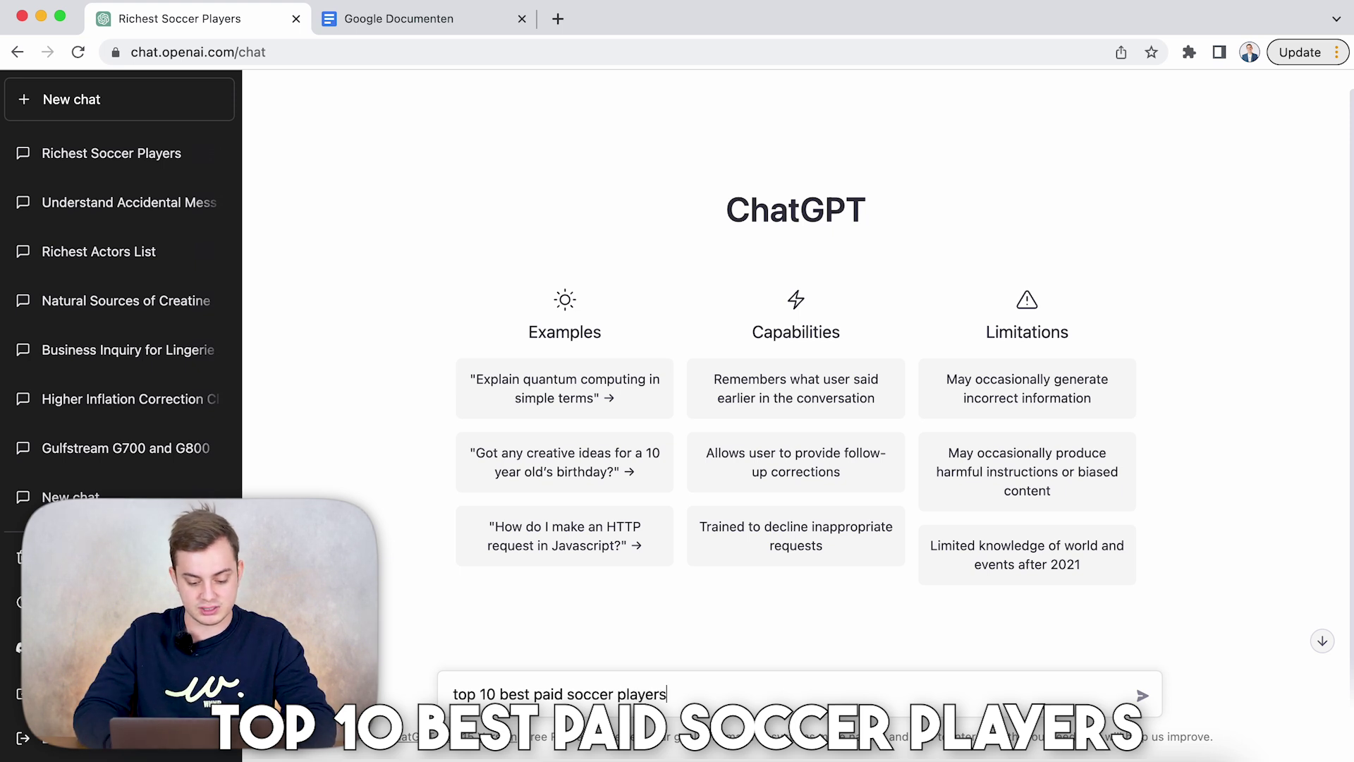
pyautogui.press('Return')
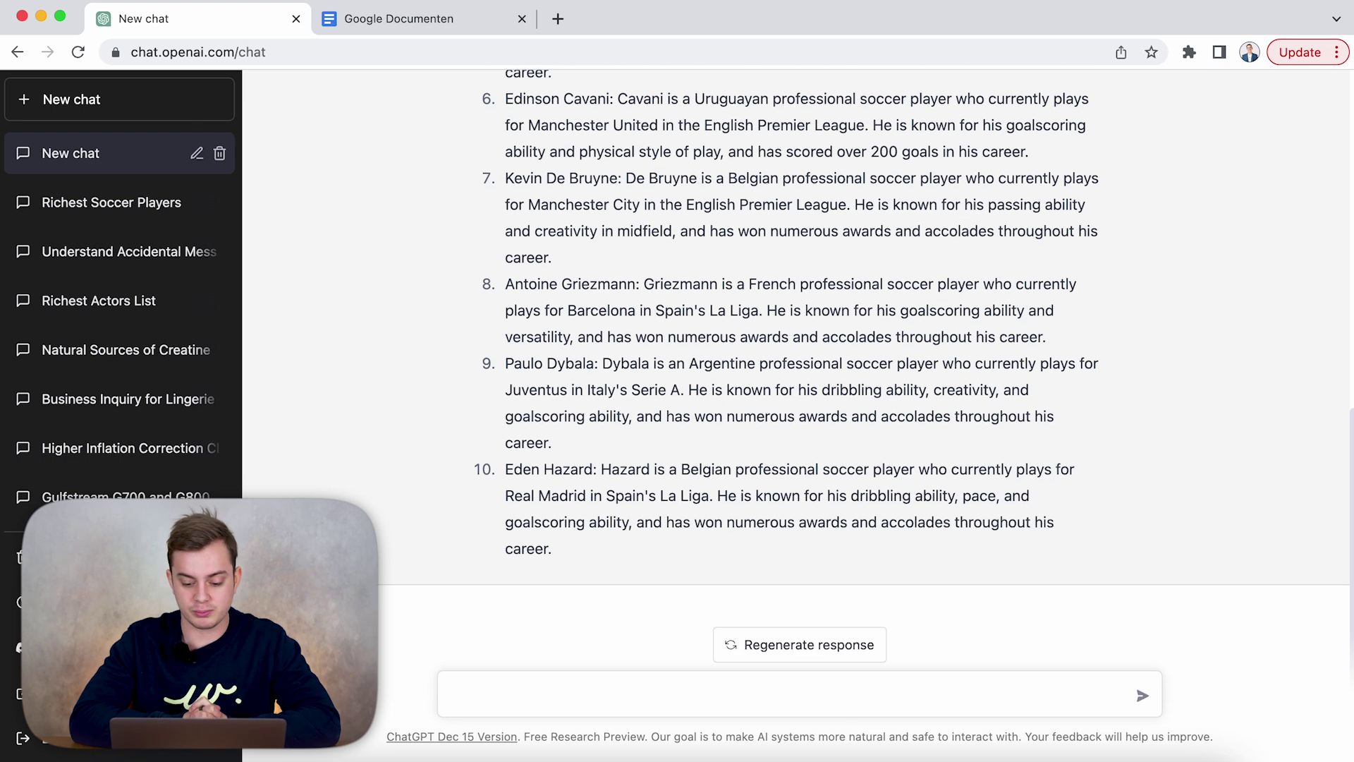
pyautogui.write('include the salaries fo')
pyautogui.press('BackSpace')
pyautogui.press('BackSpace')
pyautogui.press('BackSpace')
pyautogui.write('of the be')
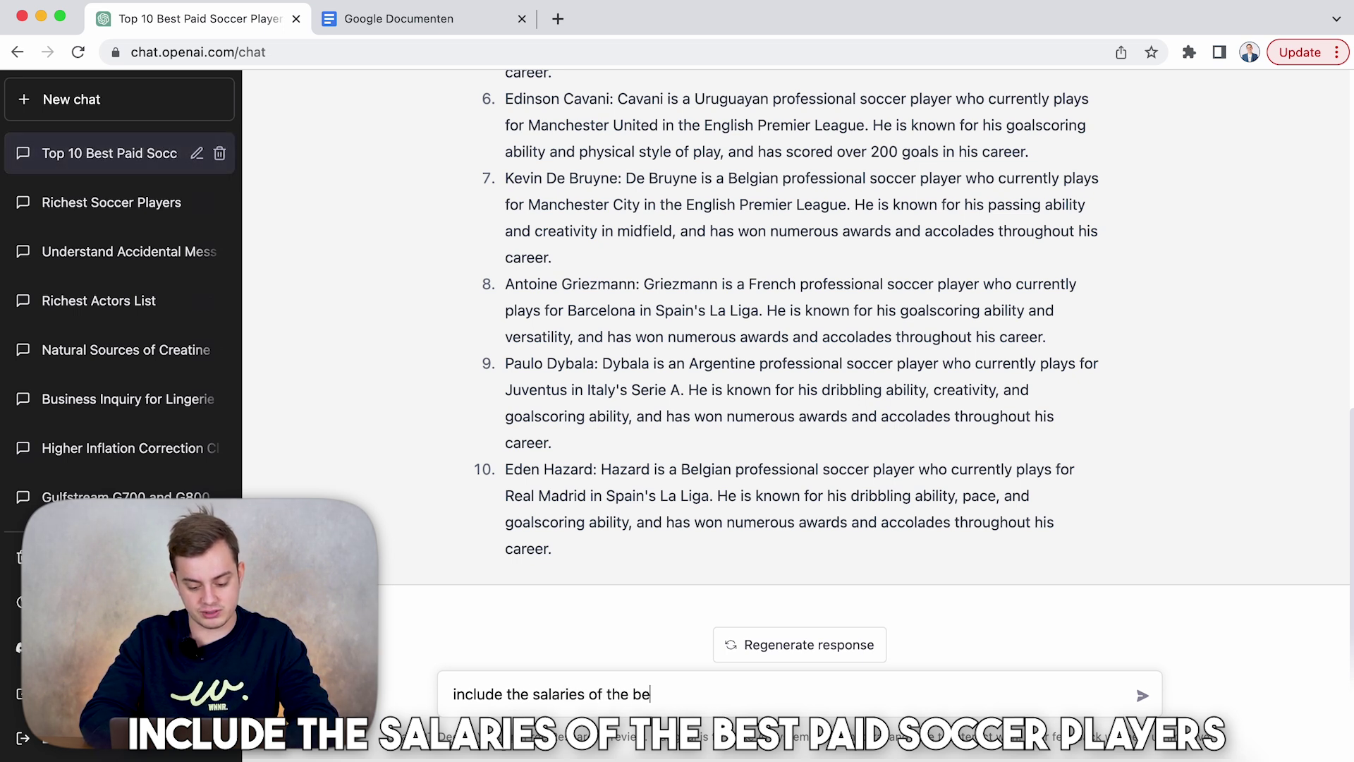
pyautogui.write('st paid soccer ')
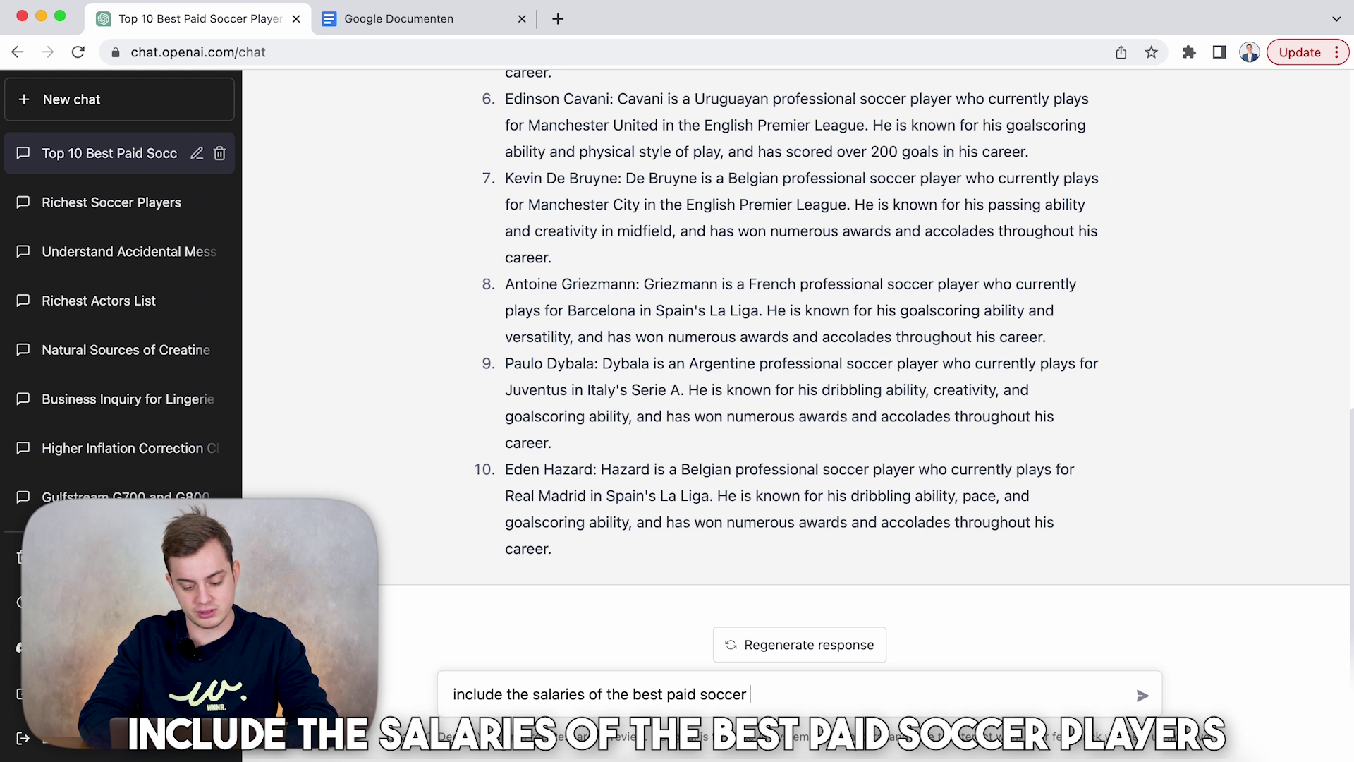
pyautogui.write('players')
pyautogui.press('Return')
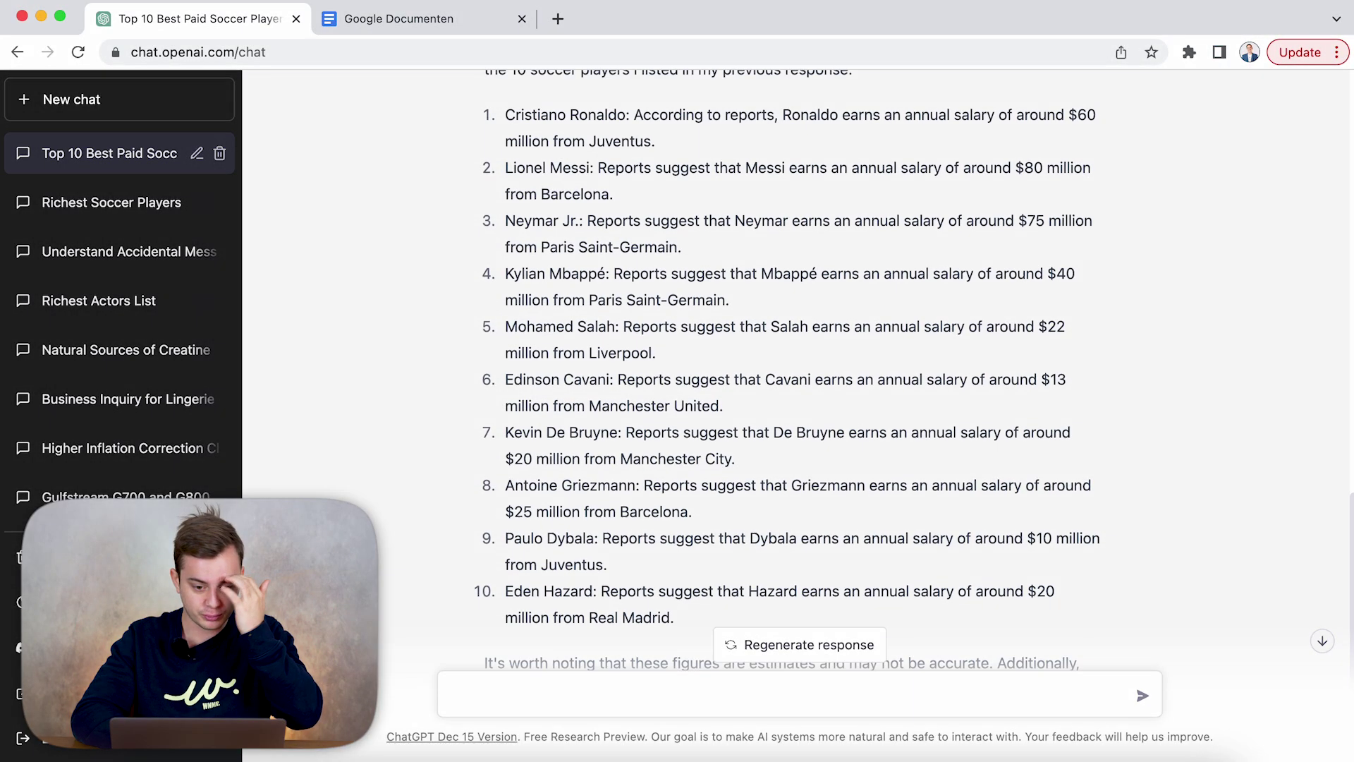
# Send the prompt "create a story around the soccer players and mention their salary going from low to high"
pyautogui.scroll(-3, 798, 353)
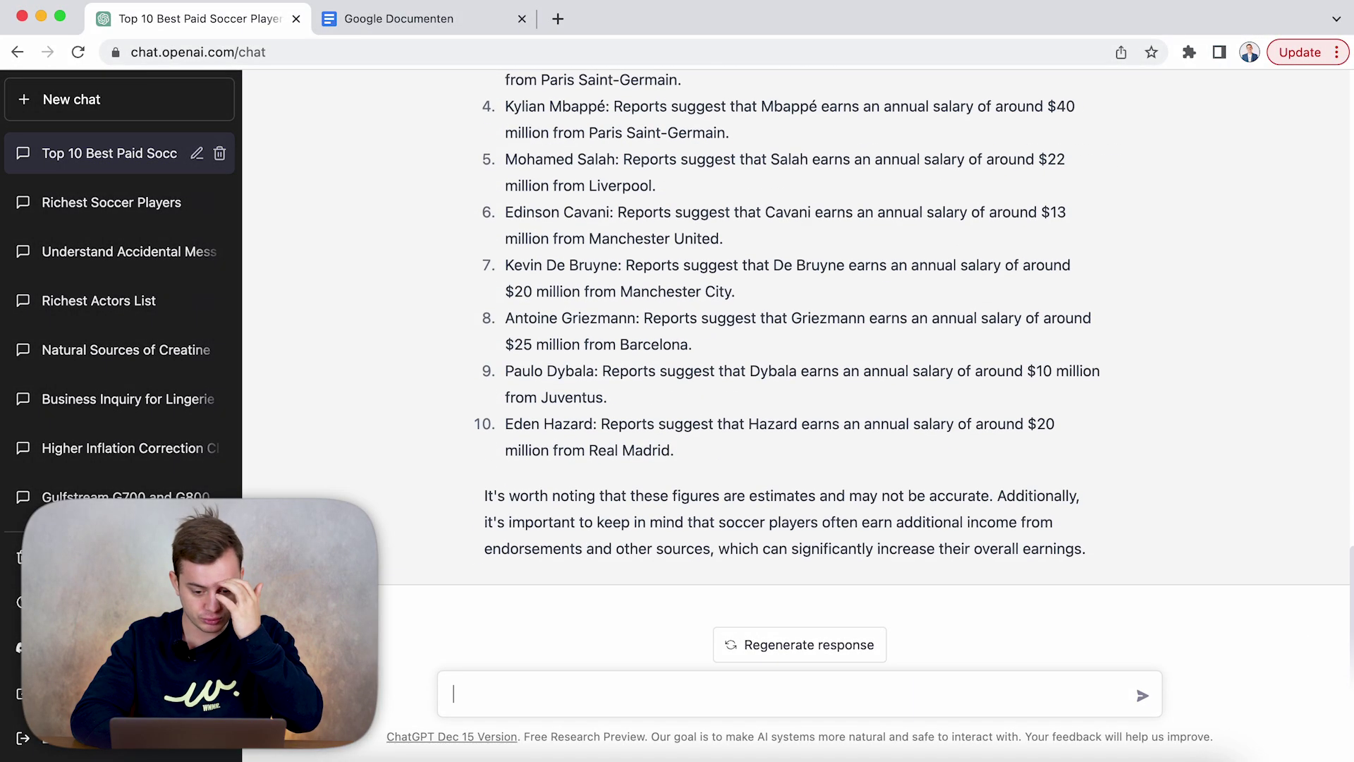
pyautogui.write('create a story around the socce')
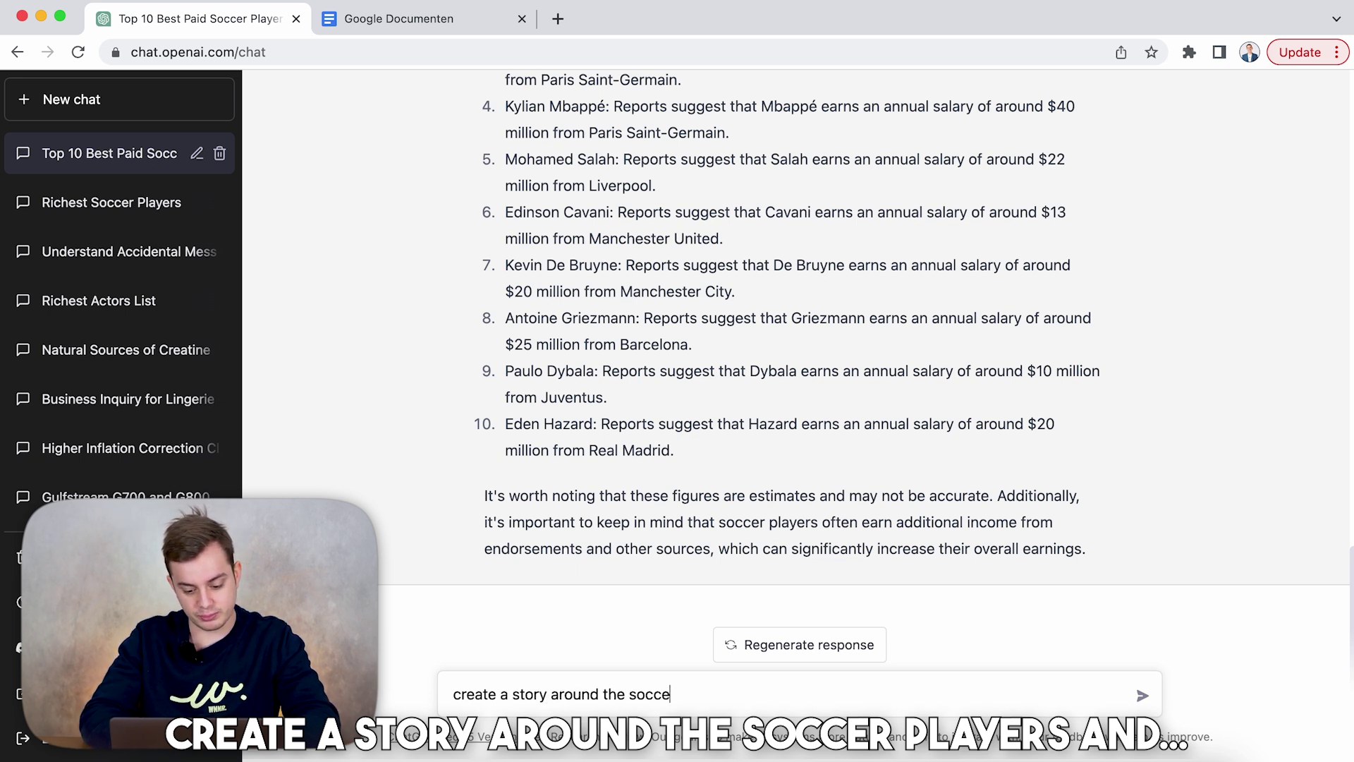
pyautogui.write('d mention their salary')
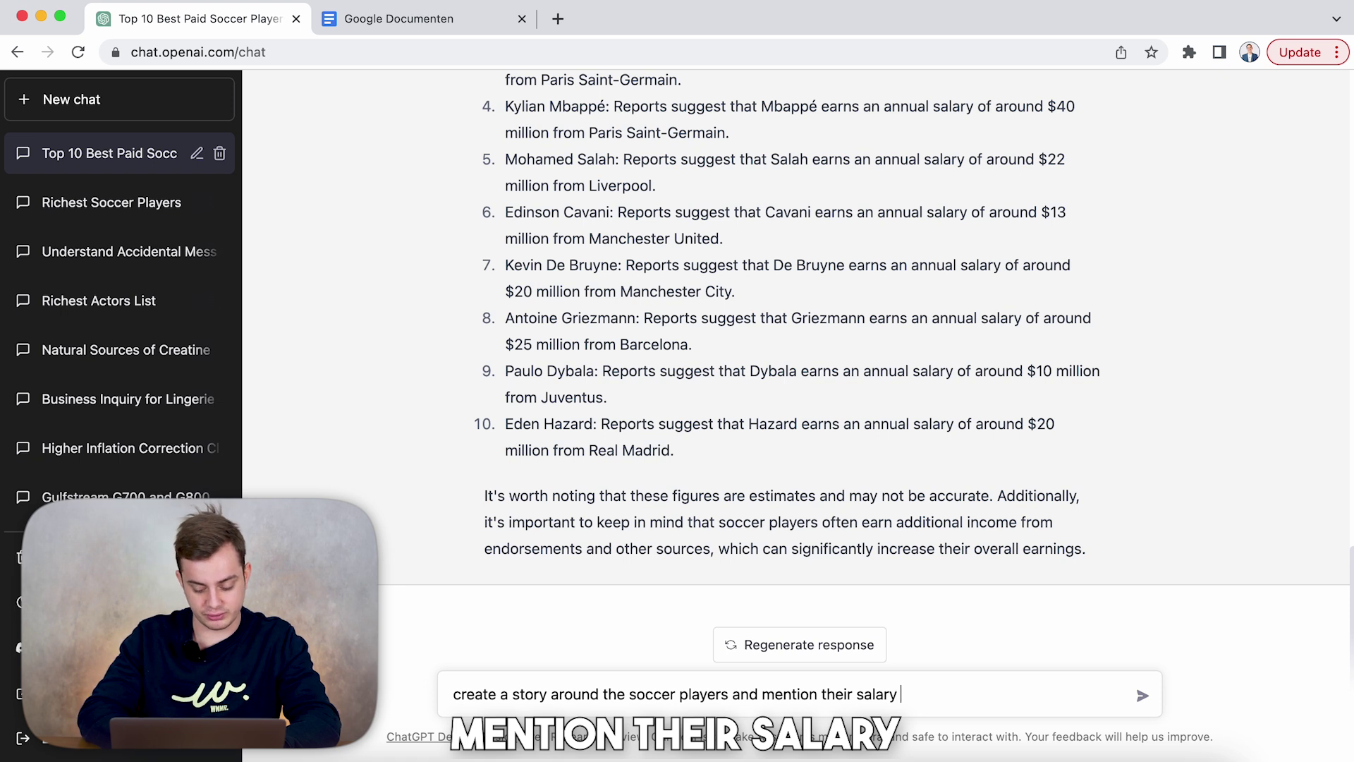
pyautogui.write('going from low to high')
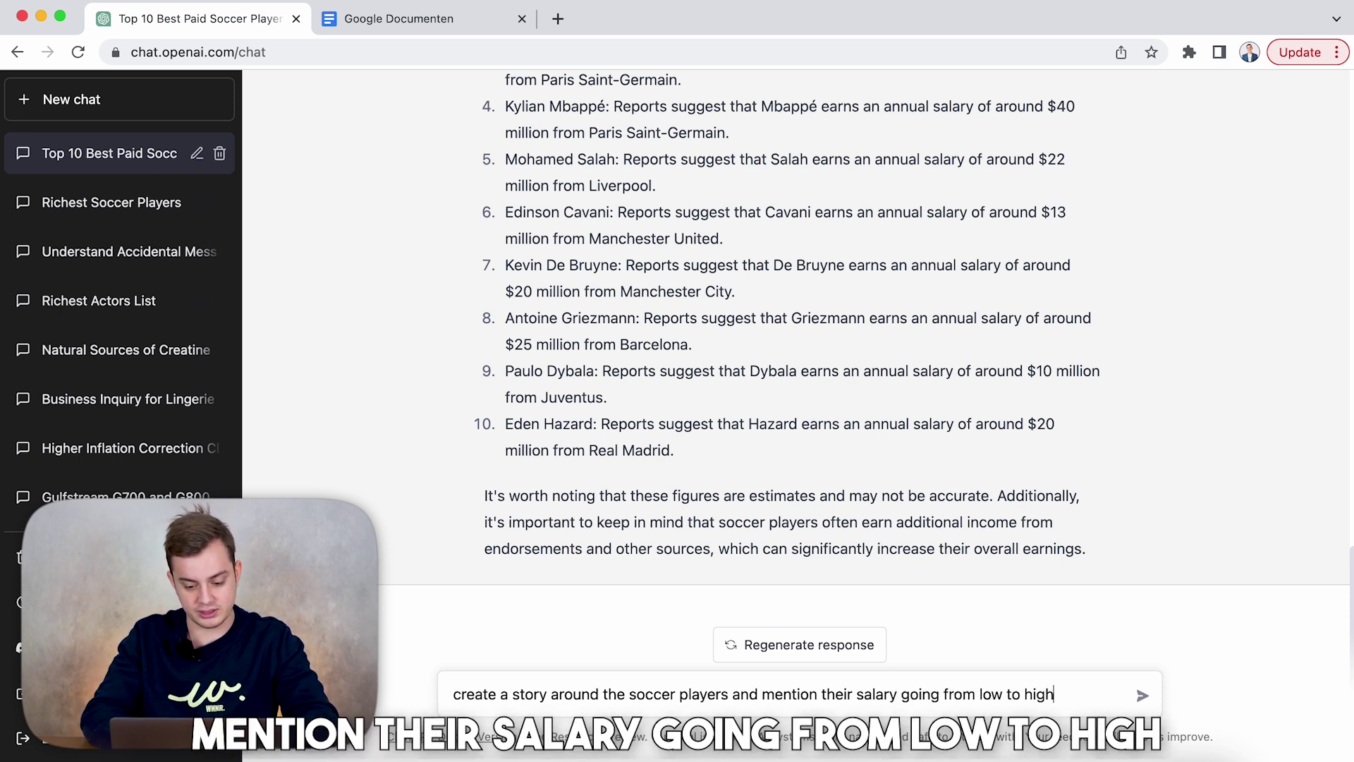
pyautogui.press('Return')
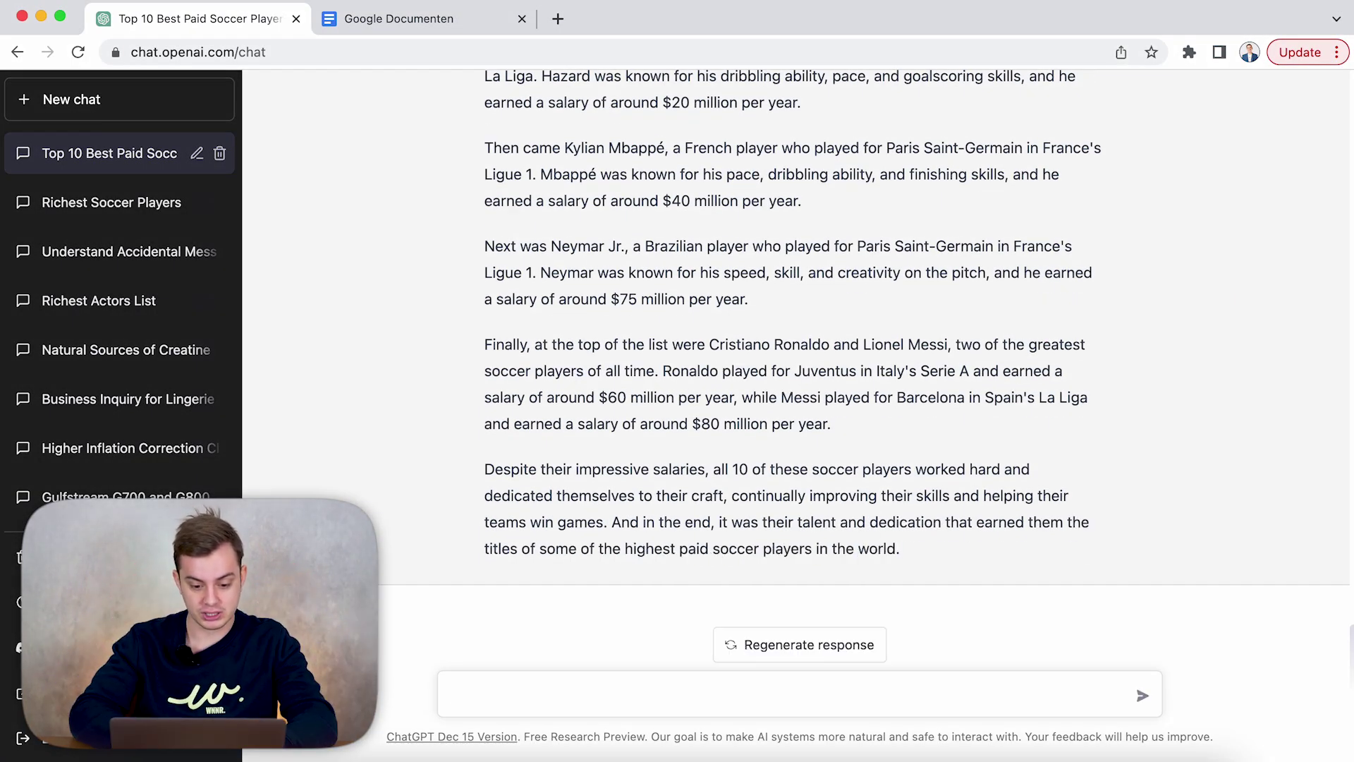
# Review the generated story and request a longer version with the prompt "make it 1200 words"
pyautogui.scroll(-1, 695, 441)
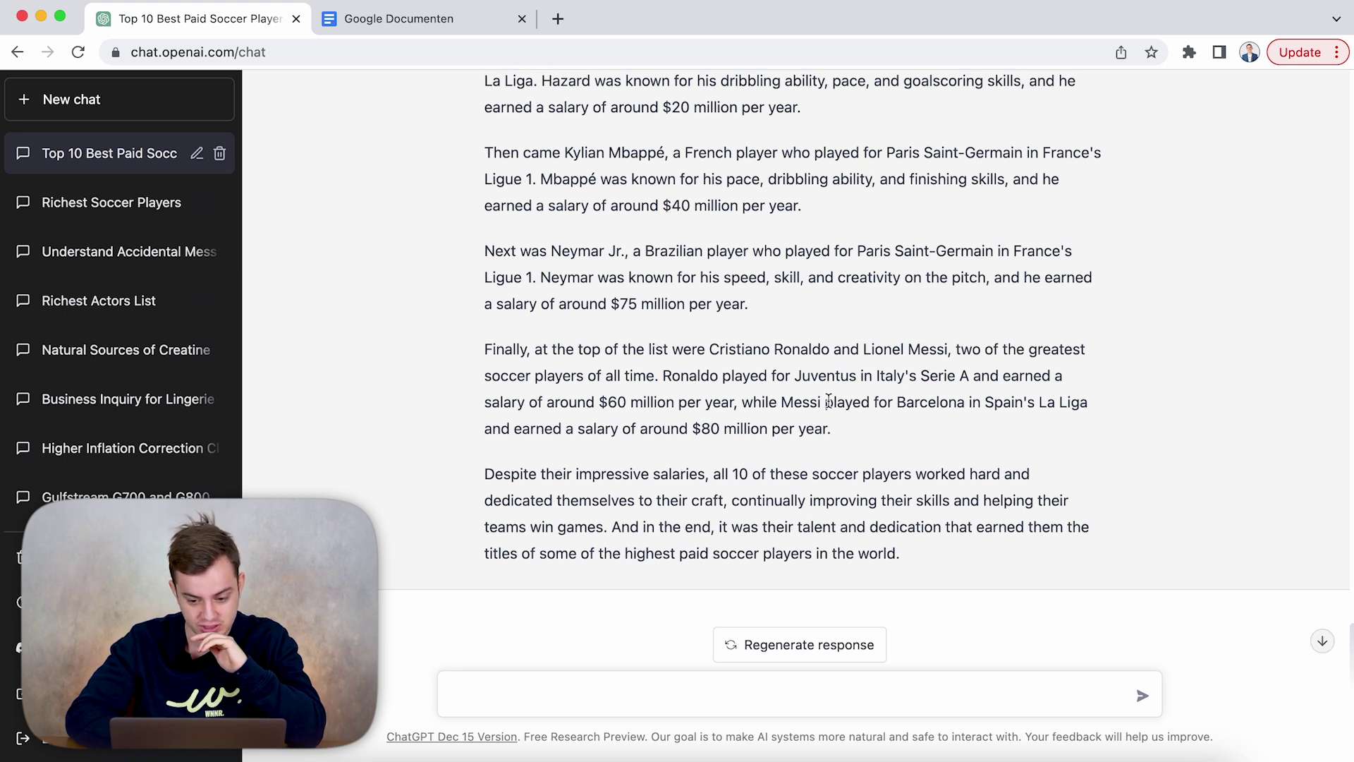
pyautogui.scroll(10, 568, 400)
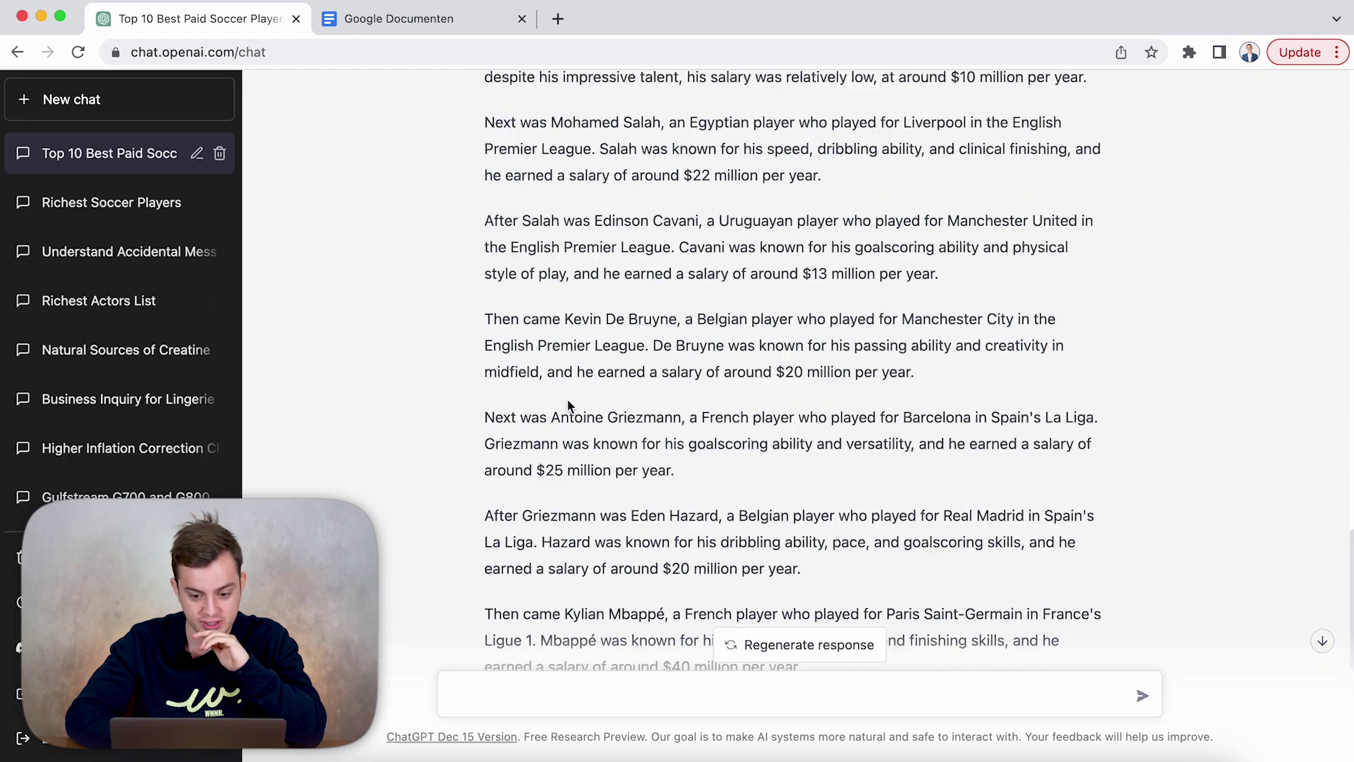
pyautogui.scroll(-15, 568, 400)
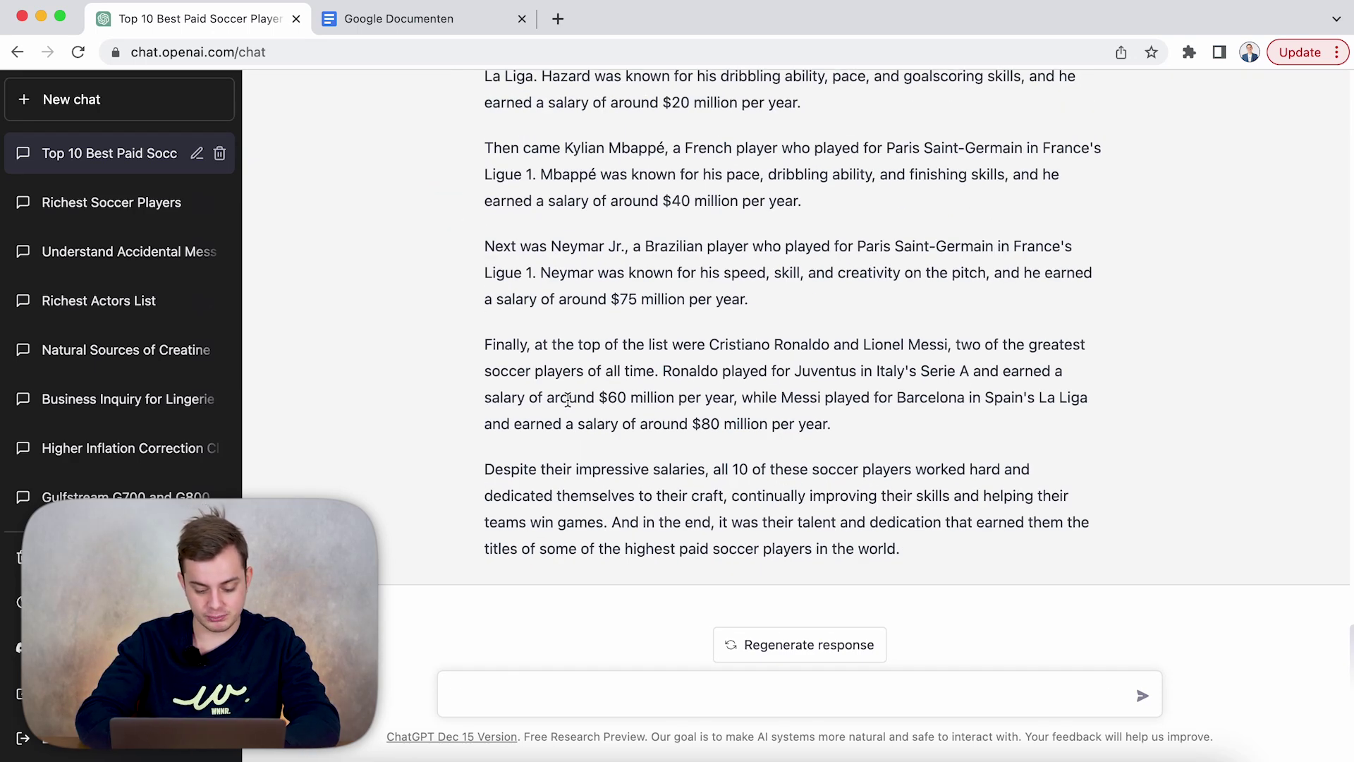
pyautogui.write('make it 1200 words')
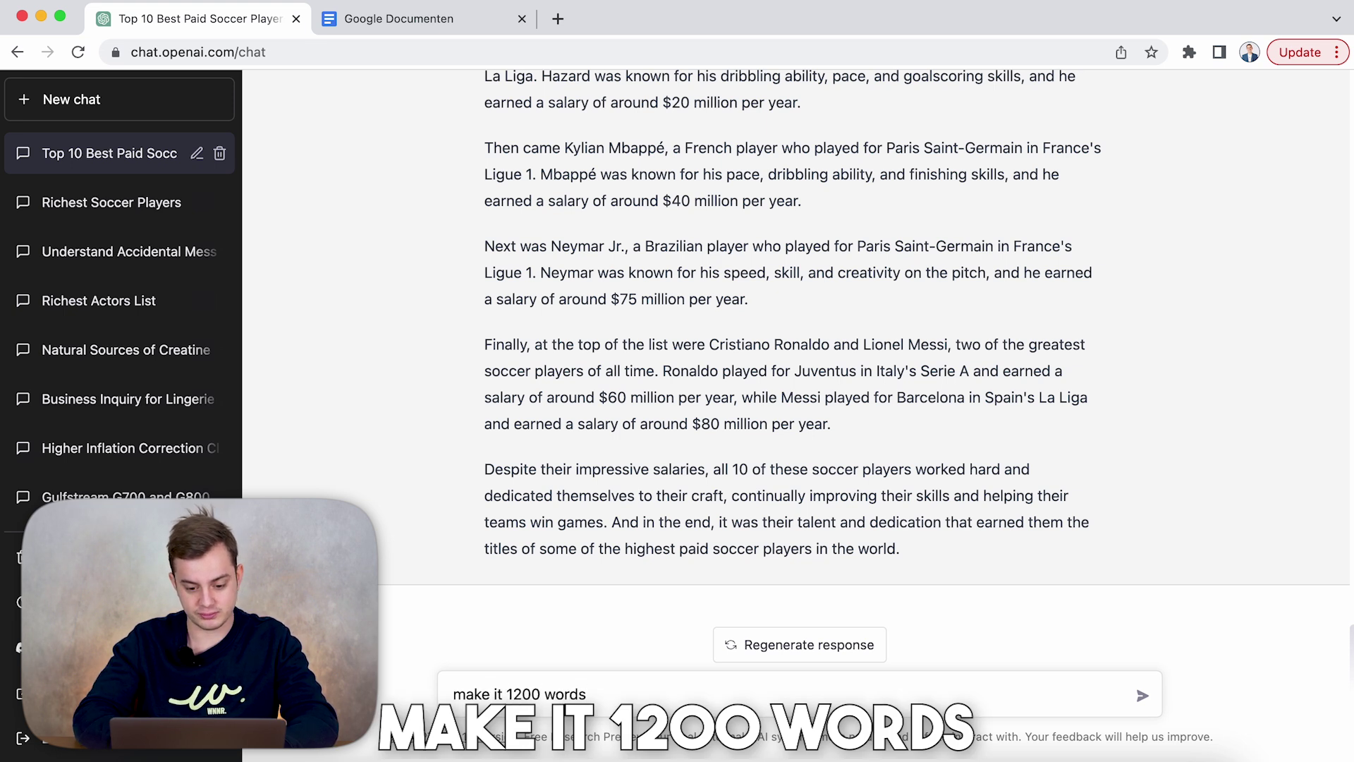
pyautogui.press('Return')
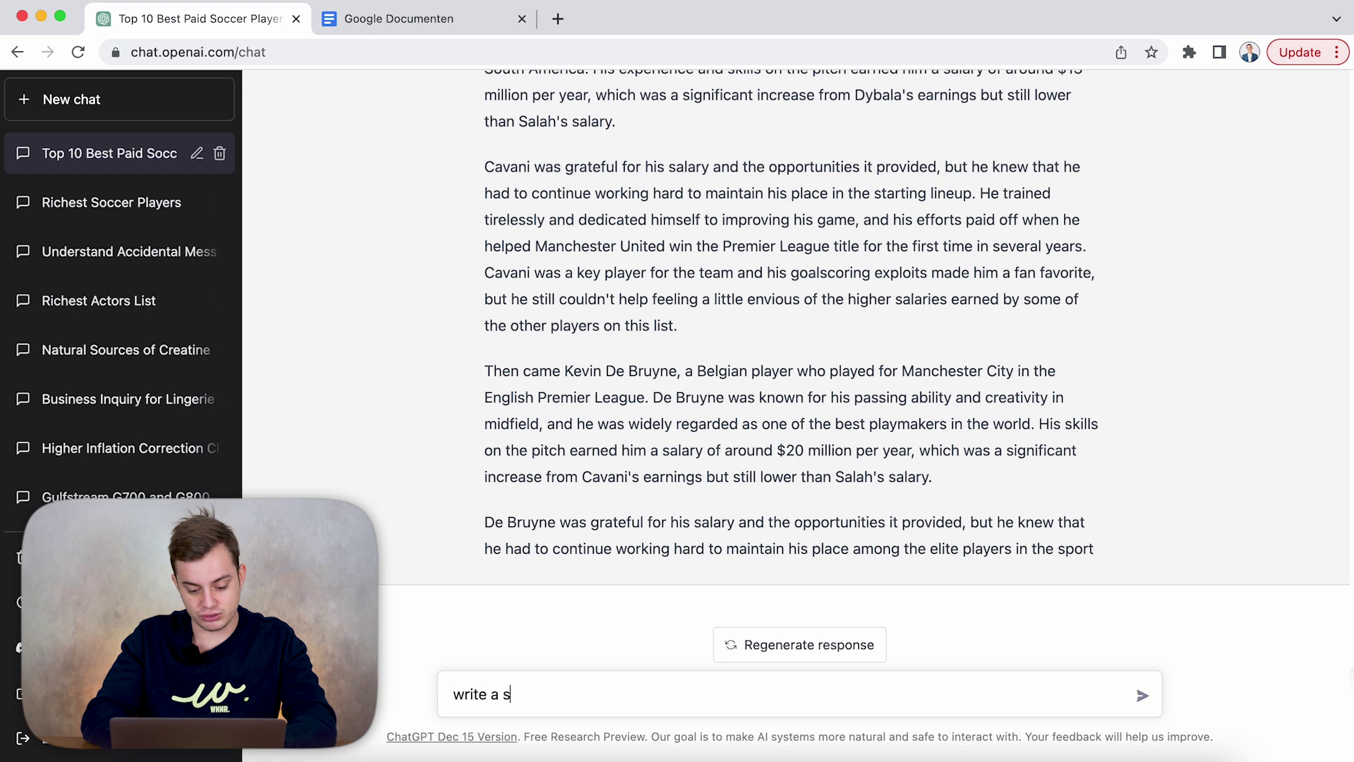
# Replace the draft prompt with "write this story but then for a youtube audience", send it, and request the rest with "continue"
pyautogui.press('super+a')
pyautogui.press('BackSpace')
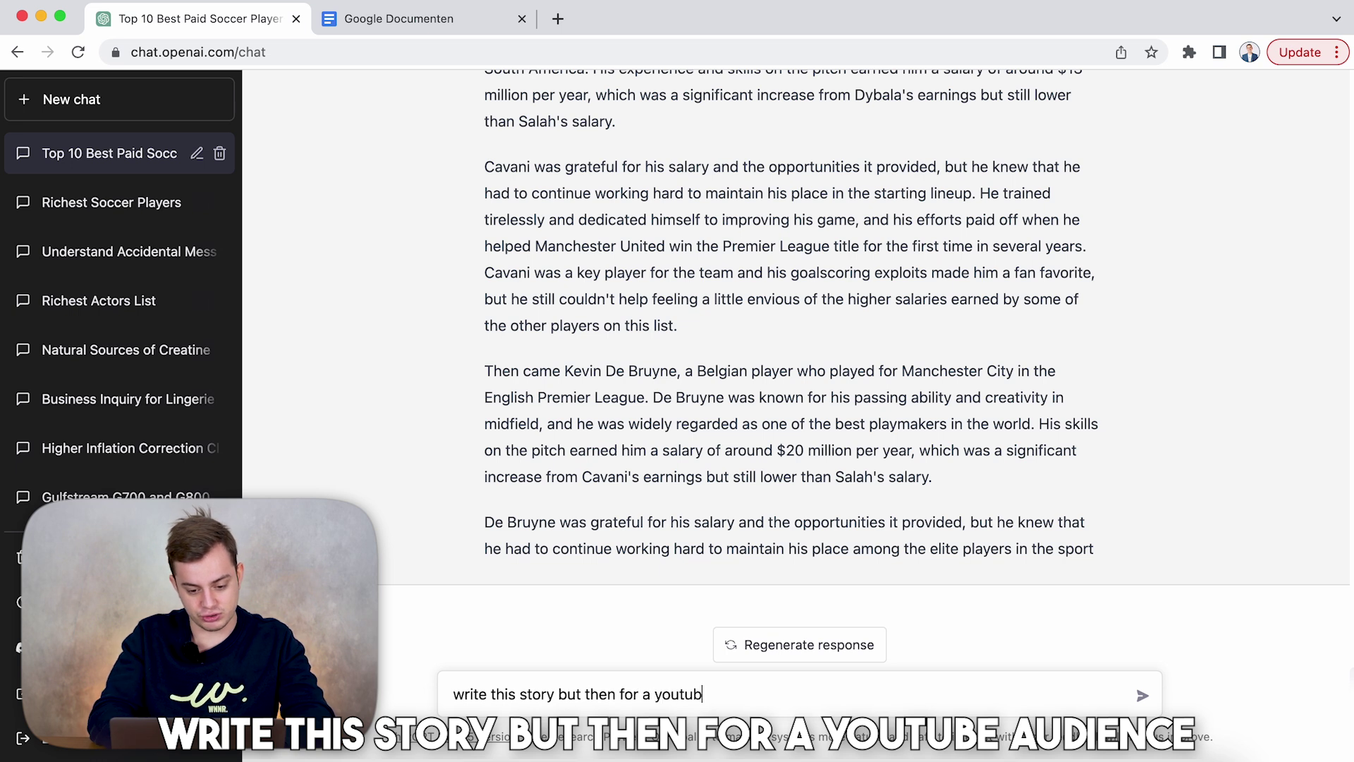
pyautogui.write('e audienc')
pyautogui.press('Return')
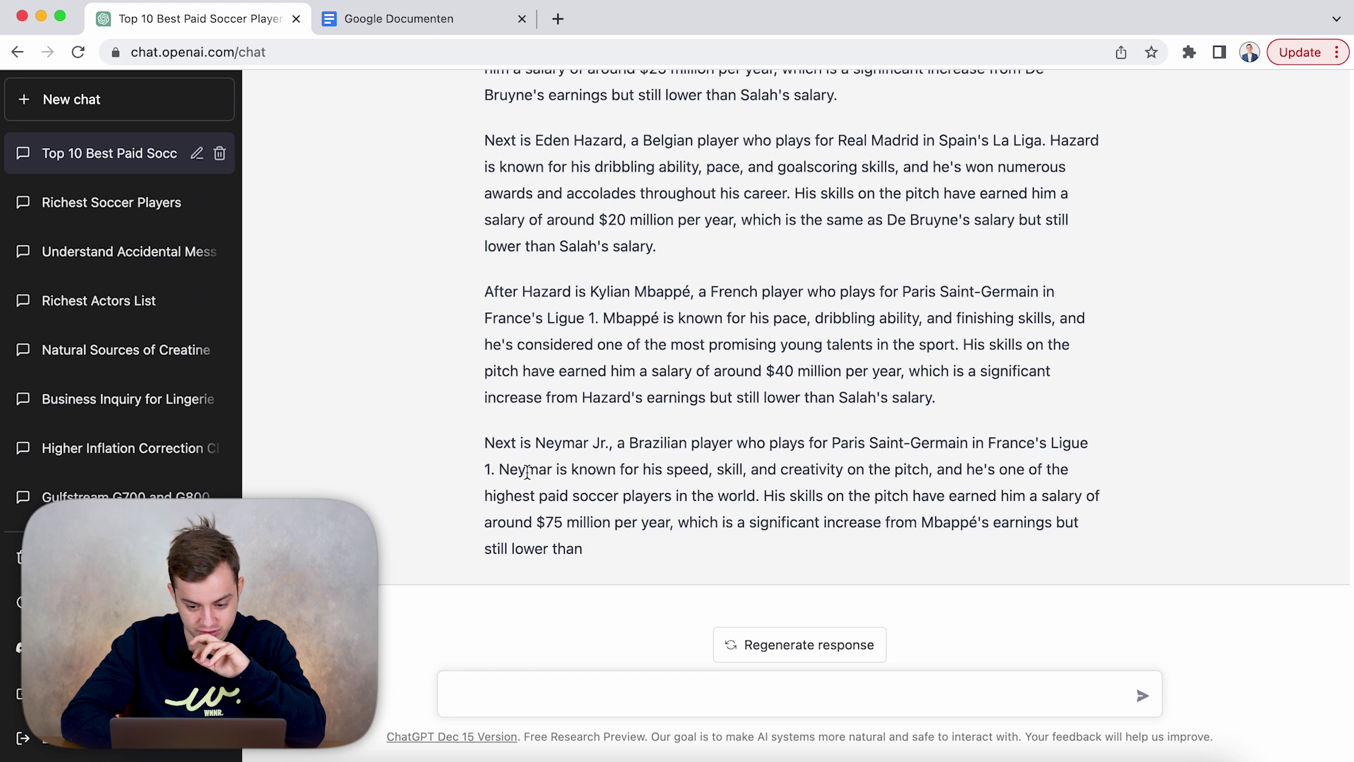
pyautogui.write('continue')
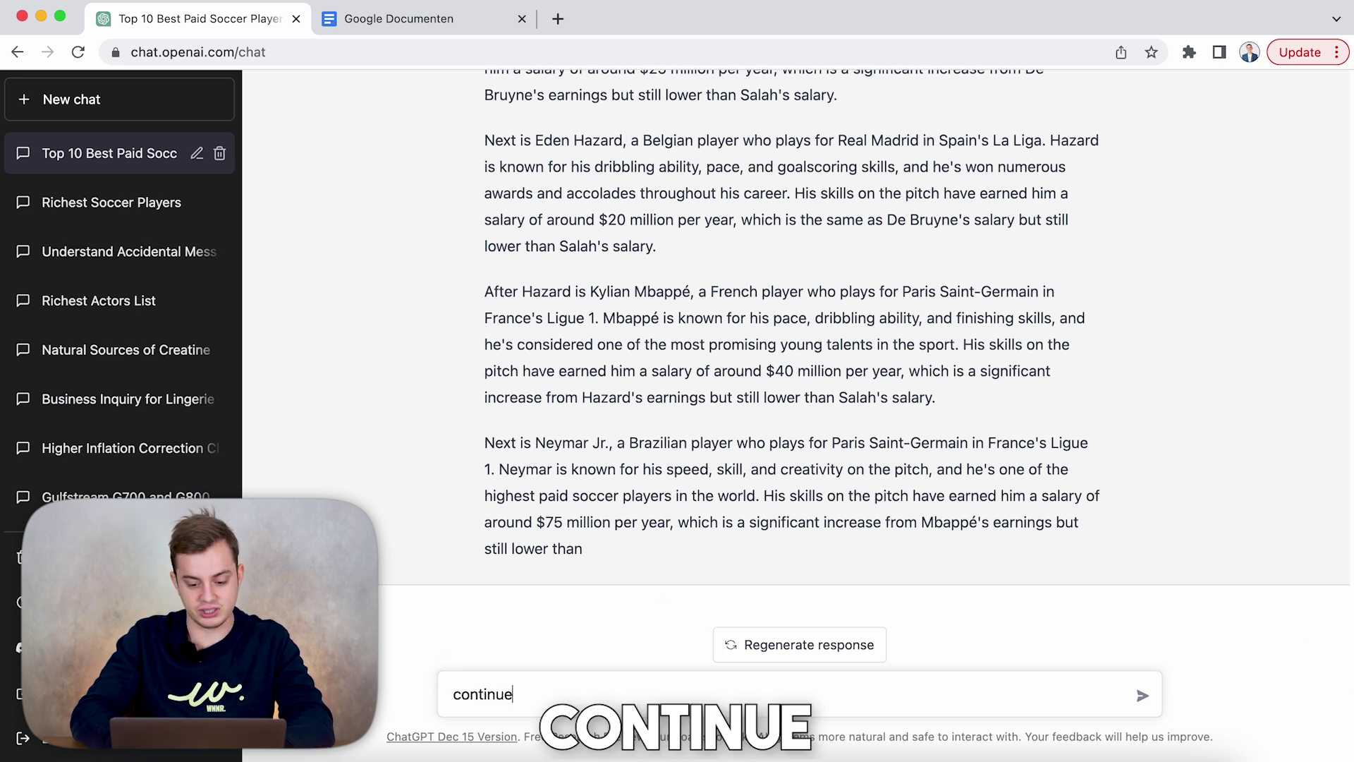
pyautogui.press('Return')
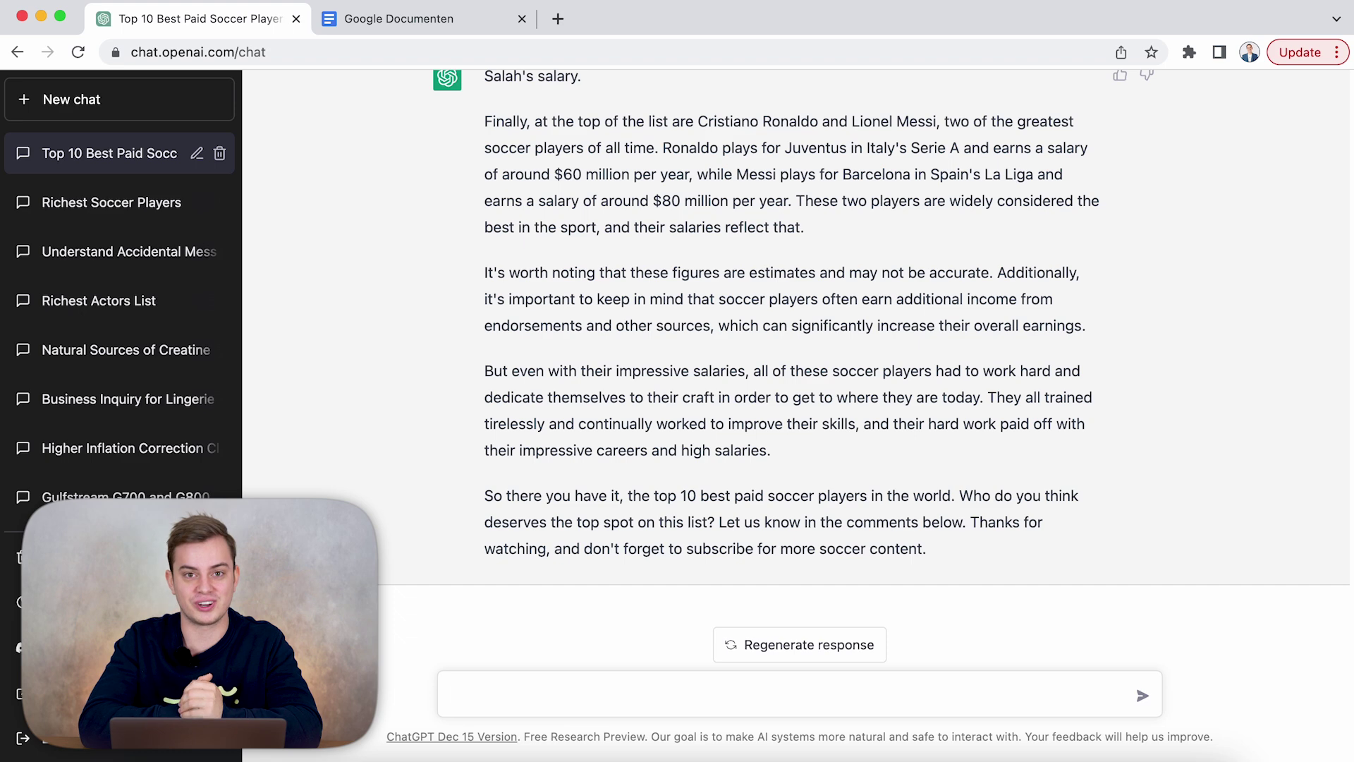
# Copy the first part of the YouTube version of the story into a new blank Google Docs document
pyautogui.click(451, 693)
pyautogui.scroll(15, 683, 529)
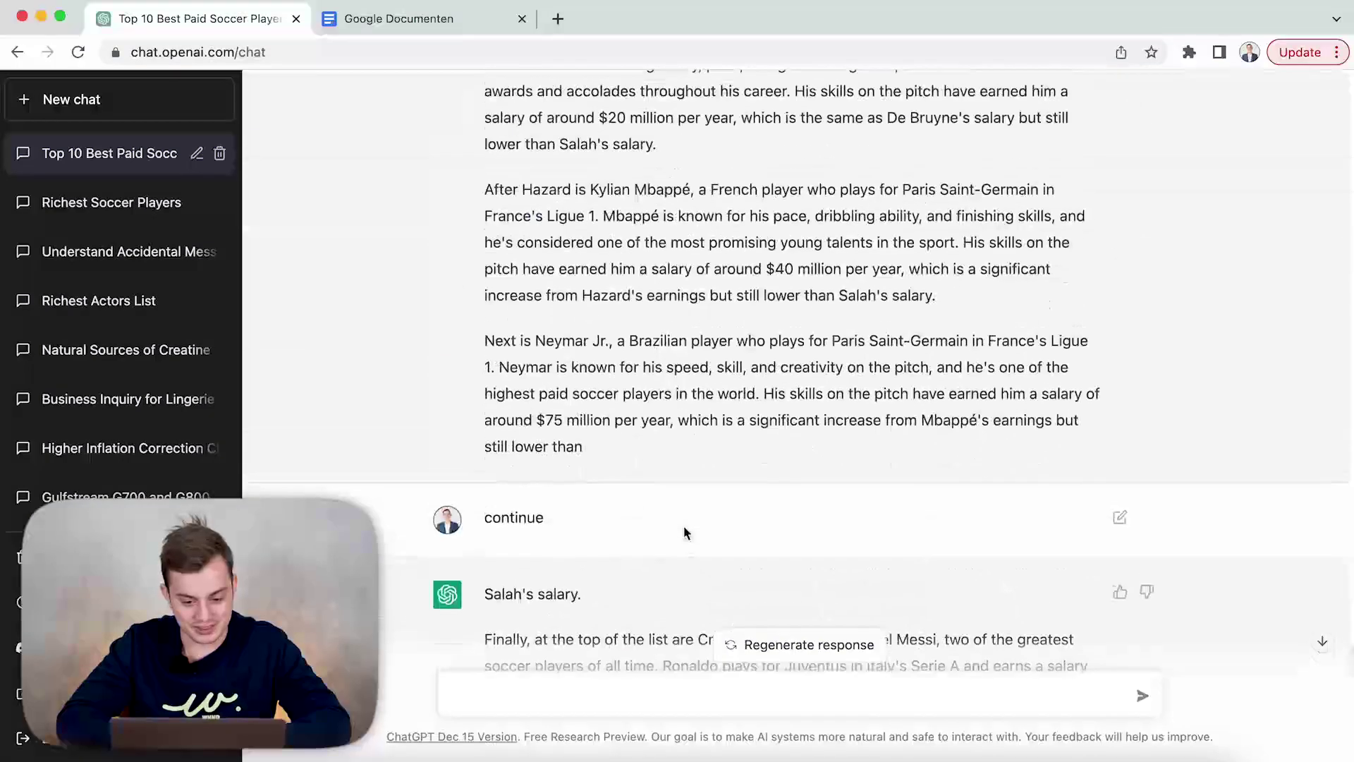
pyautogui.scroll(10, 684, 528)
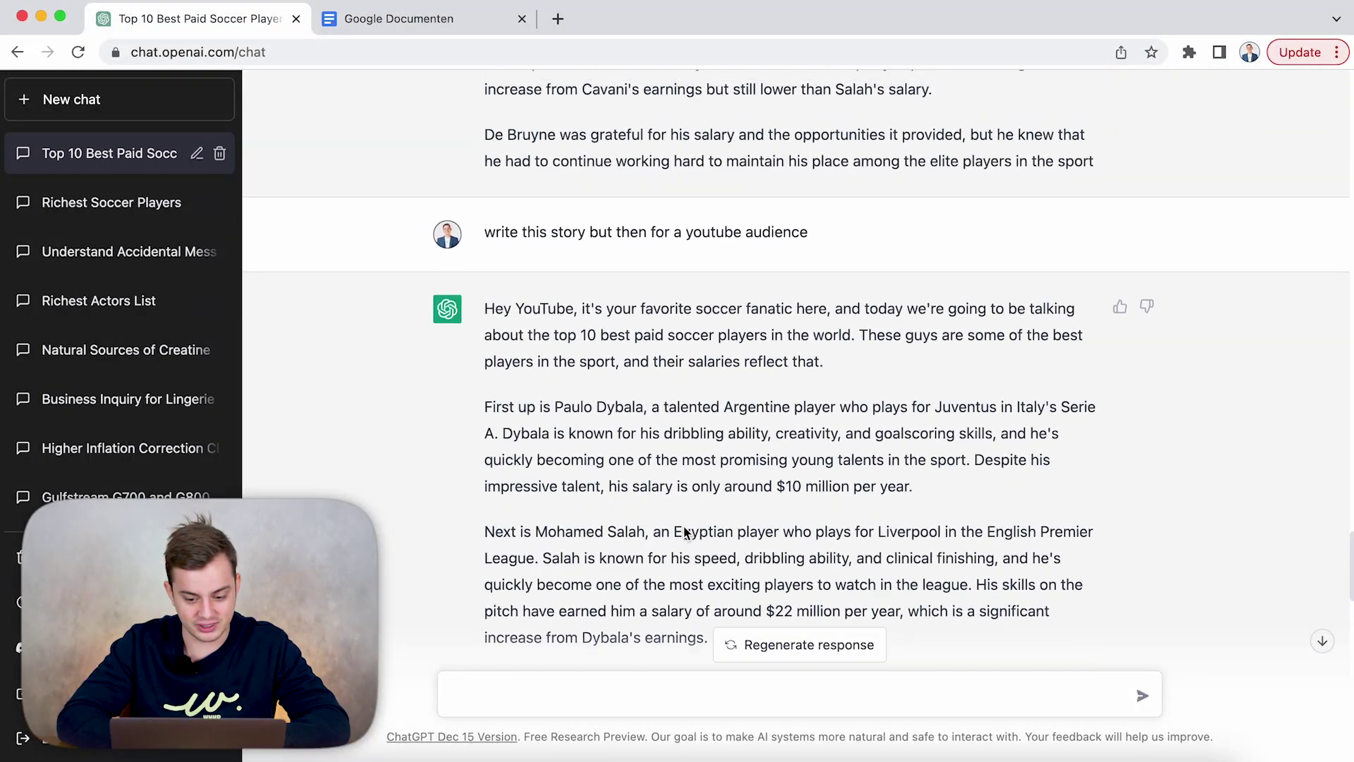
pyautogui.moveTo(485, 213); pyautogui.dragTo(602, 422)
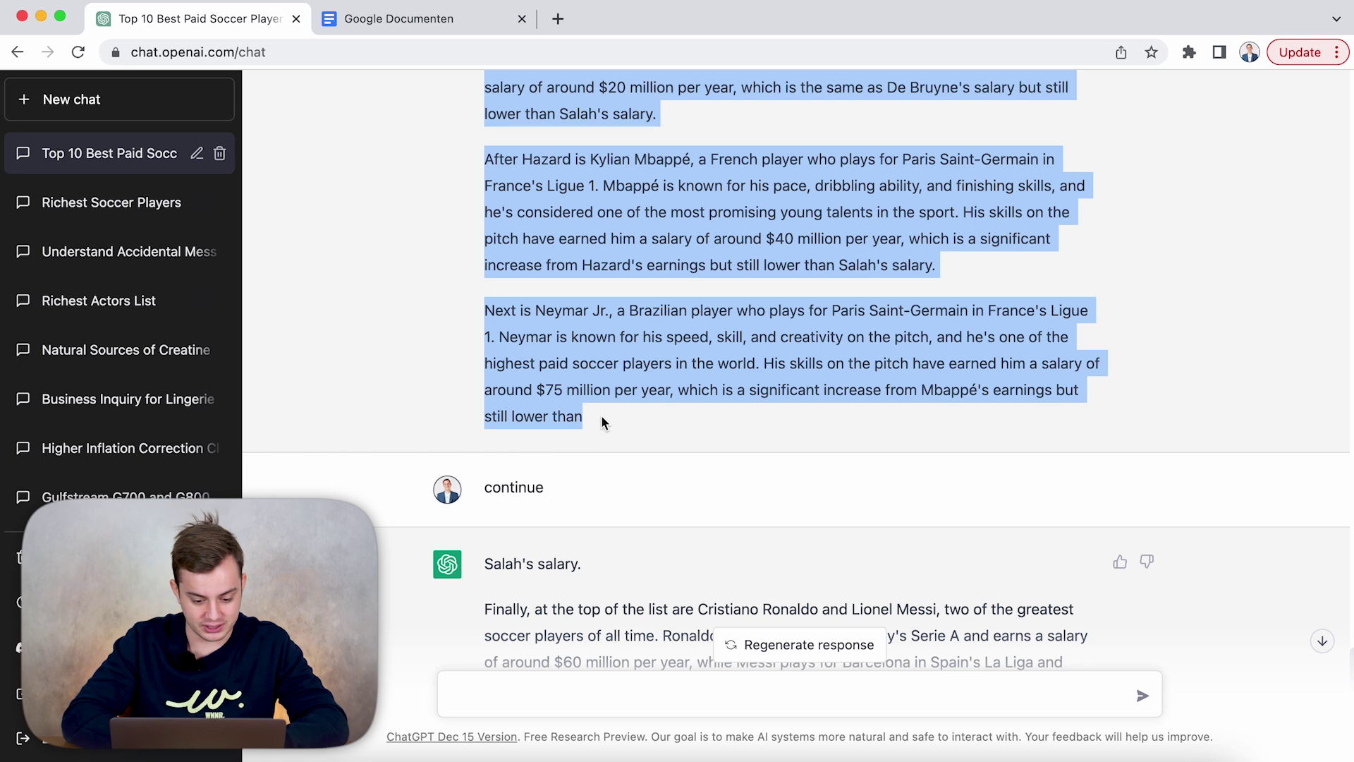
pyautogui.click(391, 21)
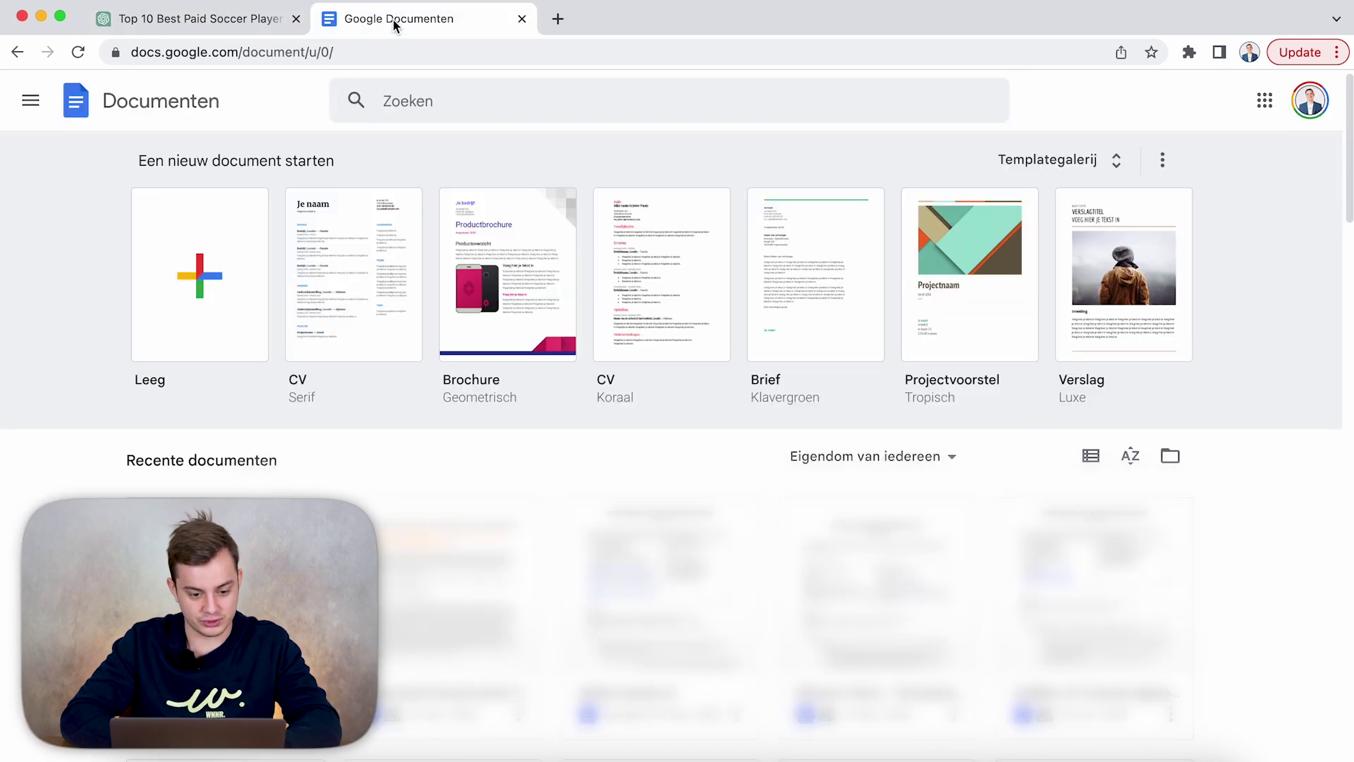
pyautogui.click(214, 252)
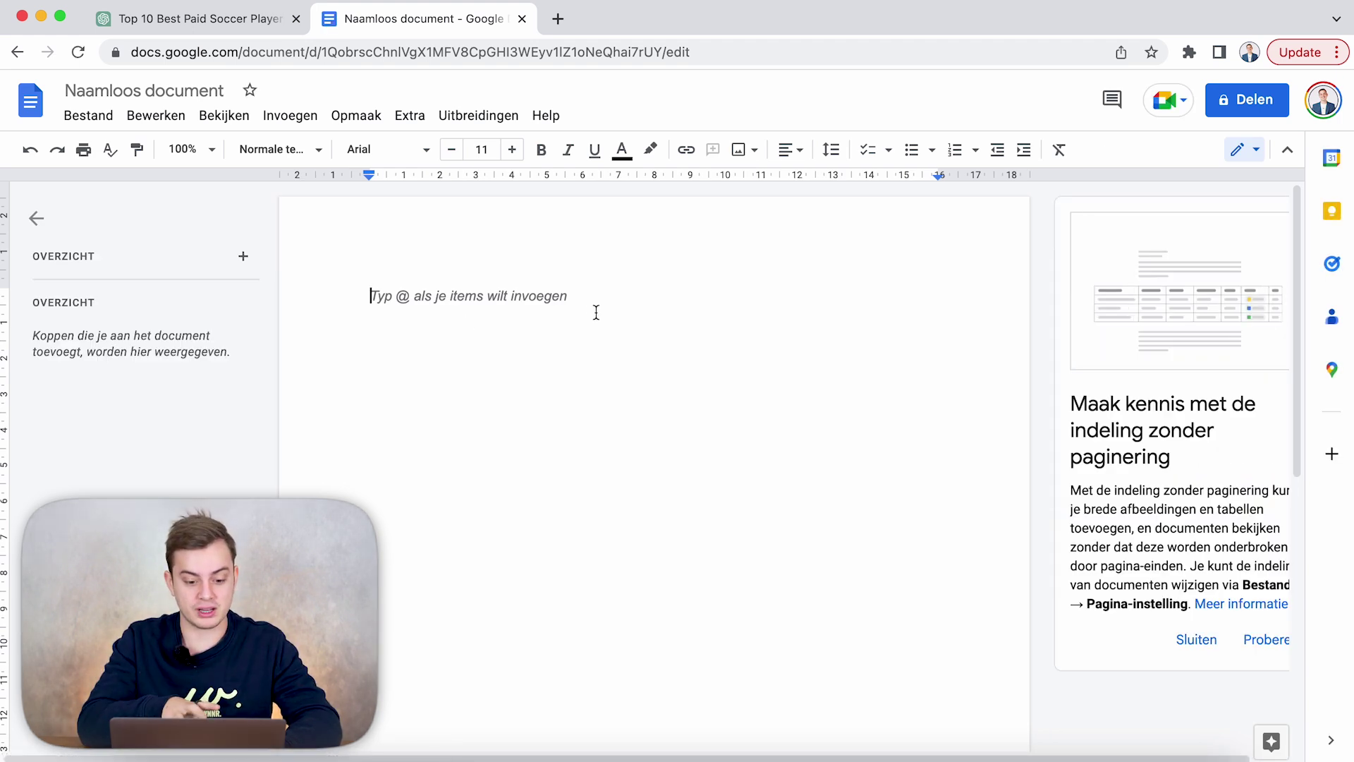
pyautogui.press('super+v')
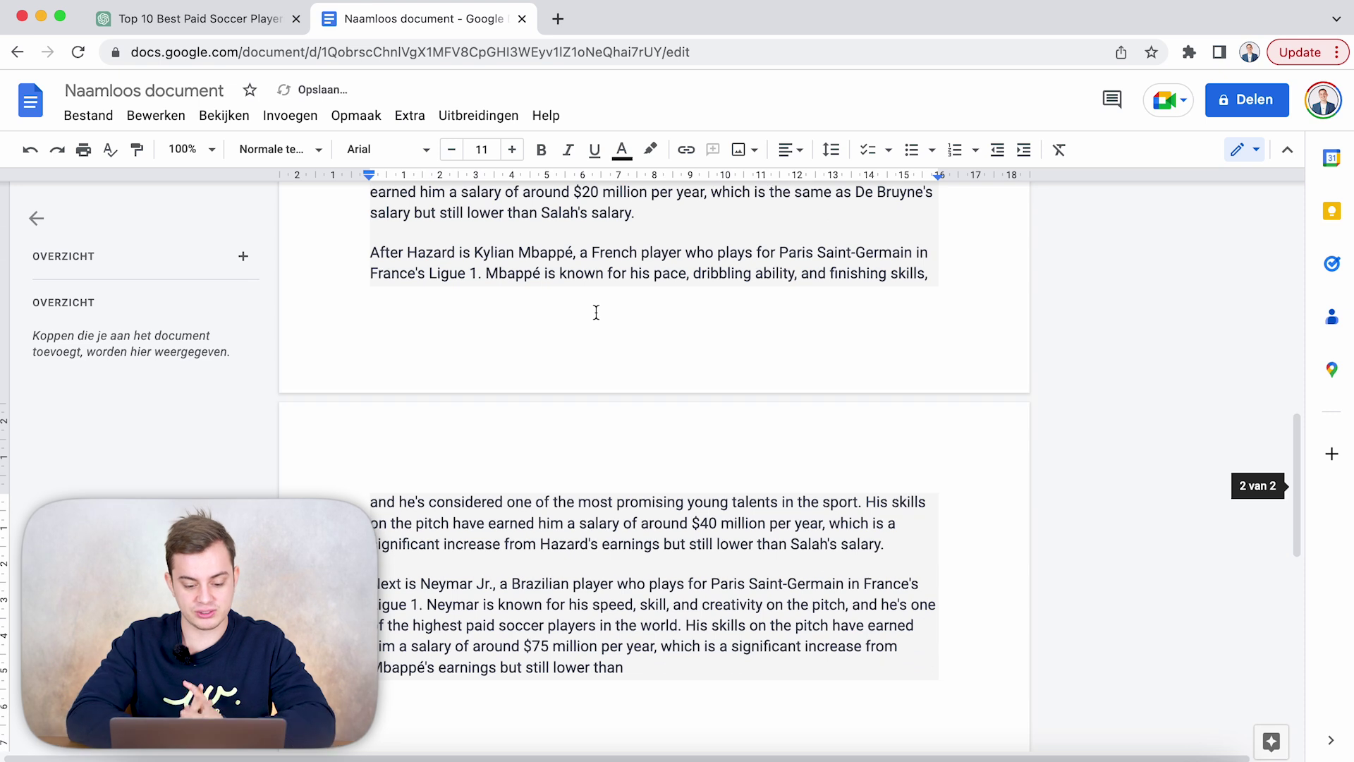
# Copy the whole "continue" response from ChatGPT and paste it at the end of the Google Docs script
pyautogui.click(212, 19)
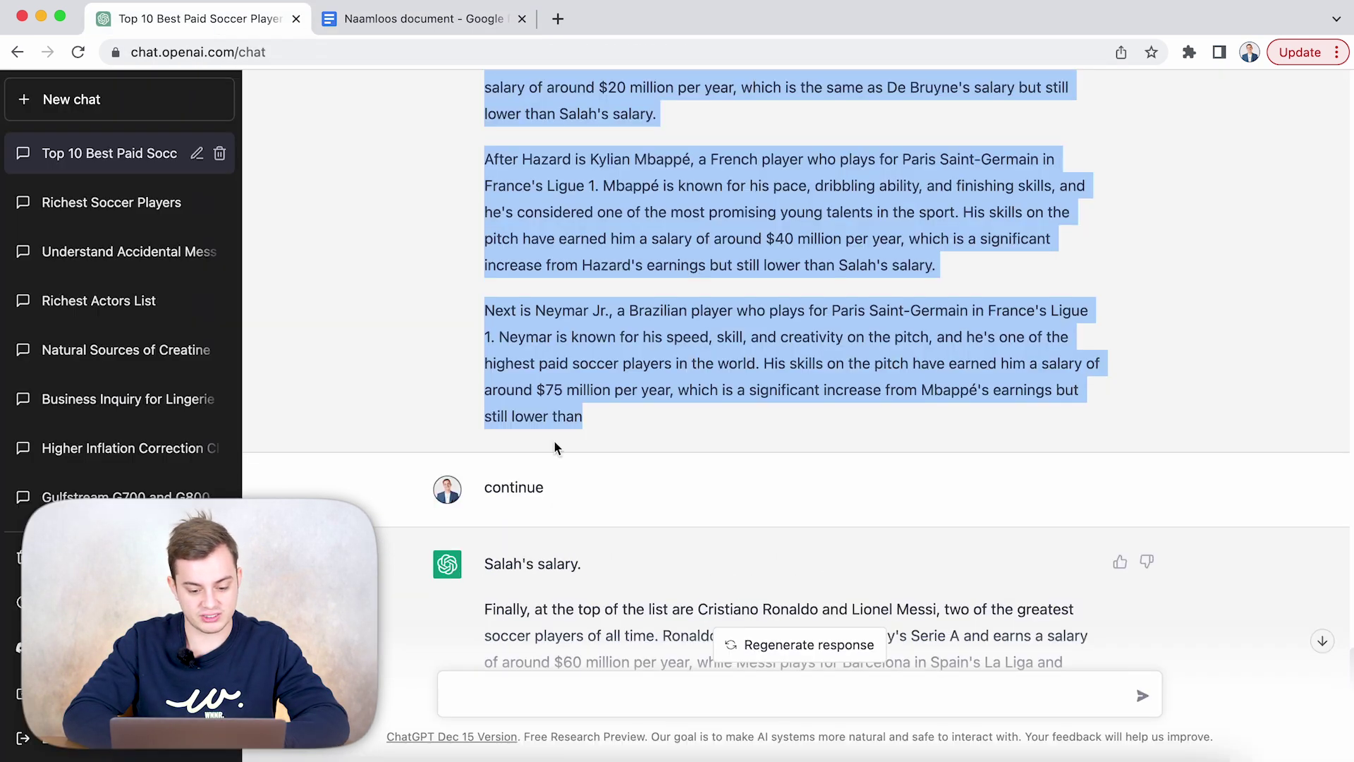
pyautogui.scroll(-6, 558, 412)
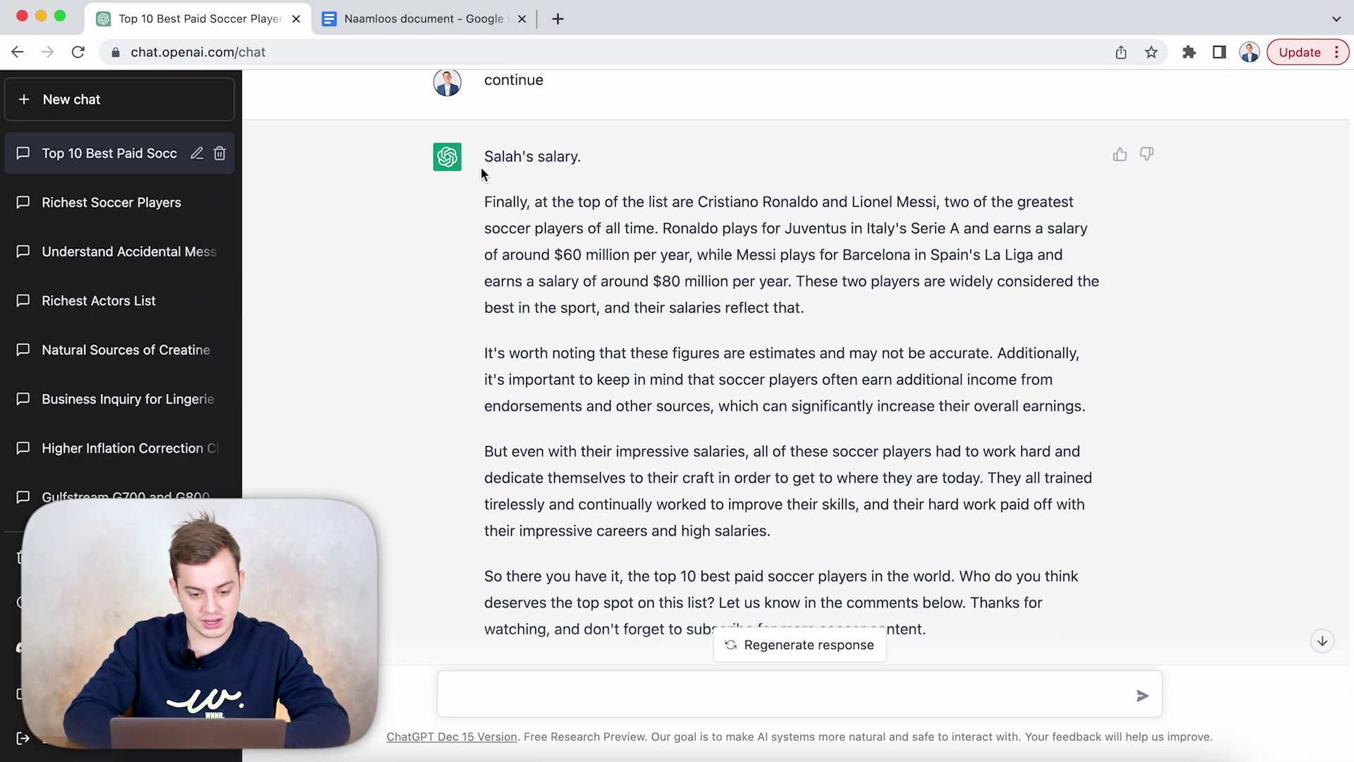
pyautogui.moveTo(485, 152); pyautogui.dragTo(969, 553)
pyautogui.press('super+c')
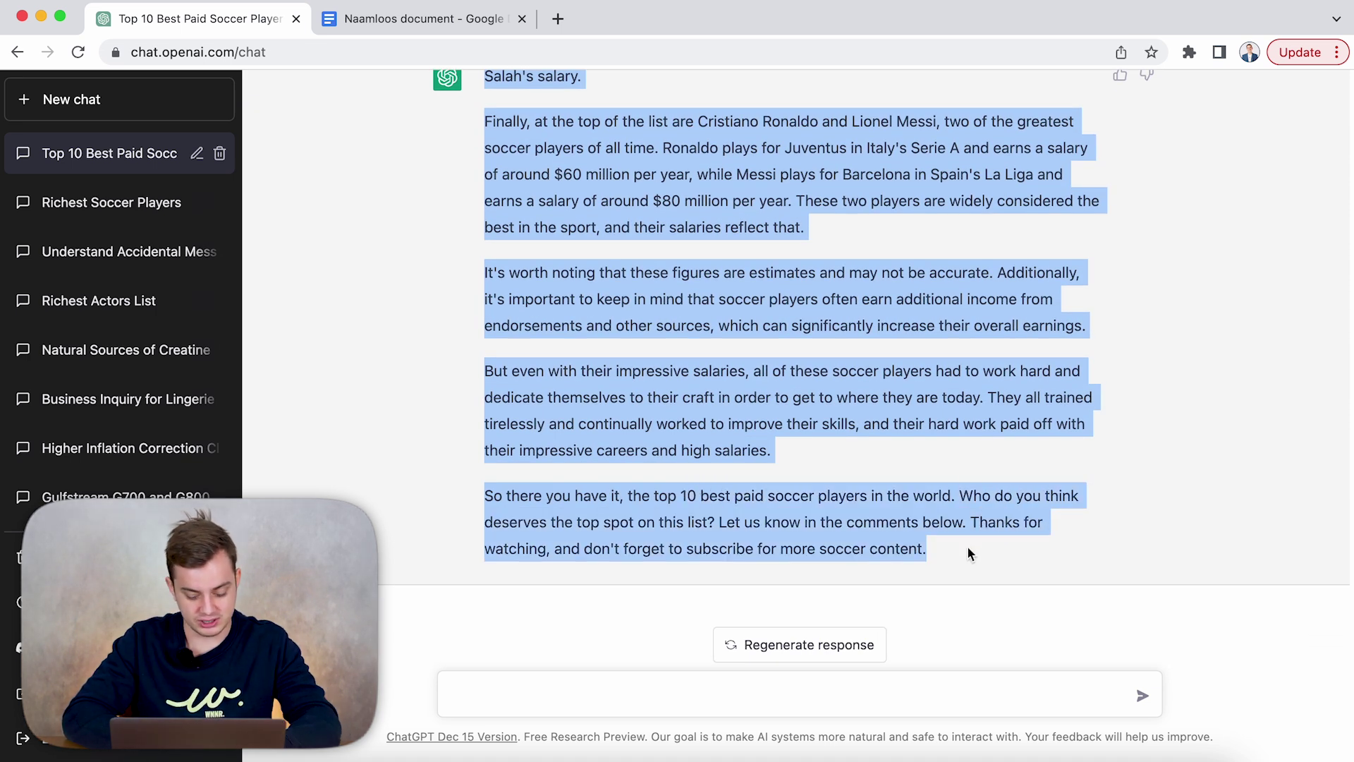
pyautogui.click(435, 20)
pyautogui.press('super+v')
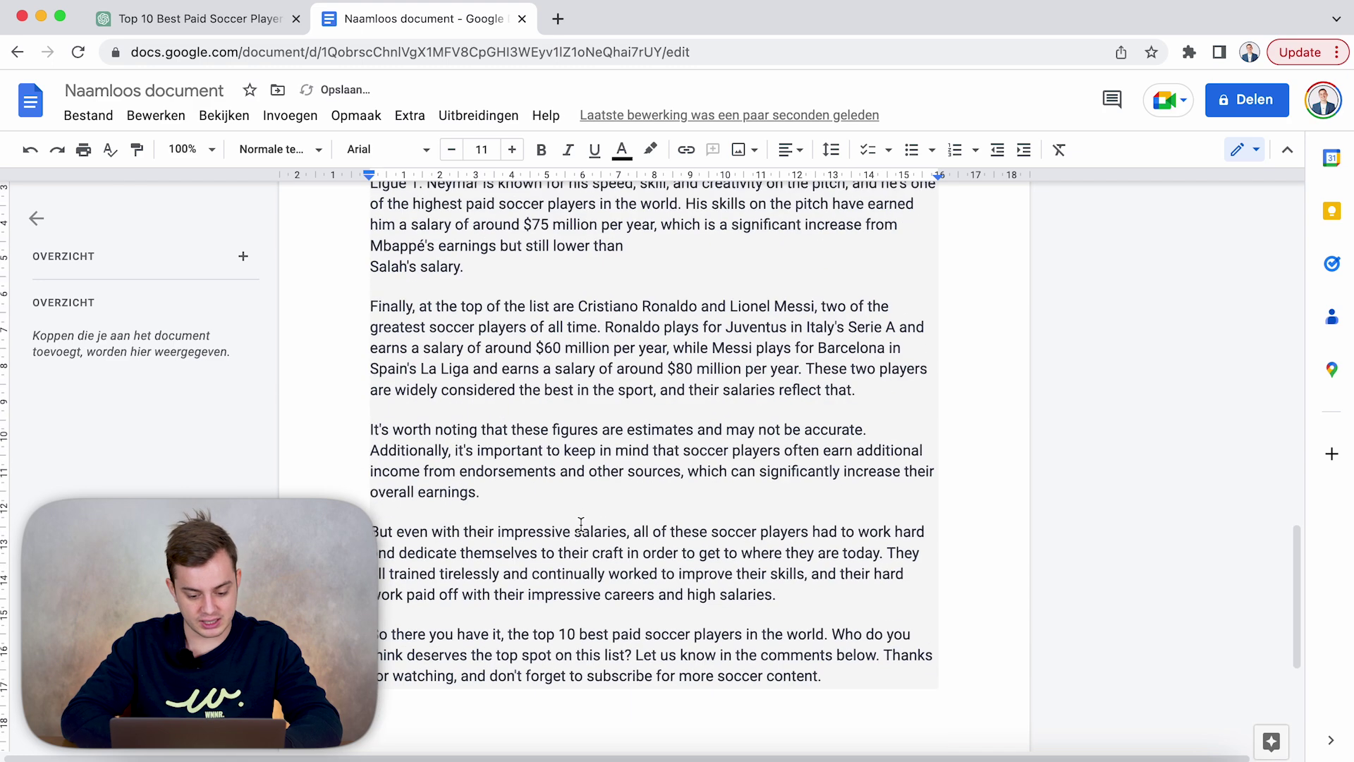
# In the script's opening paragraph, insert "CHANNEL NAME" after "soccer fanatic here" and "entire" before "world"
pyautogui.scroll(5, 582, 487)
pyautogui.scroll(3, 581, 450)
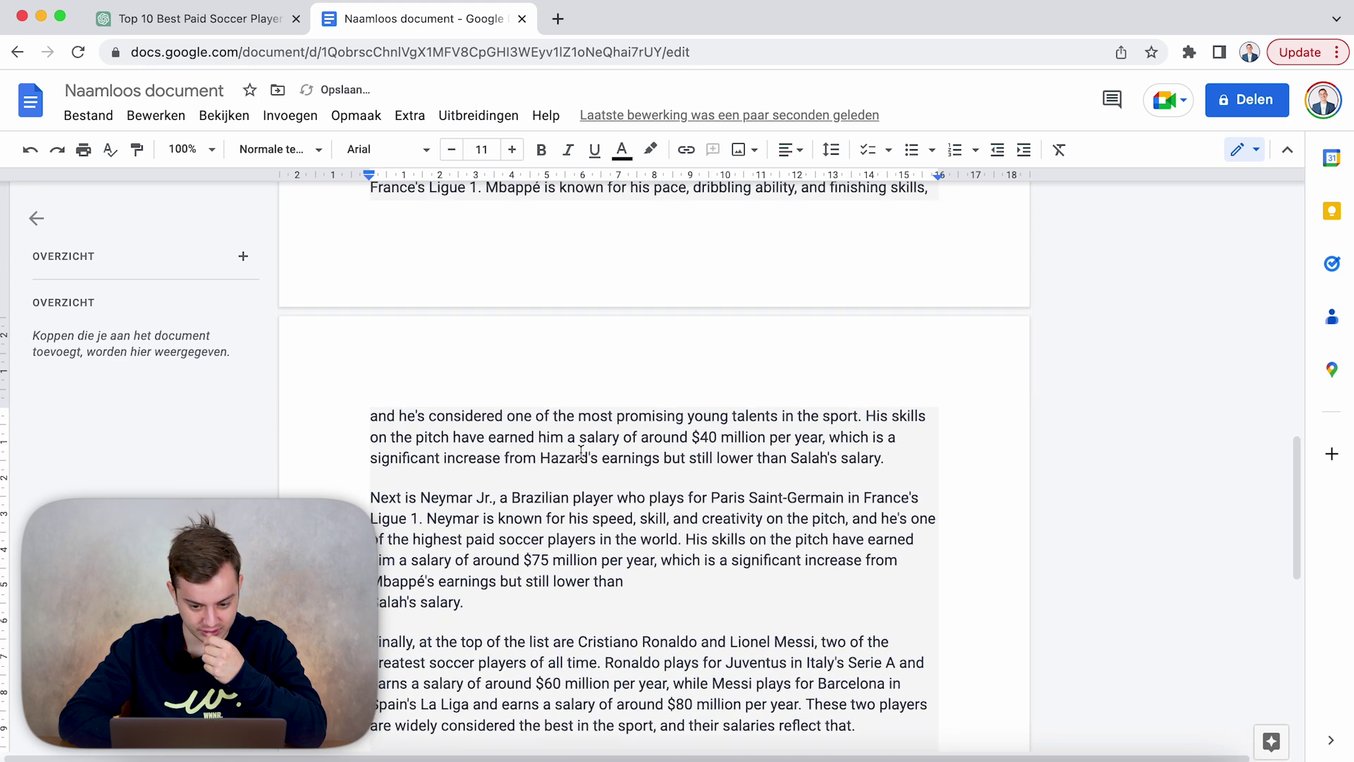
pyautogui.click(580, 439)
pyautogui.scroll(1, 575, 487)
pyautogui.scroll(3, 571, 508)
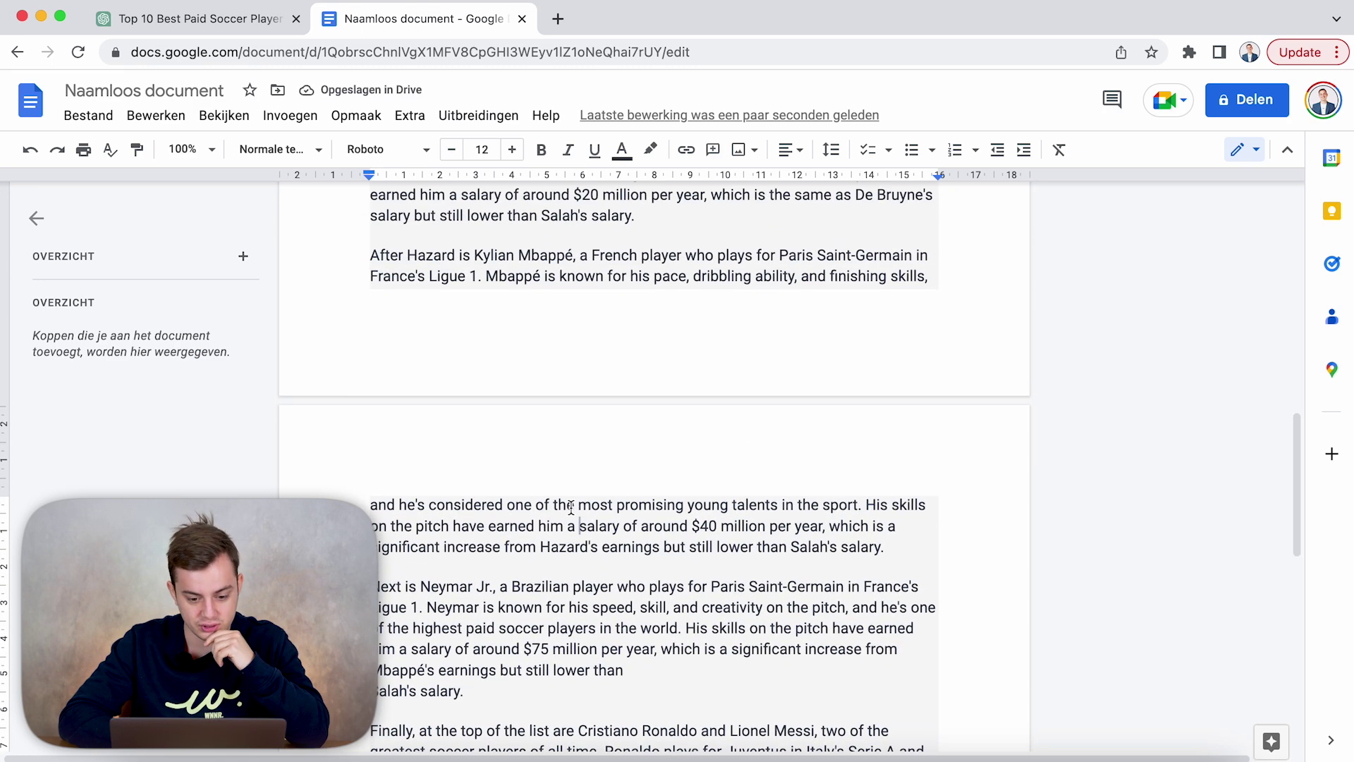
pyautogui.scroll(10, 572, 508)
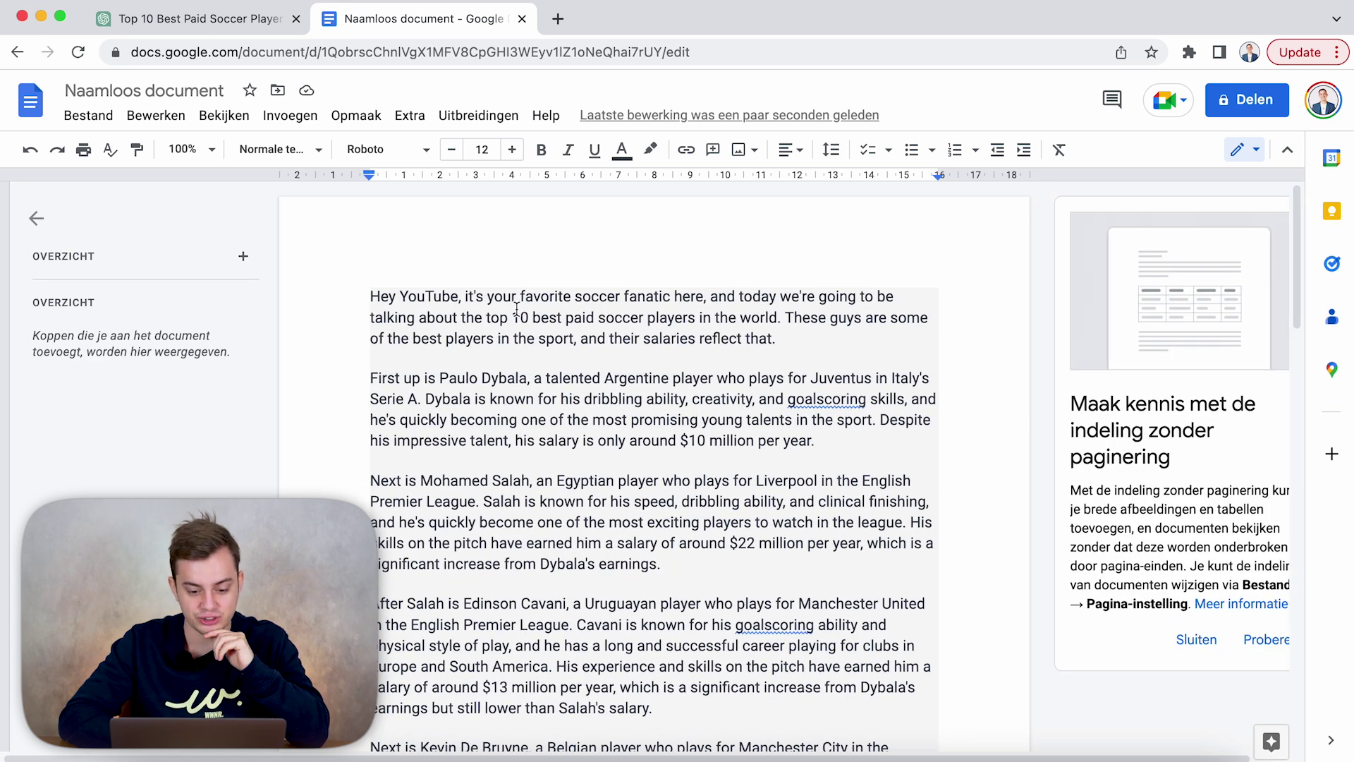
pyautogui.click(705, 296)
pyautogui.press('BackSpace')
pyautogui.write('CHANNEL ')
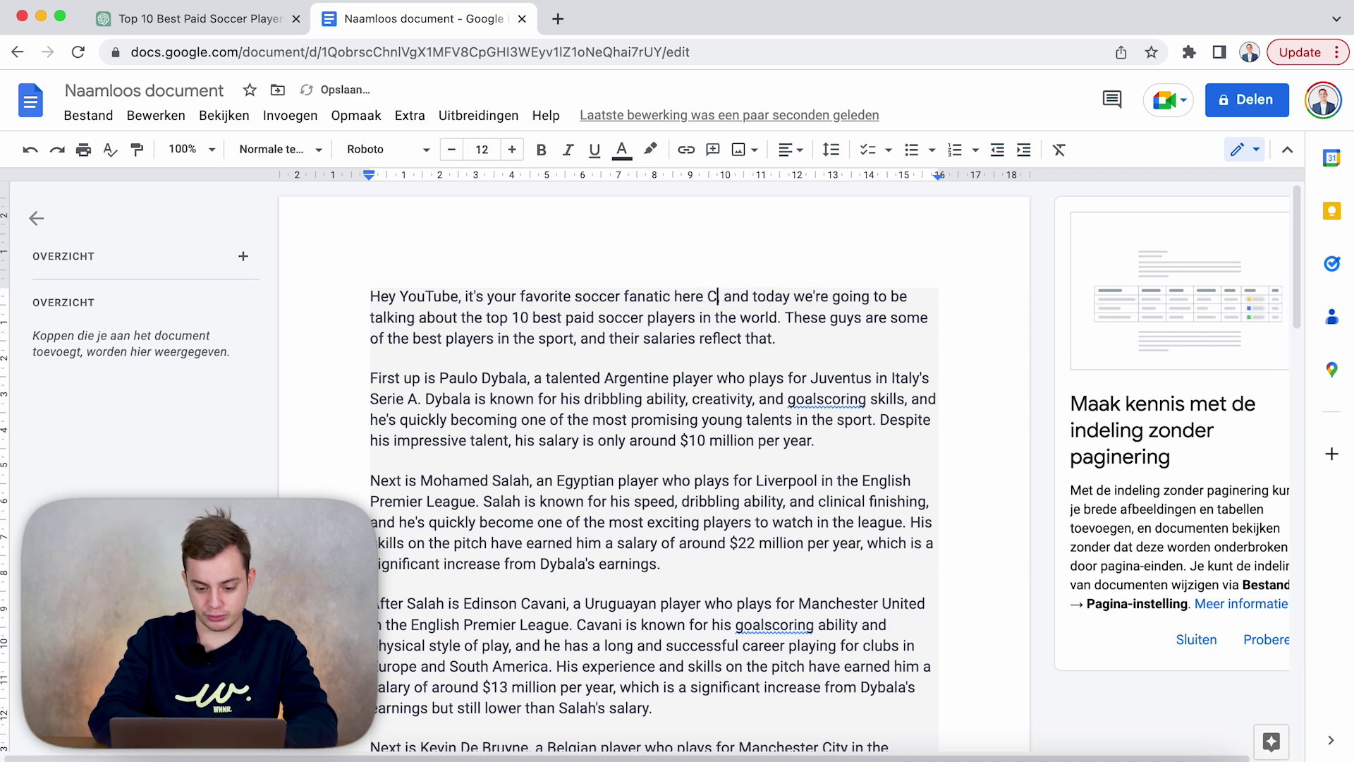
pyautogui.write('NAME')
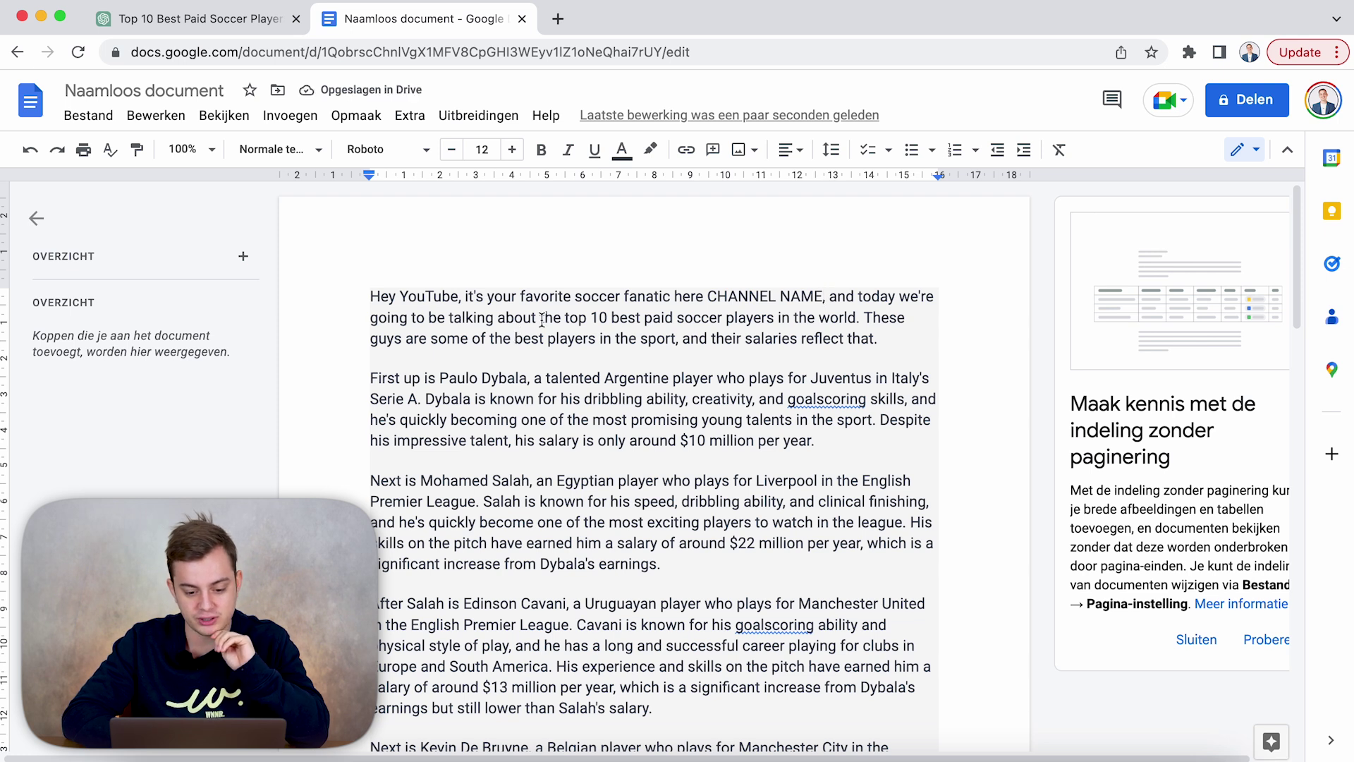
pyautogui.write(',')
pyautogui.click(820, 319)
pyautogui.write('entire')
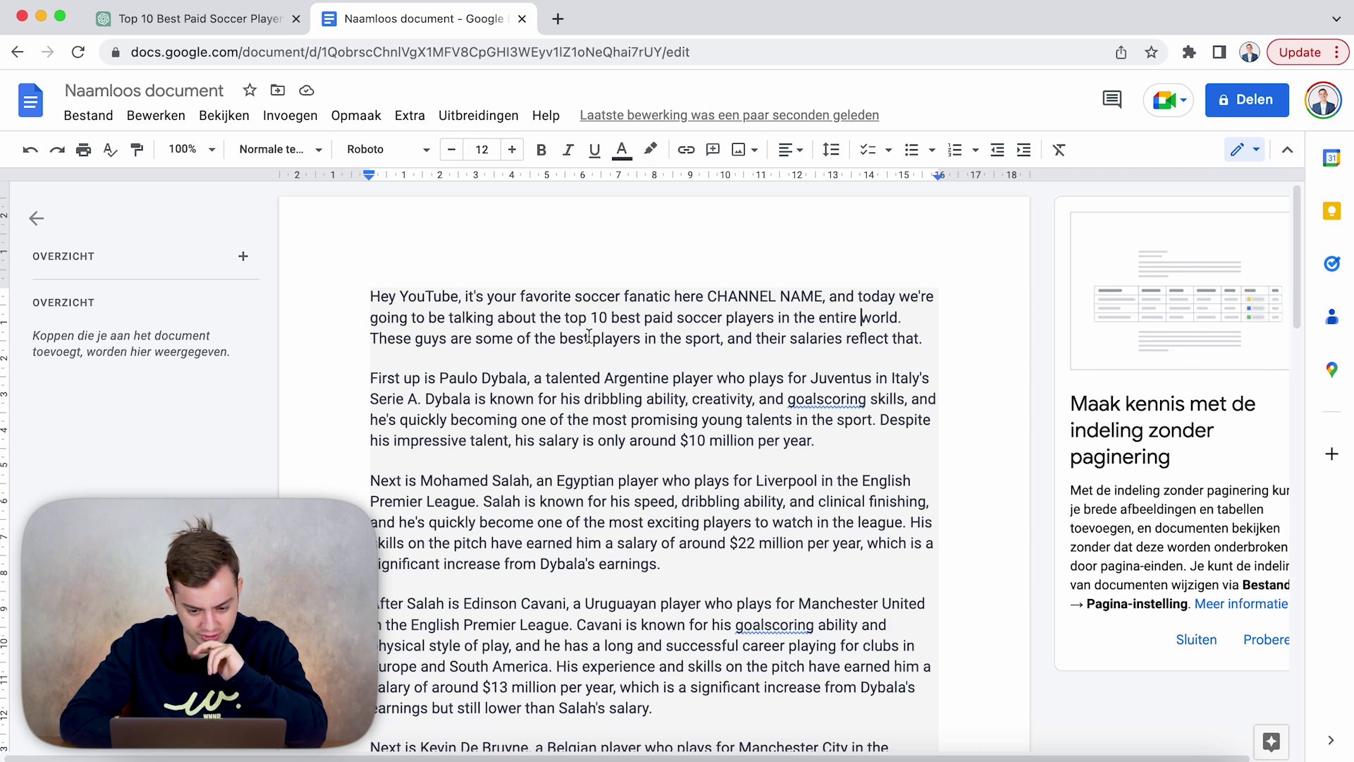
# In the opening paragraph, insert "of soccer" after "players in the sport", keeping the comma before "and their salaries"
pyautogui.click(721, 339)
pyautogui.press('BackSpace')
pyautogui.write('of soccer ')
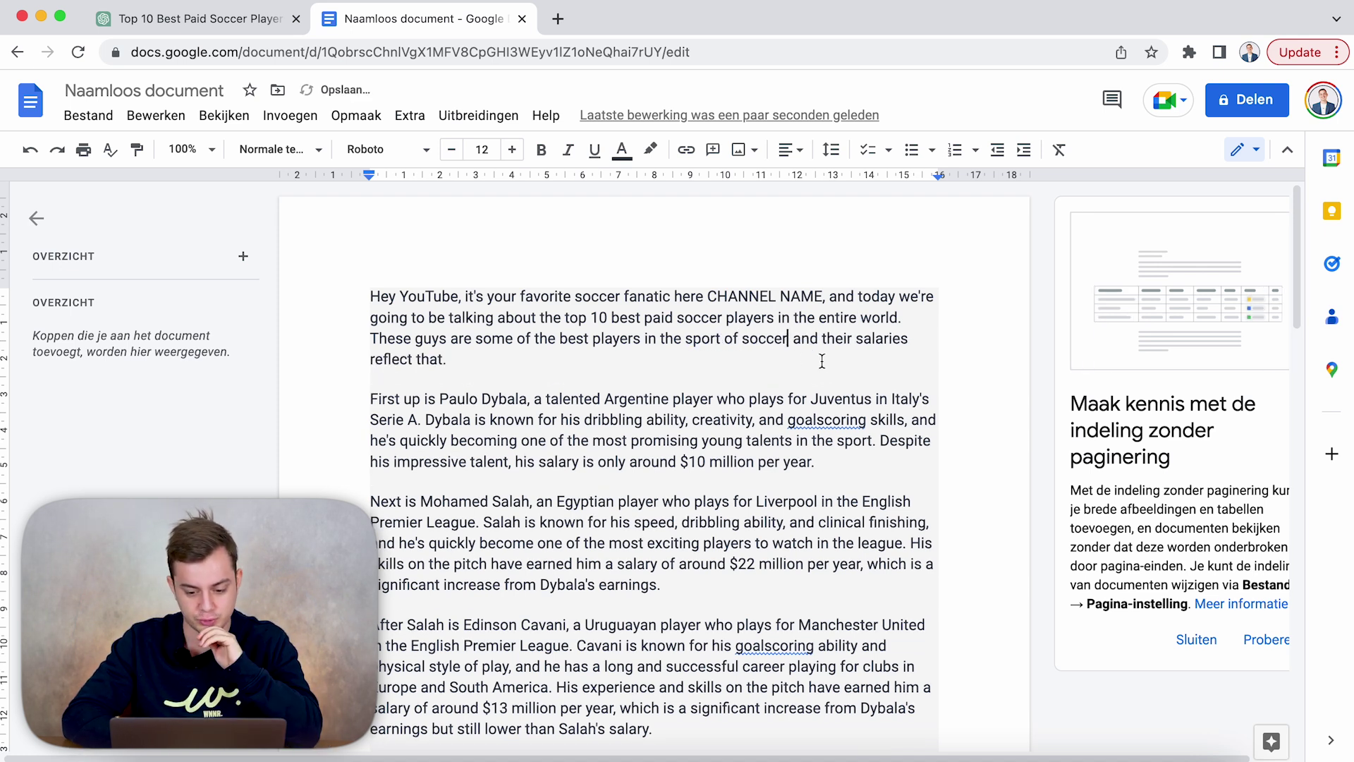
pyautogui.write(',')
pyautogui.scroll(-3, 520, 333)
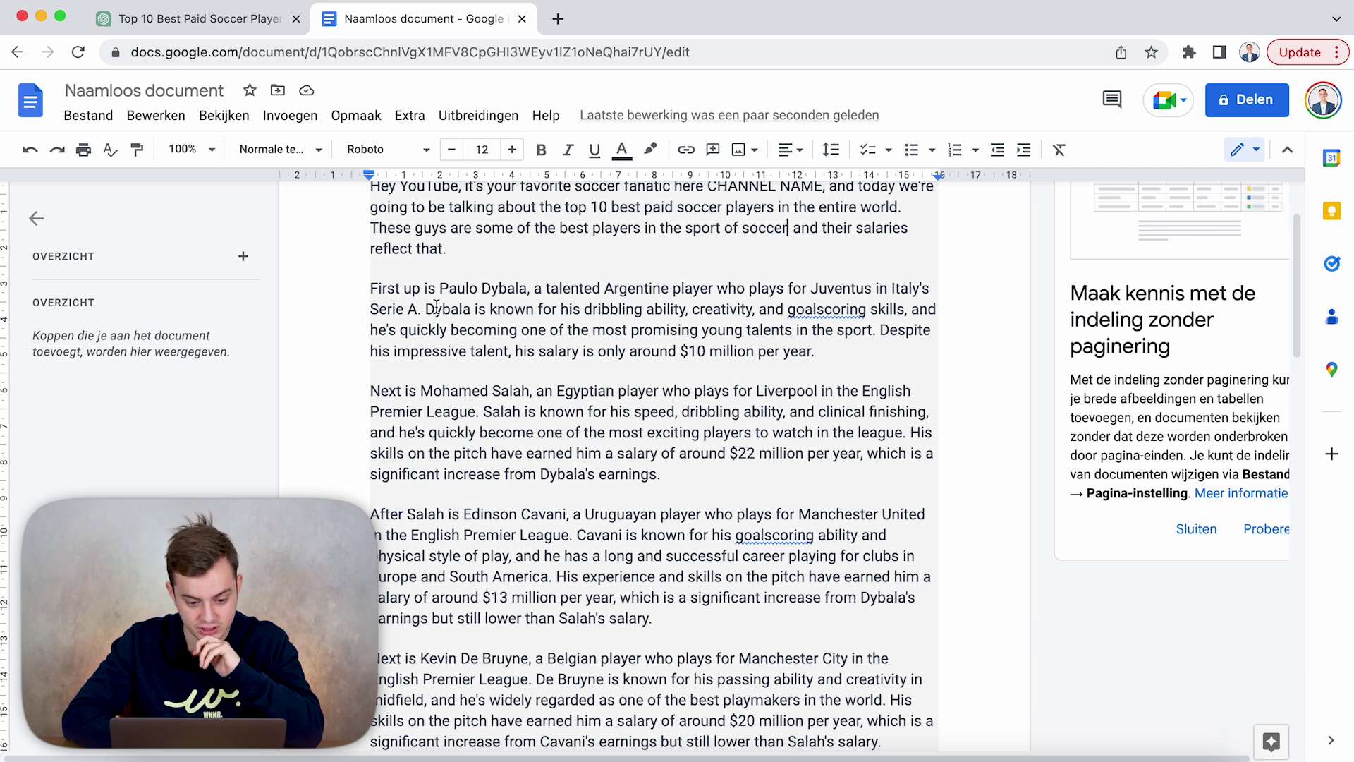
pyautogui.write(',')
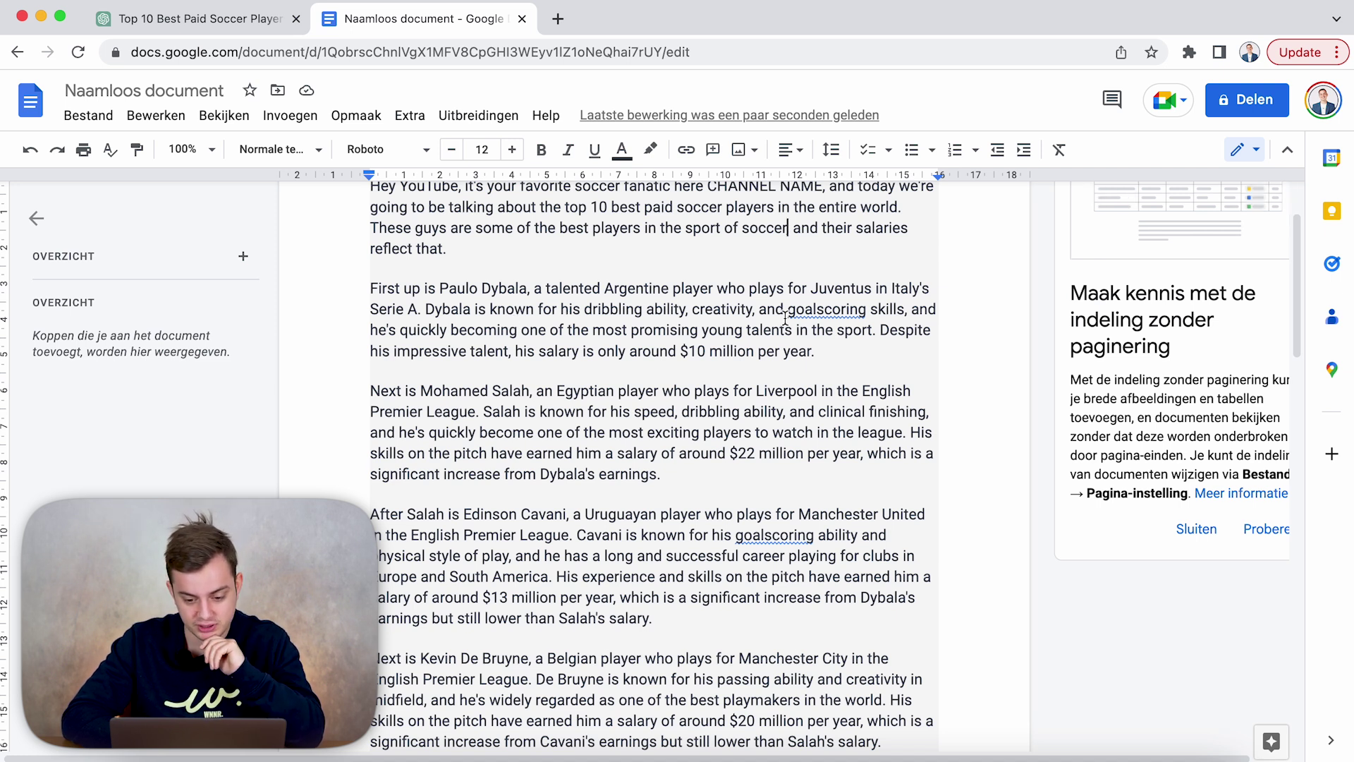
pyautogui.write(',')
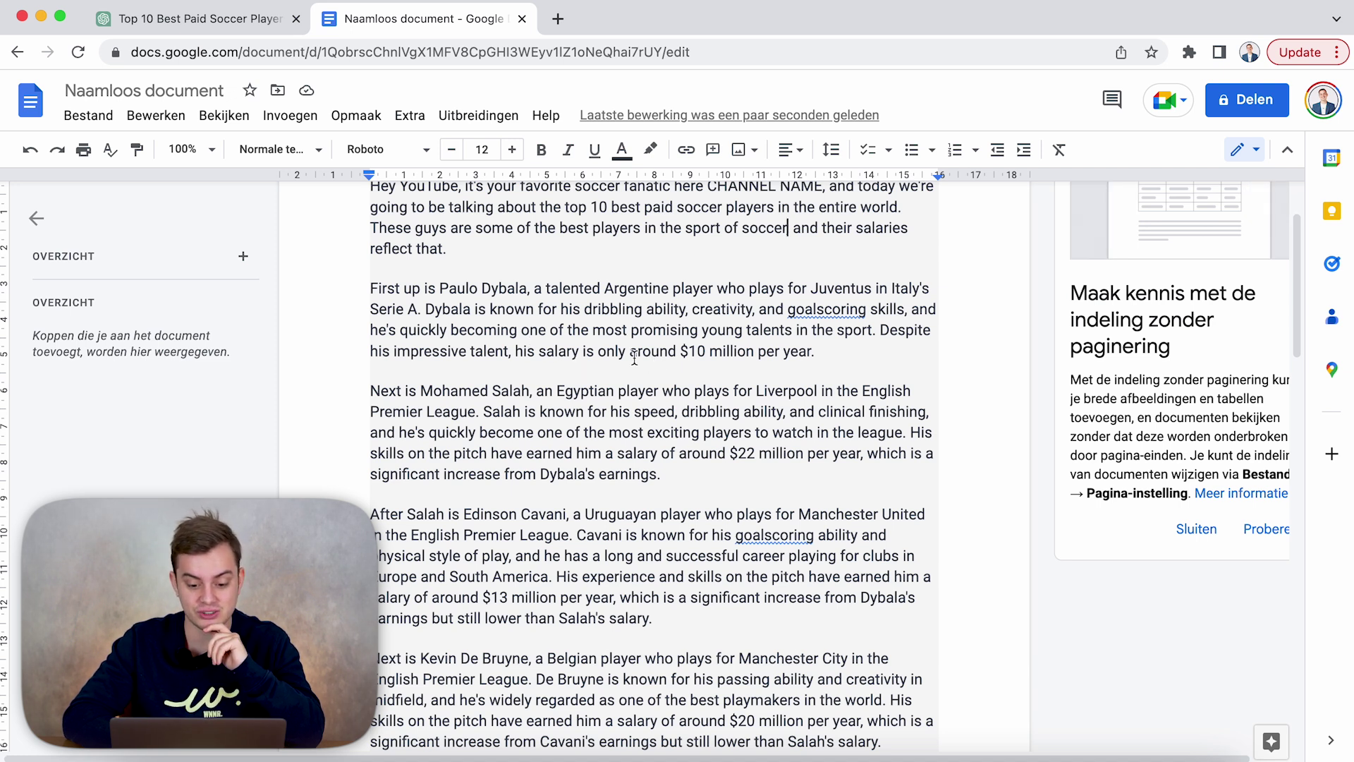
pyautogui.write(',')
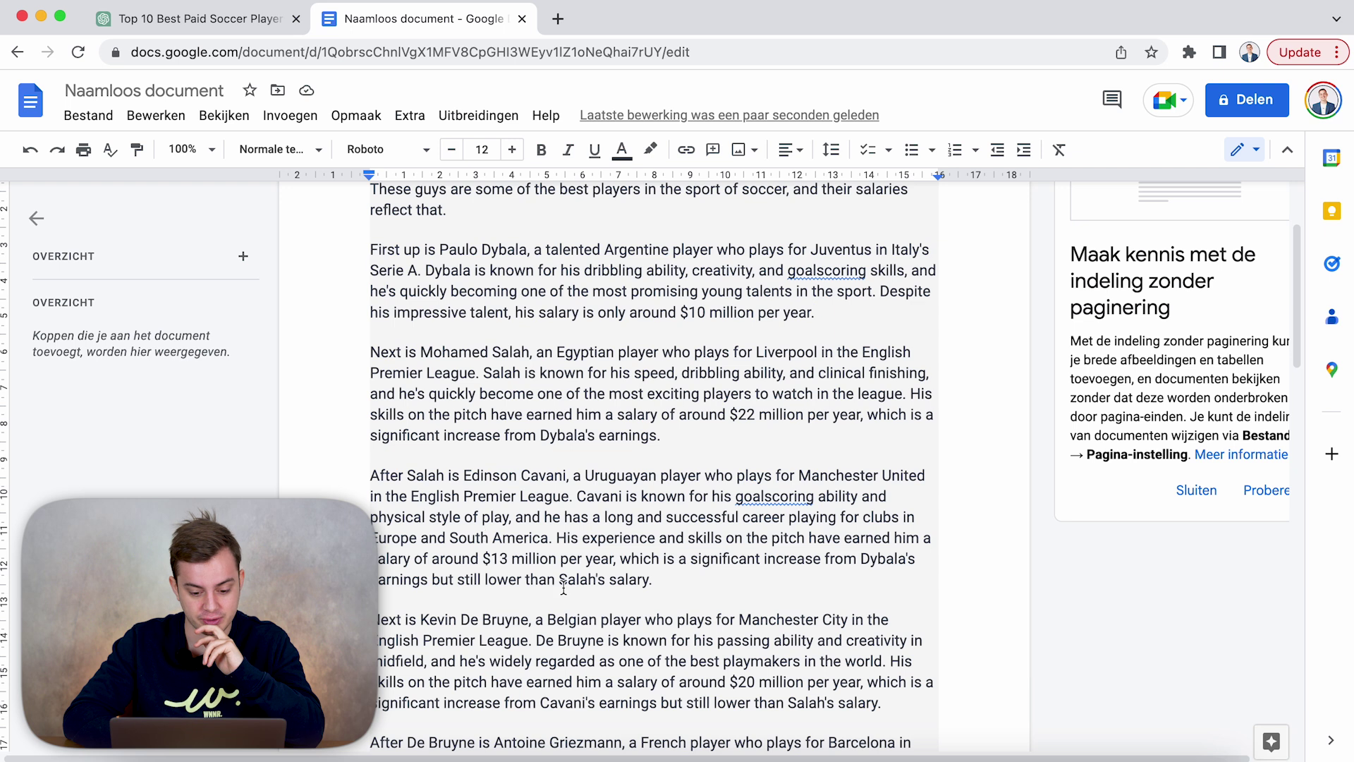
# Move the Edinson Cavani paragraph directly below the Paulo Dybala paragraph and change its opening words to "After Dybala"
pyautogui.moveTo(654, 582); pyautogui.dragTo(401, 484)
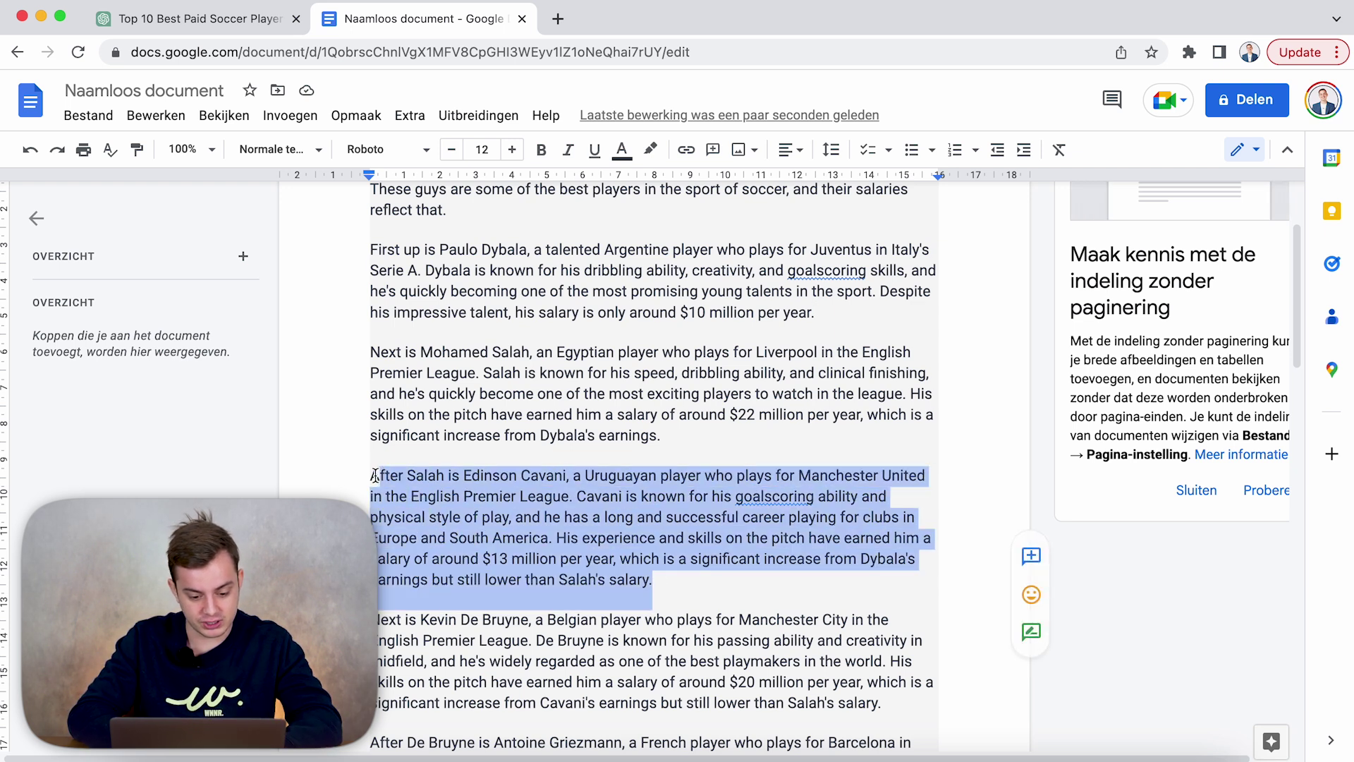
pyautogui.rightClick(409, 486)
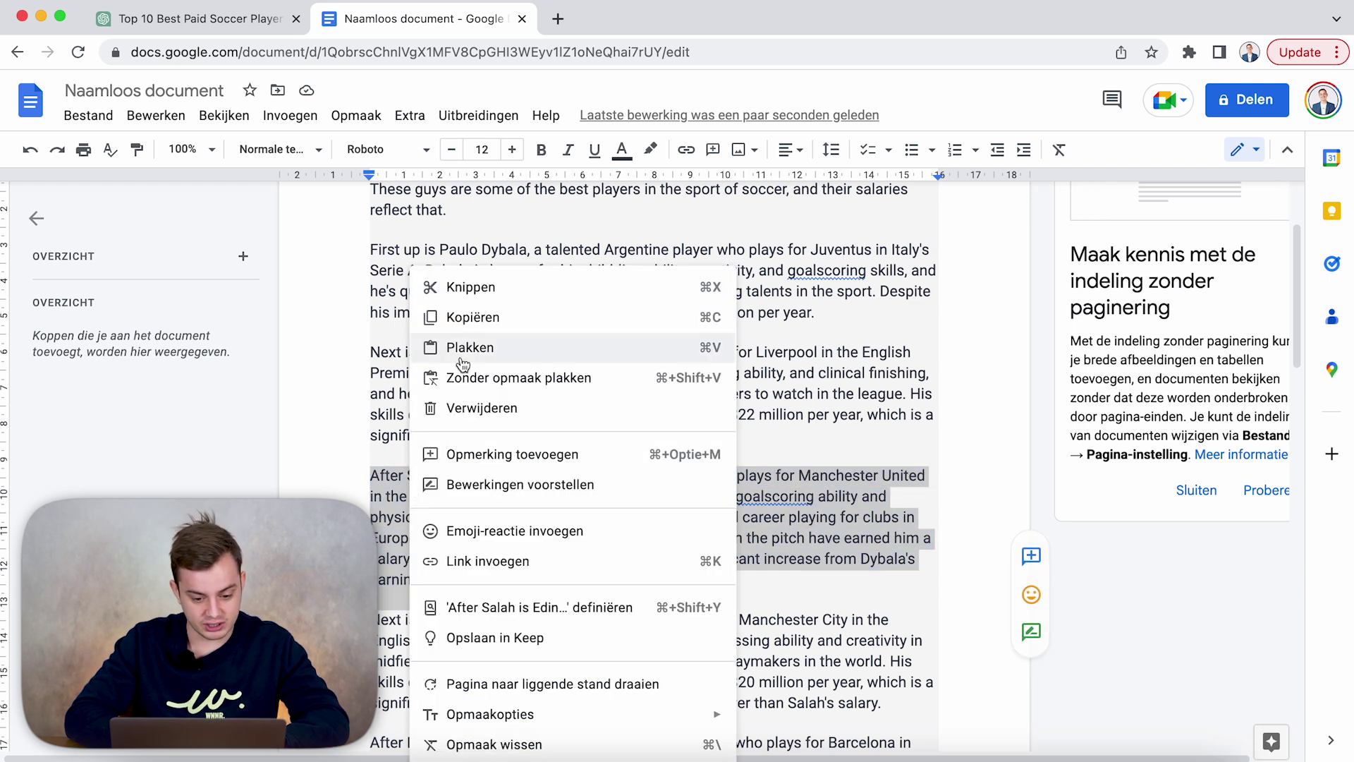
pyautogui.click(500, 288)
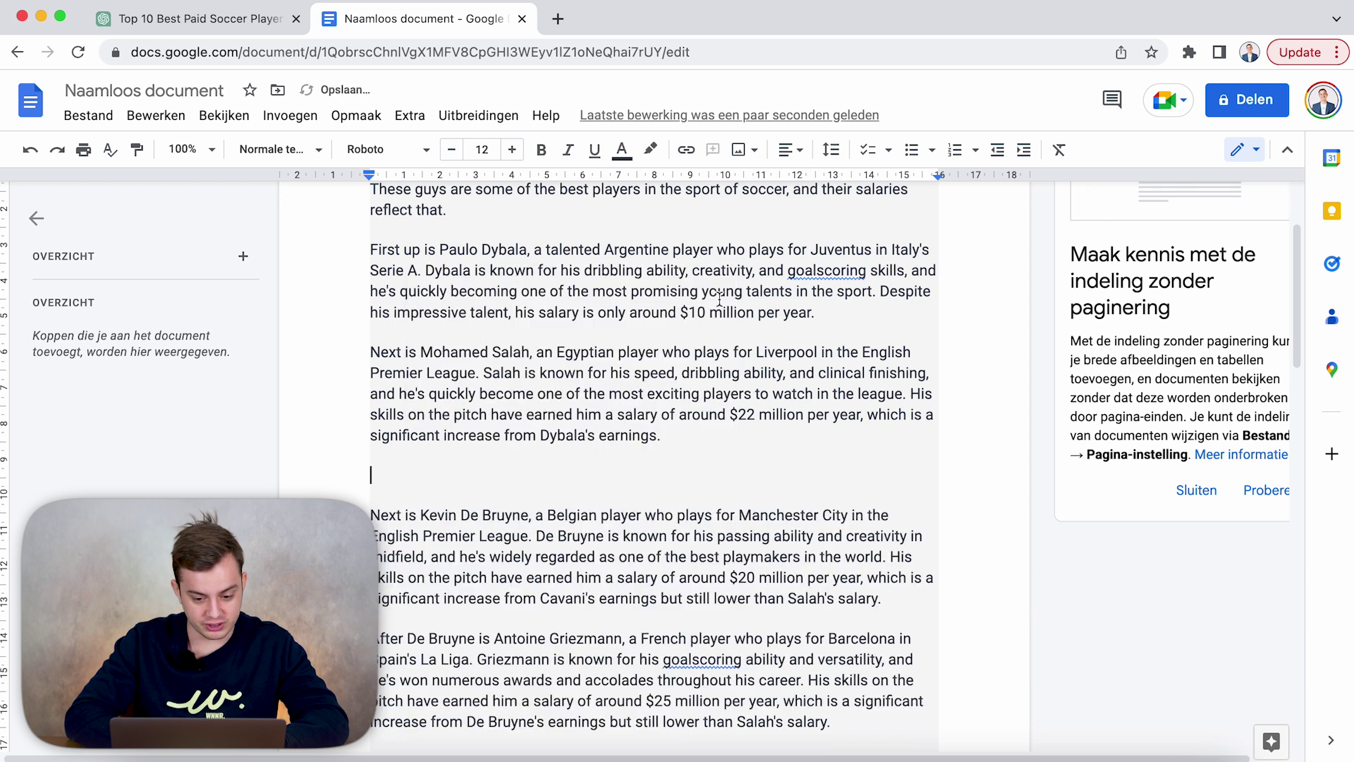
pyautogui.press('BackSpace')
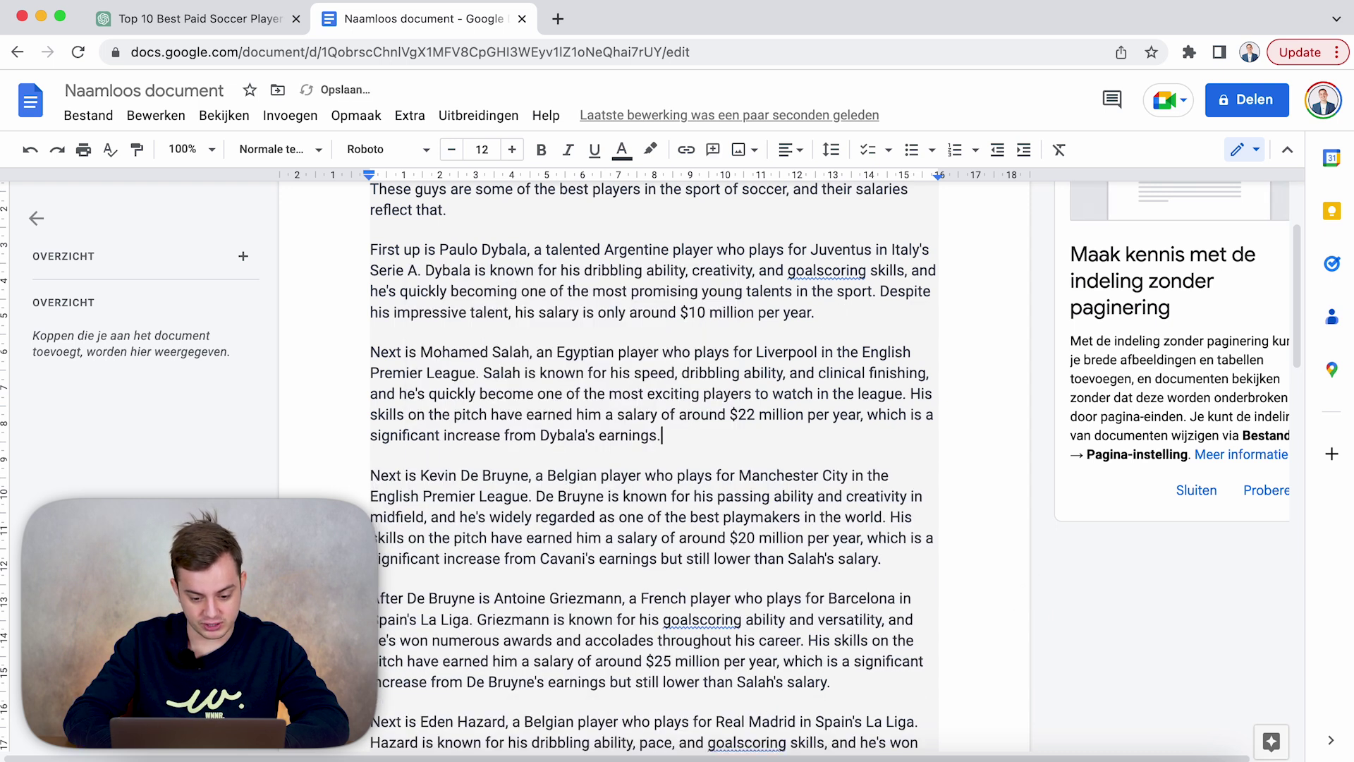
pyautogui.click(835, 314)
pyautogui.press('Return')
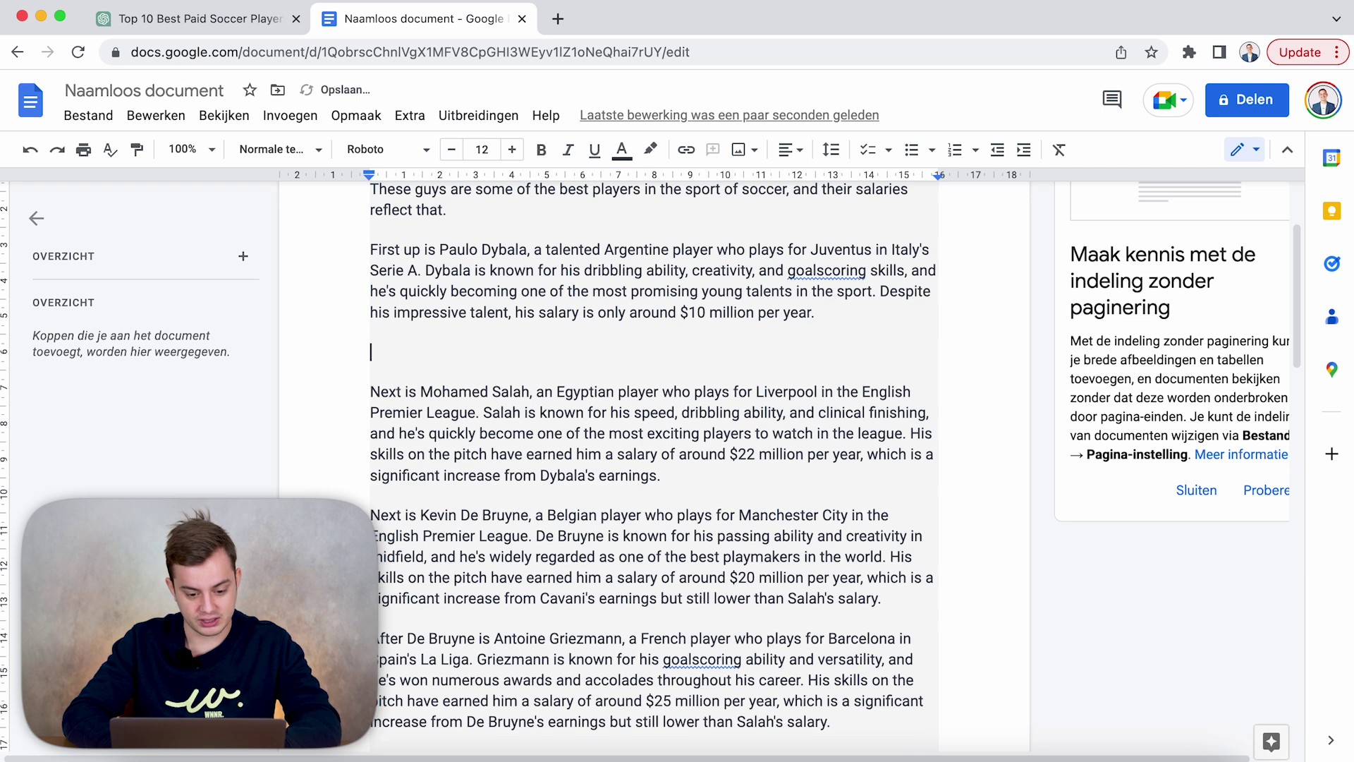
pyautogui.write("After Salah is Edinson Cavani, a Uruguayan player who plays for Manchester United in the English Premier League. Cavani is known for his goalscoring ability and physical style of play, and he has a long and successful career playing for clubs in Europe and South America. His experience and skills on the pitch have earned him a salary of around $13 million per year, which is a significant increase from Dybala's earnings but still lower than Salah's salary.")
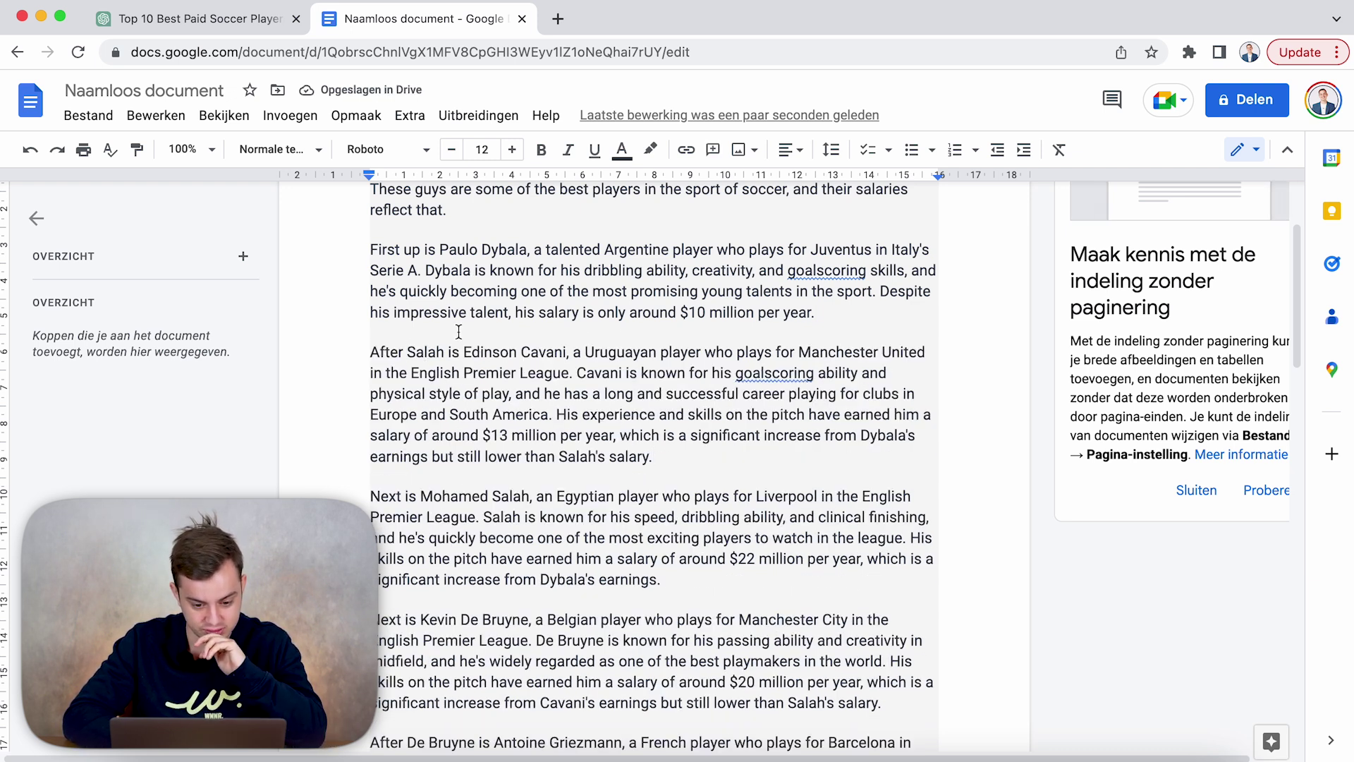
pyautogui.moveTo(408, 347); pyautogui.dragTo(445, 354)
pyautogui.write('Dybala')
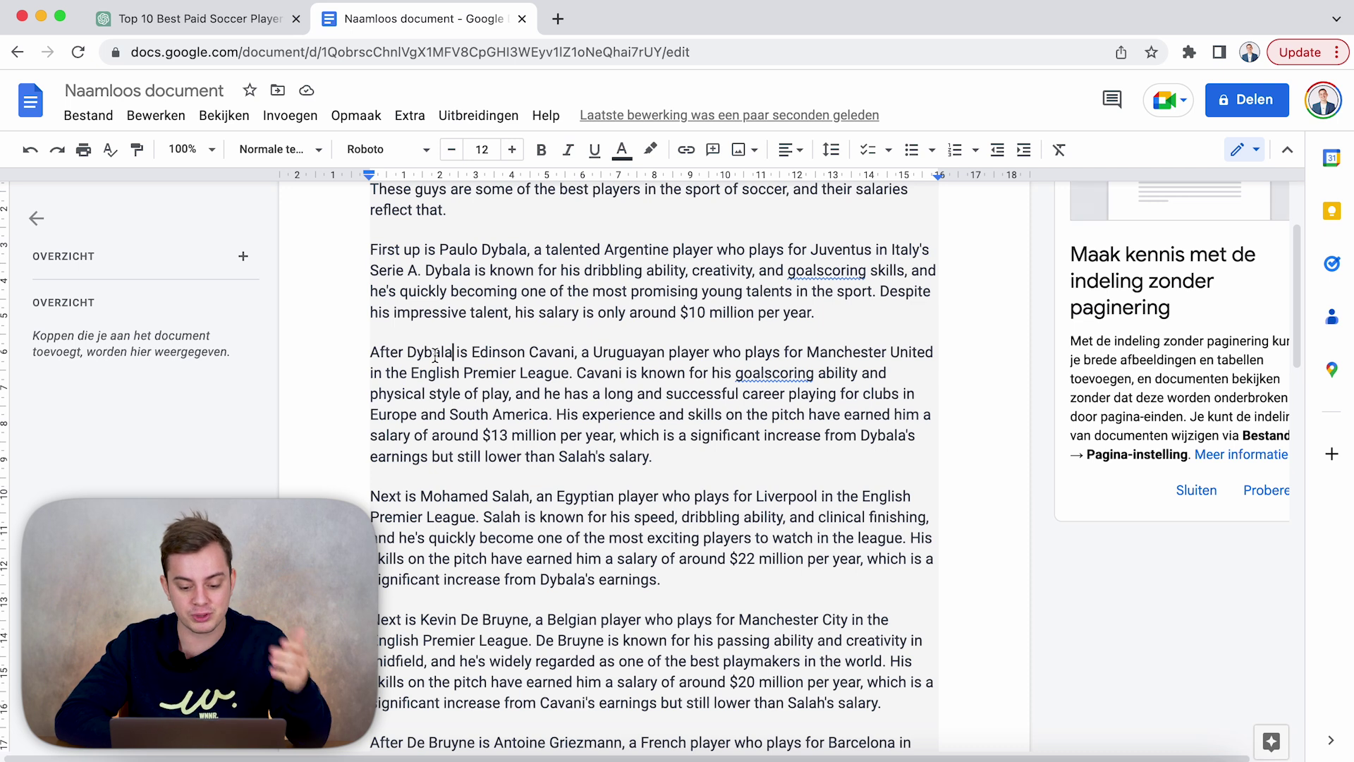
# Move the Kevin De Bruyne paragraph between the Edinson Cavani and Mohamed Salah paragraphs, without an extra blank line
pyautogui.scroll(-3, 516, 471)
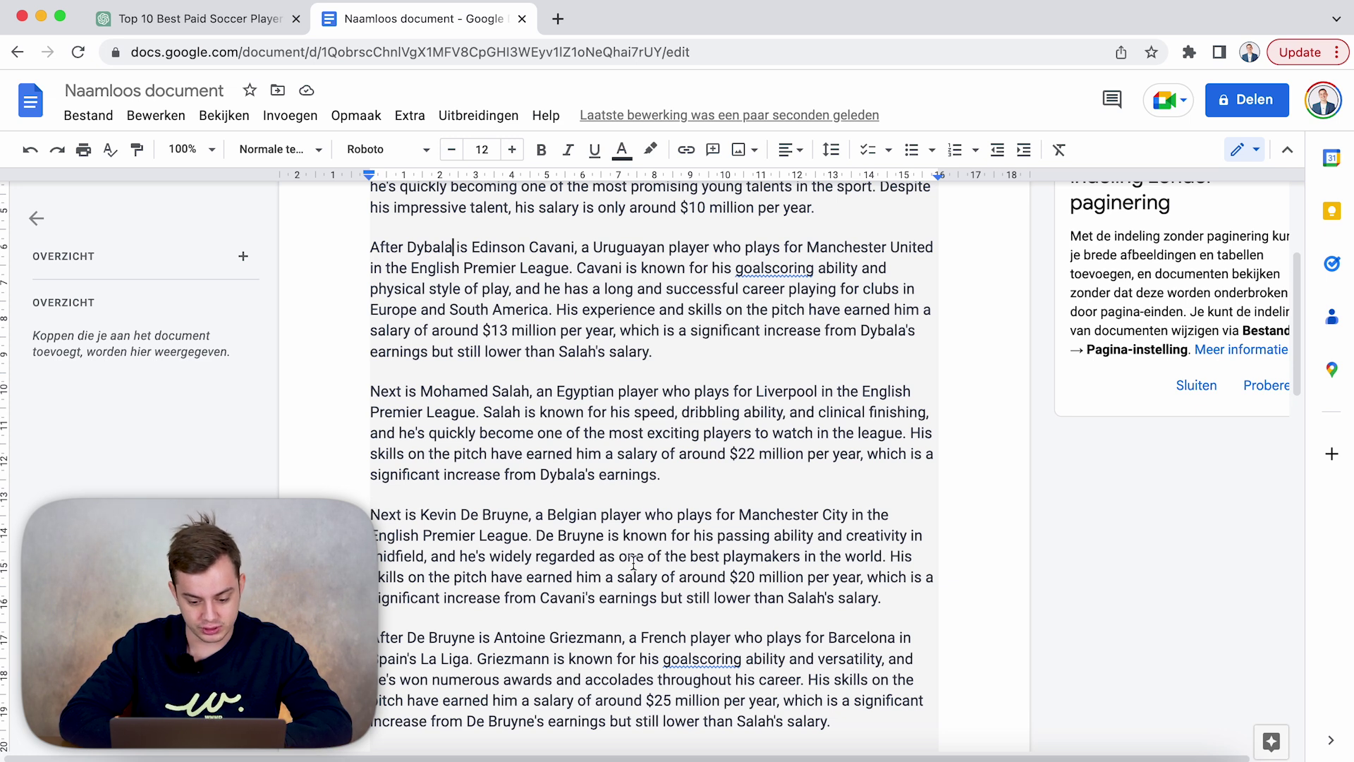
pyautogui.moveTo(373, 513); pyautogui.dragTo(887, 617)
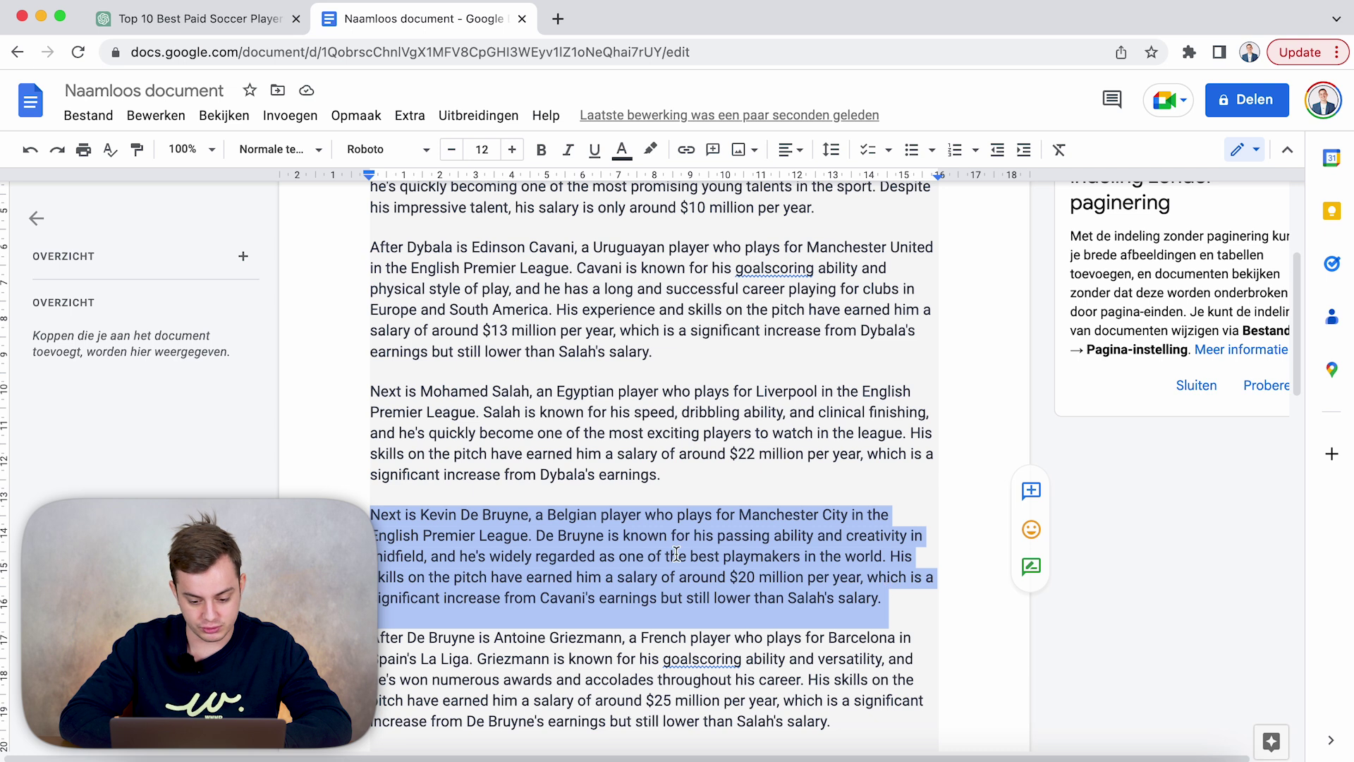
pyautogui.rightClick(675, 554)
pyautogui.click(723, 282)
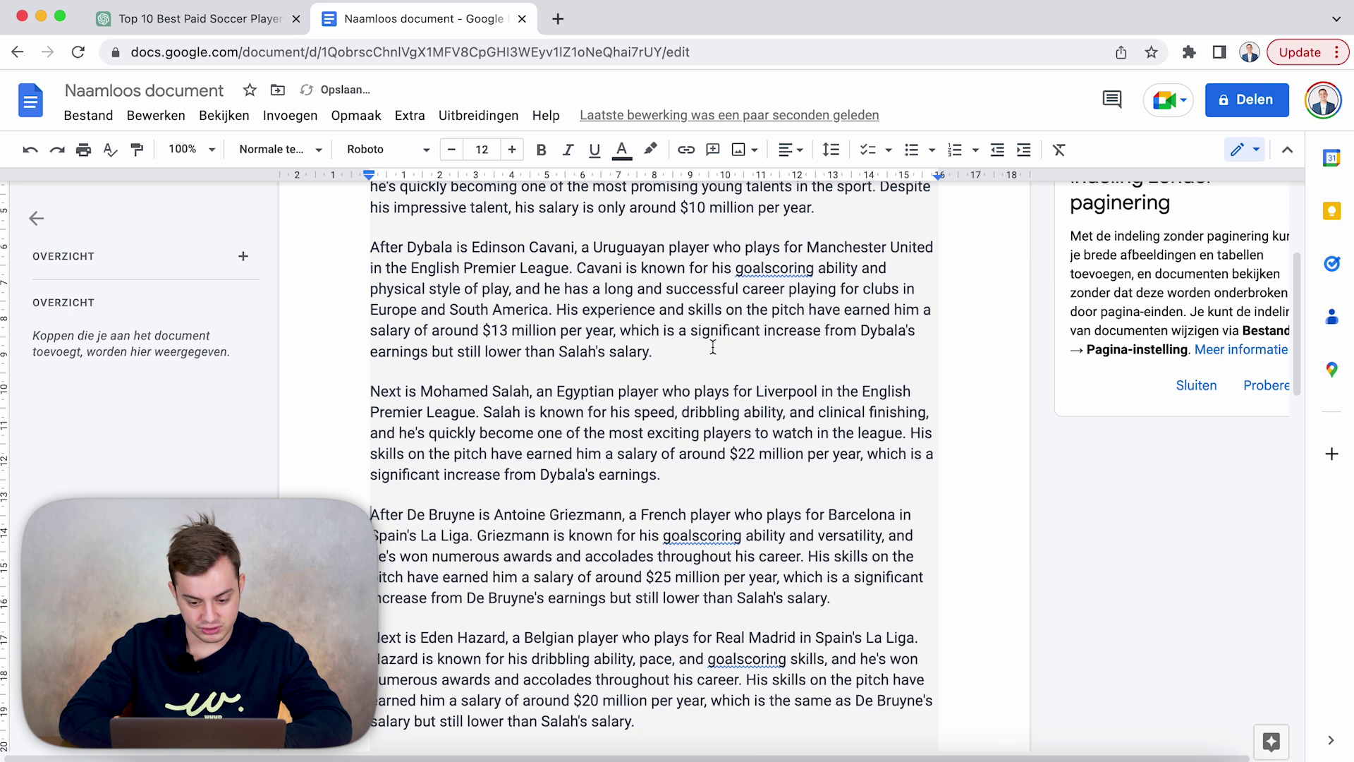
pyautogui.click(698, 381)
pyautogui.press('Return')
pyautogui.press('super+v')
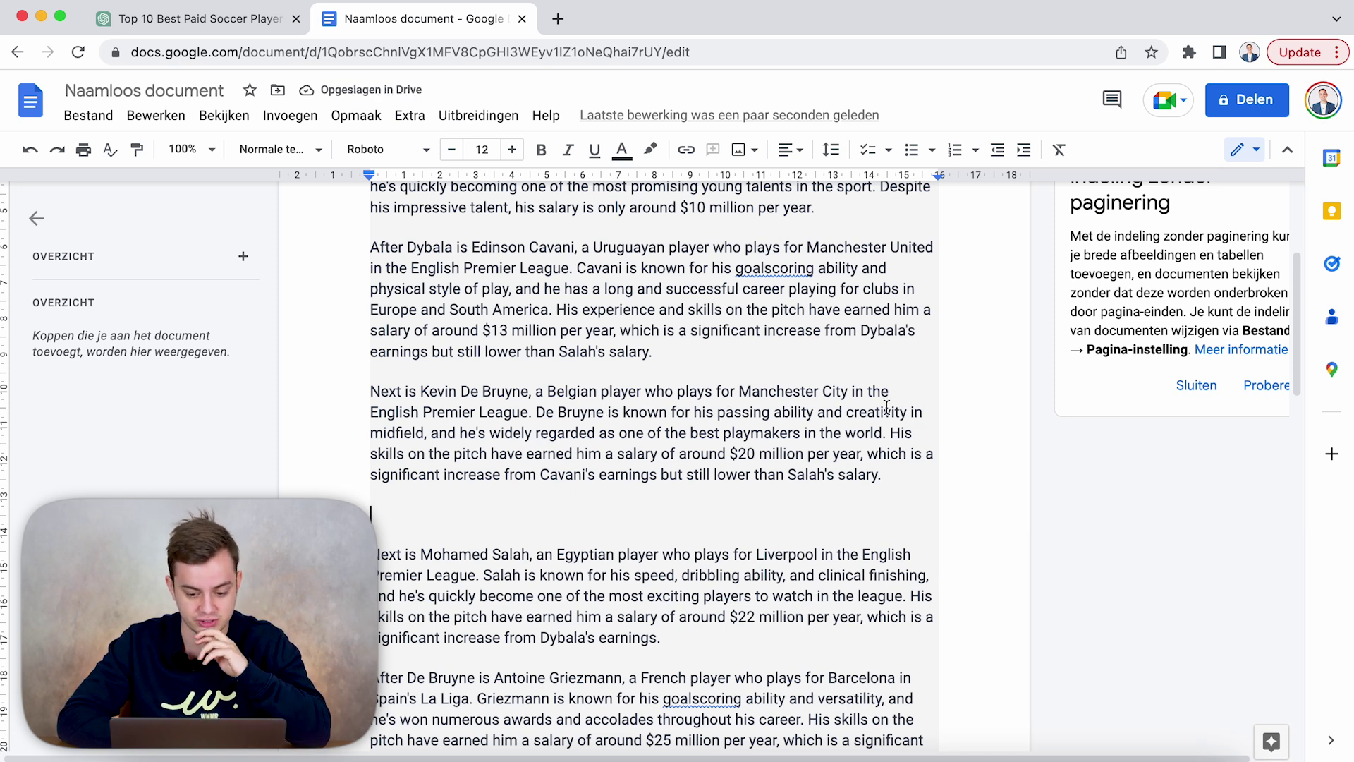
pyautogui.press('BackSpace')
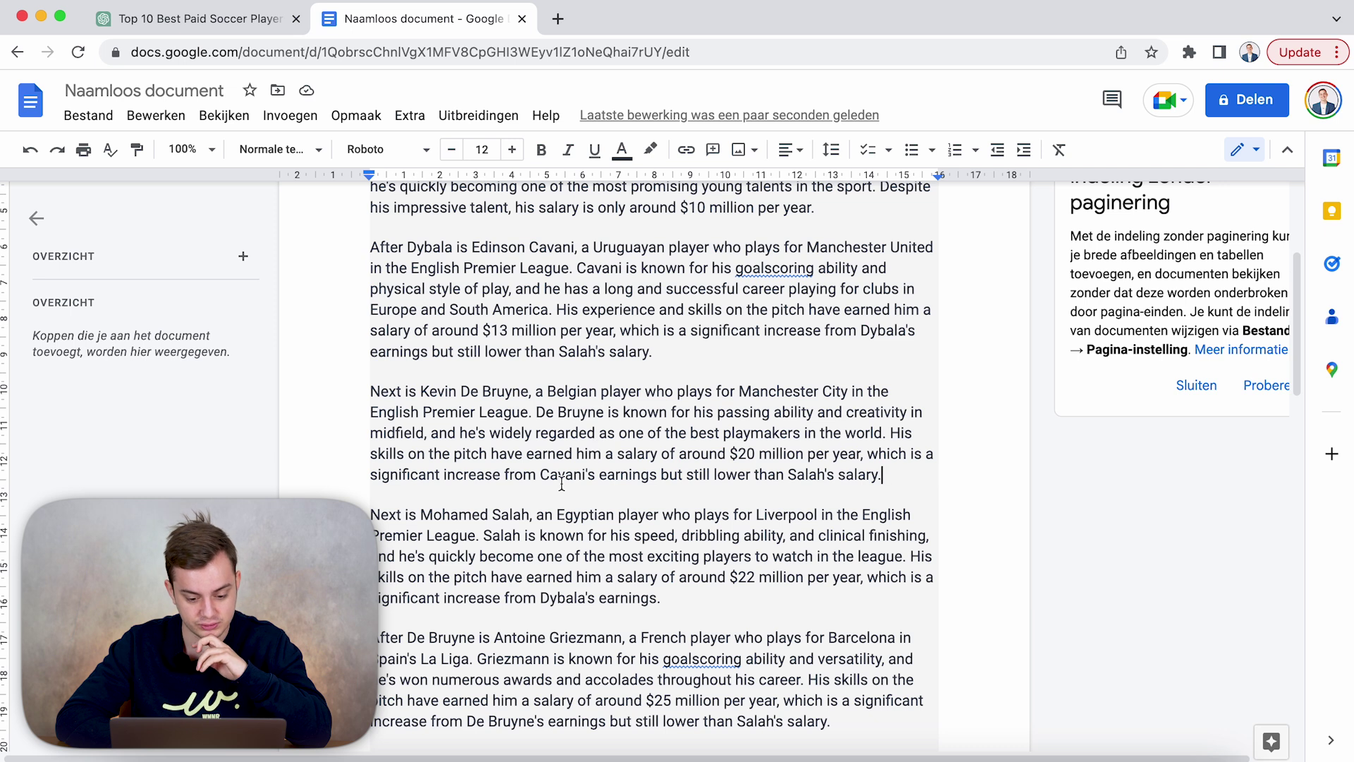
# In the last sentence of the Kevin De Bruyne paragraph, replace "Cavani's" with "Dybala"
pyautogui.moveTo(542, 474); pyautogui.dragTo(596, 472)
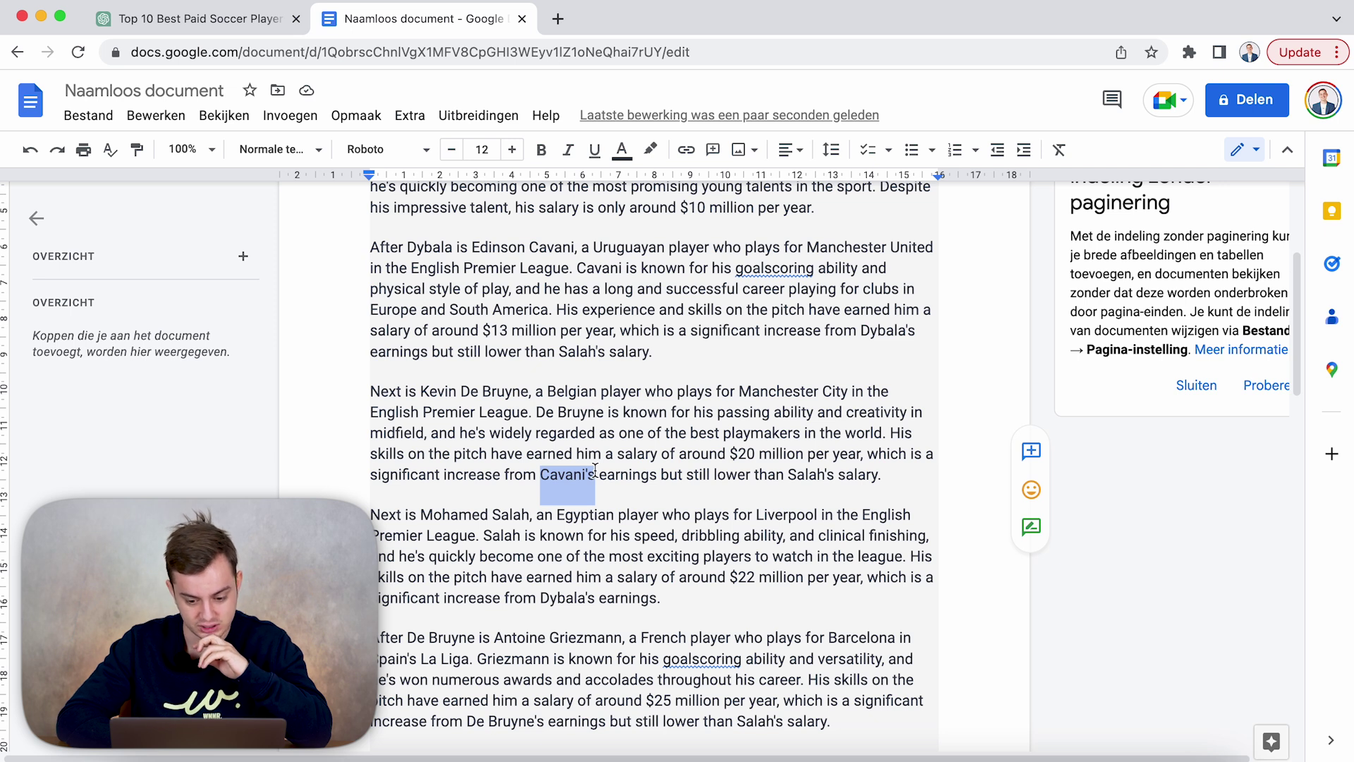
pyautogui.write('D')
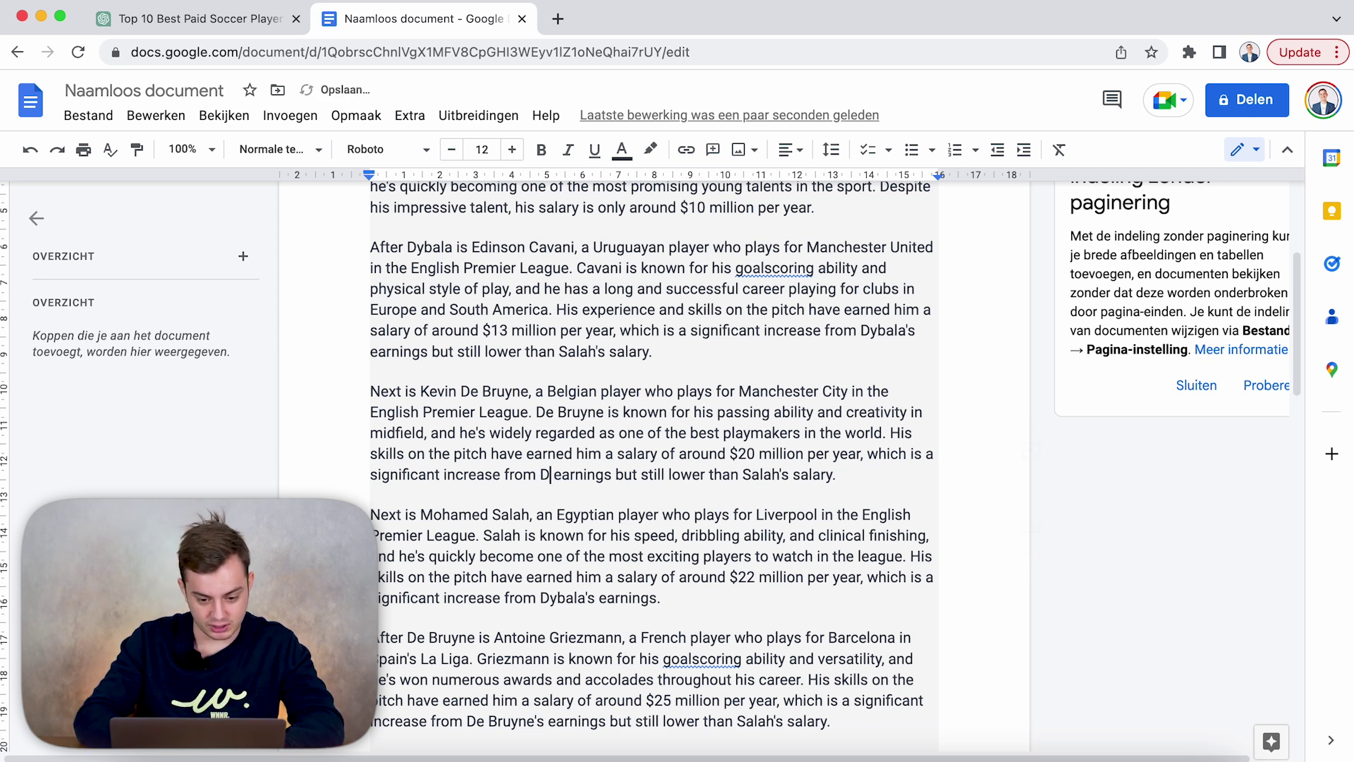
pyautogui.write('ybala')
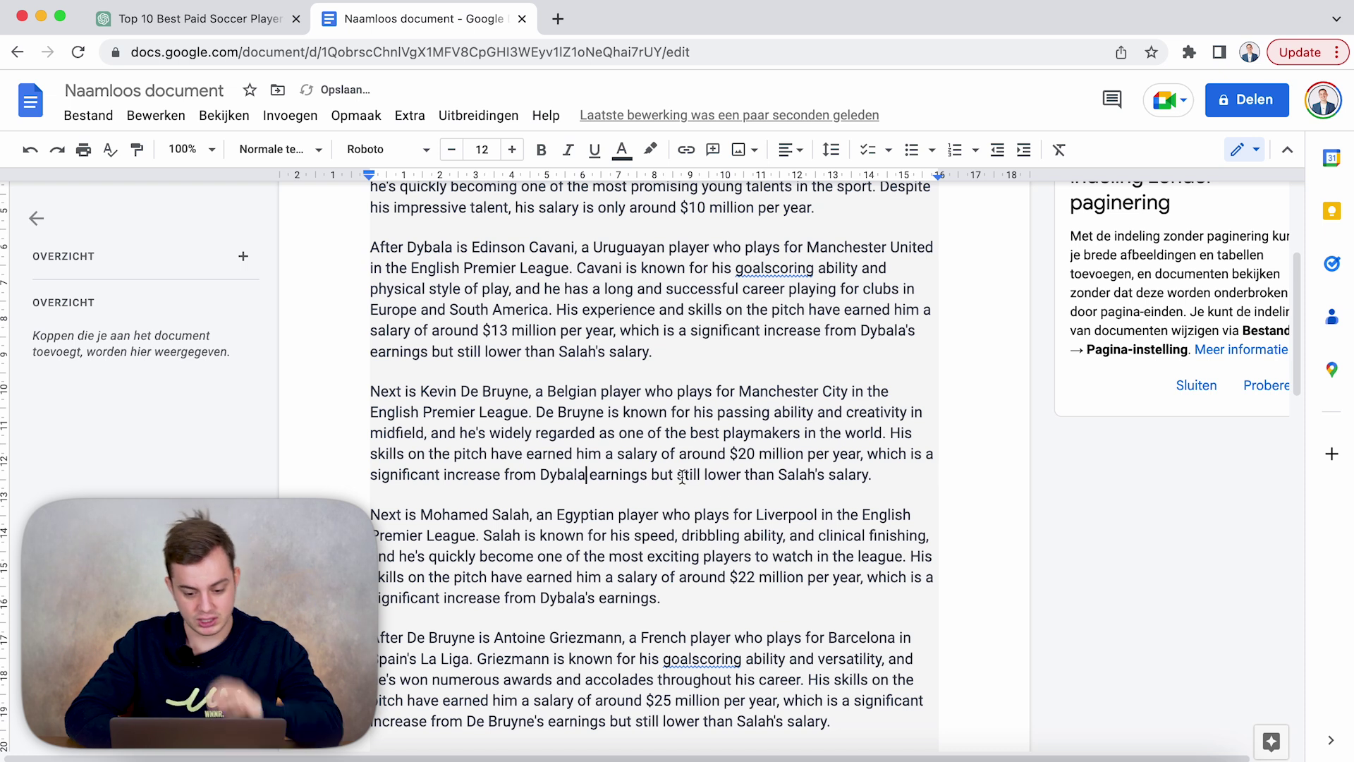
# In the last sentence of the Mohamed Salah paragraph, replace "Dybala's" with "Kevin De Bruyne"
pyautogui.scroll(-5, 757, 492)
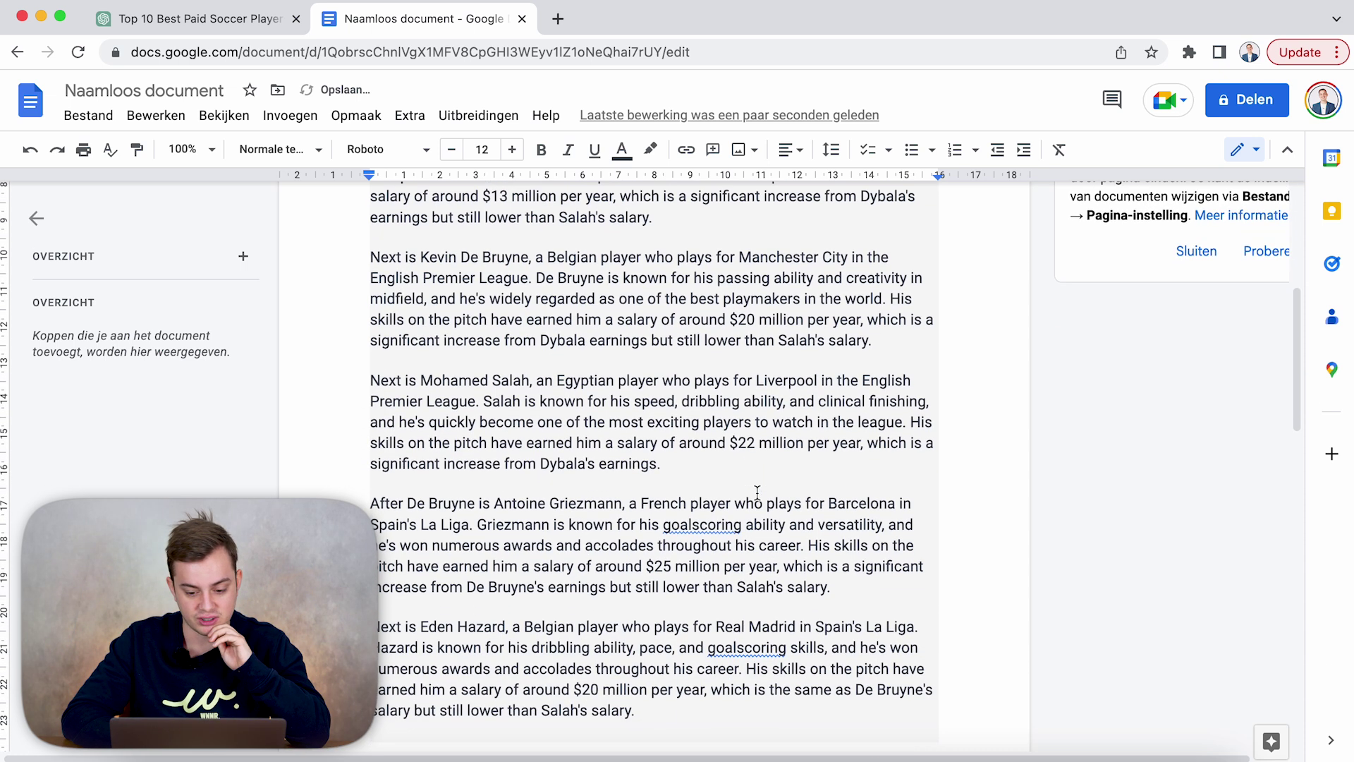
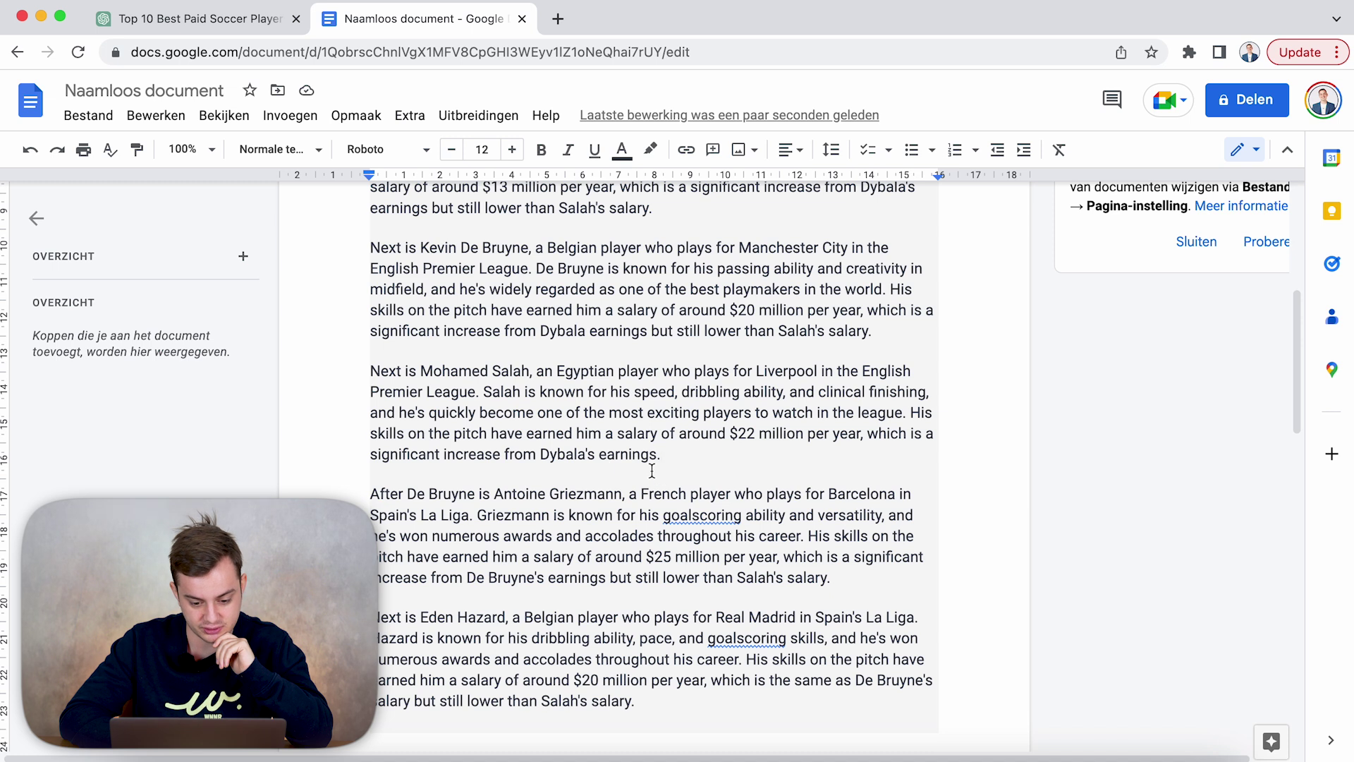
pyautogui.moveTo(596, 455); pyautogui.dragTo(542, 452)
pyautogui.write('Kevin De ')
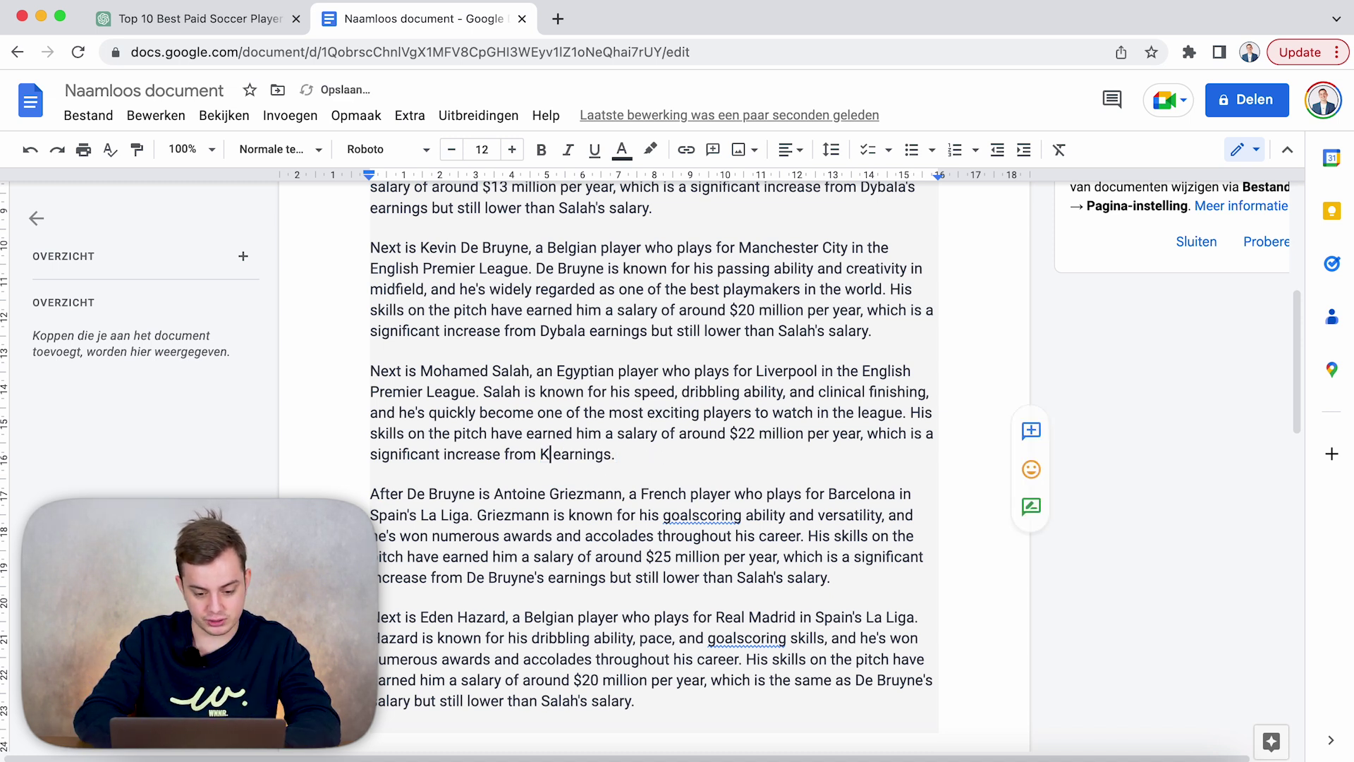
pyautogui.write('Bruyne')
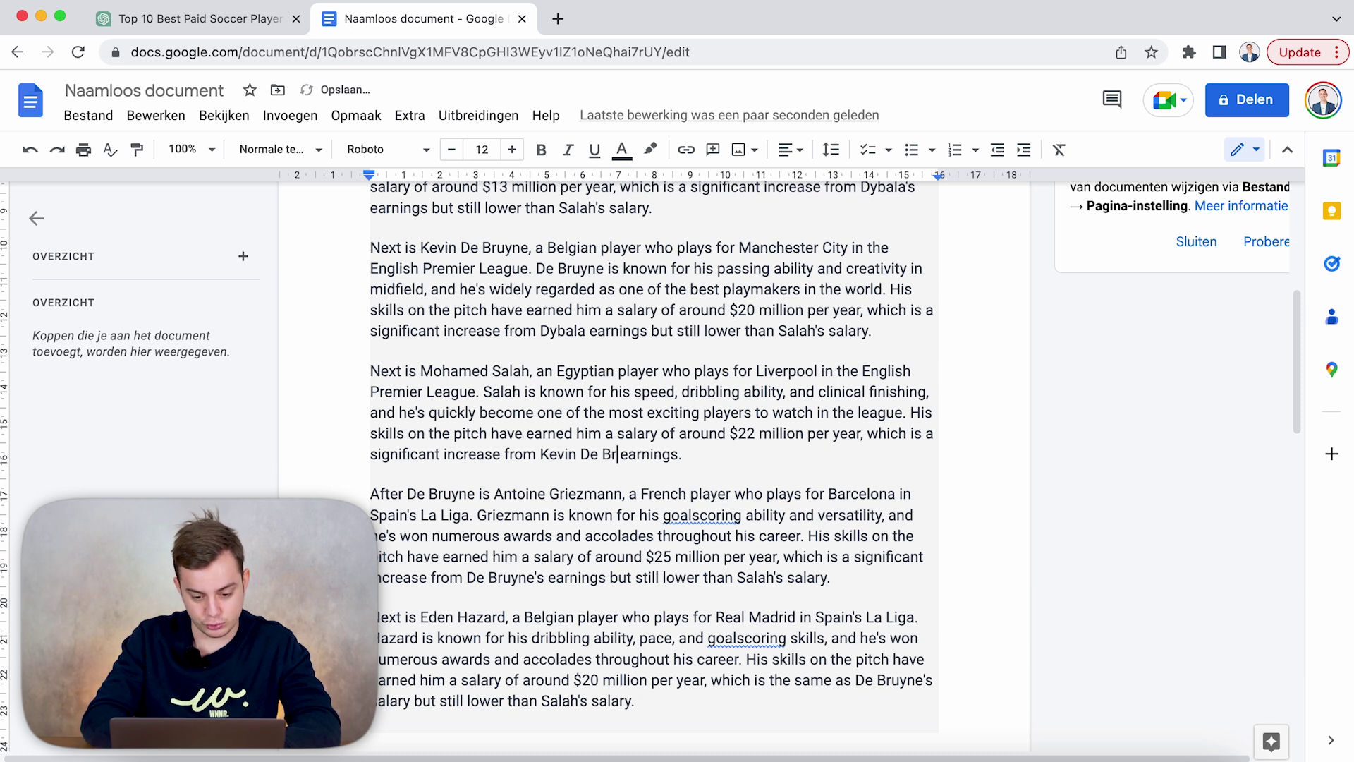
# Below the Salah paragraph, add "If you wish to become the best soccer player in the world you have to make sure to subscribe (YOUR CHANNEL)"
pyautogui.click(760, 457)
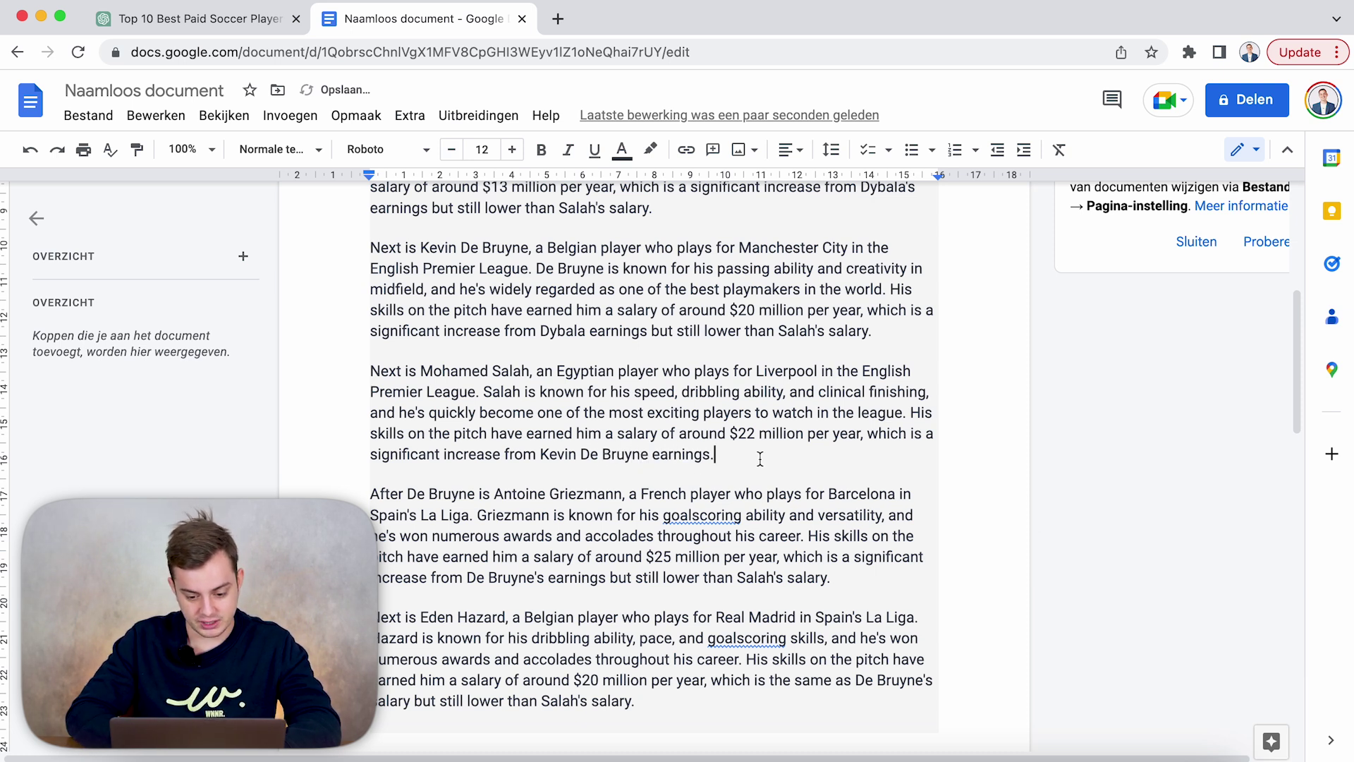
pyautogui.press('Return')
pyautogui.write('If you wish to becom')
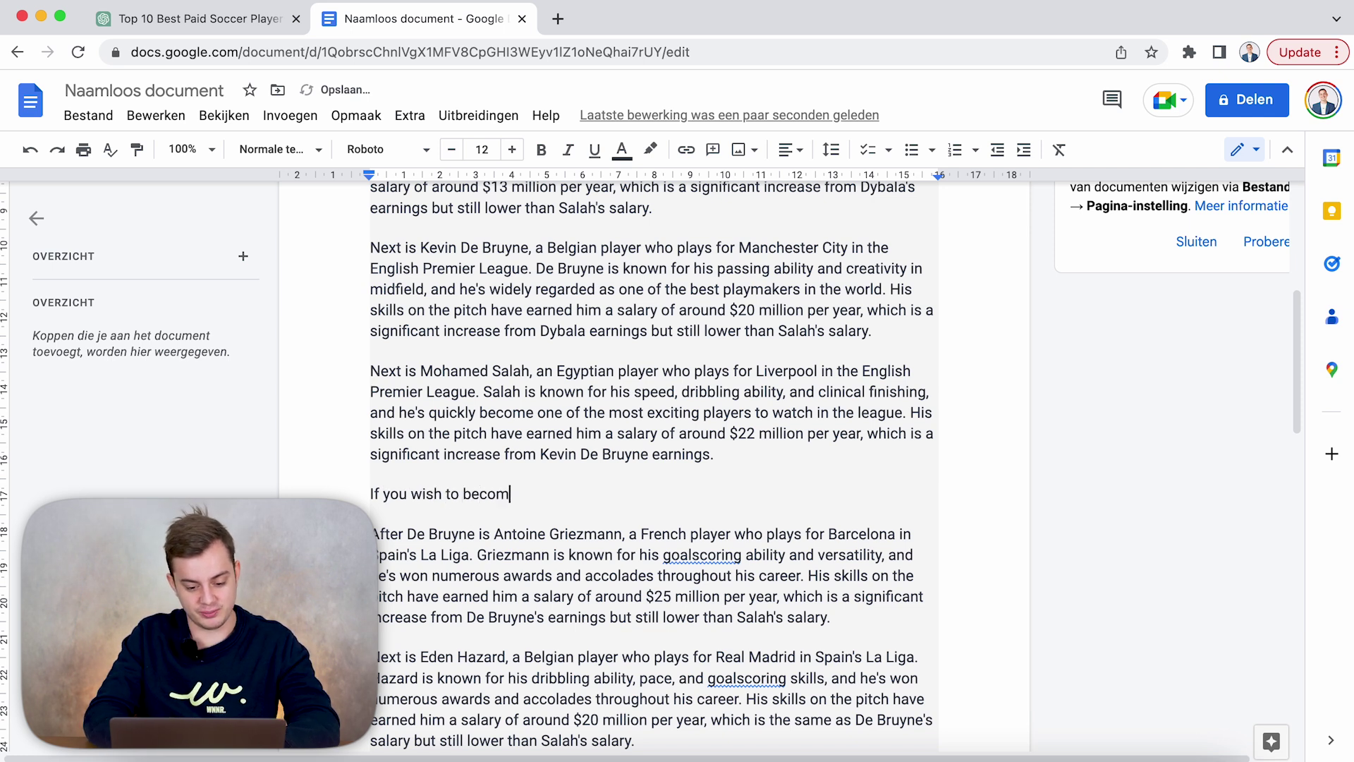
pyautogui.write('e the best soccer')
pyautogui.press('BackSpace')
pyautogui.press('BackSpace')
pyautogui.write('cer player int he')
pyautogui.press('BackSpace')
pyautogui.press('BackSpace')
pyautogui.press('BackSpace')
pyautogui.press('BackSpace')
pyautogui.write('the wo')
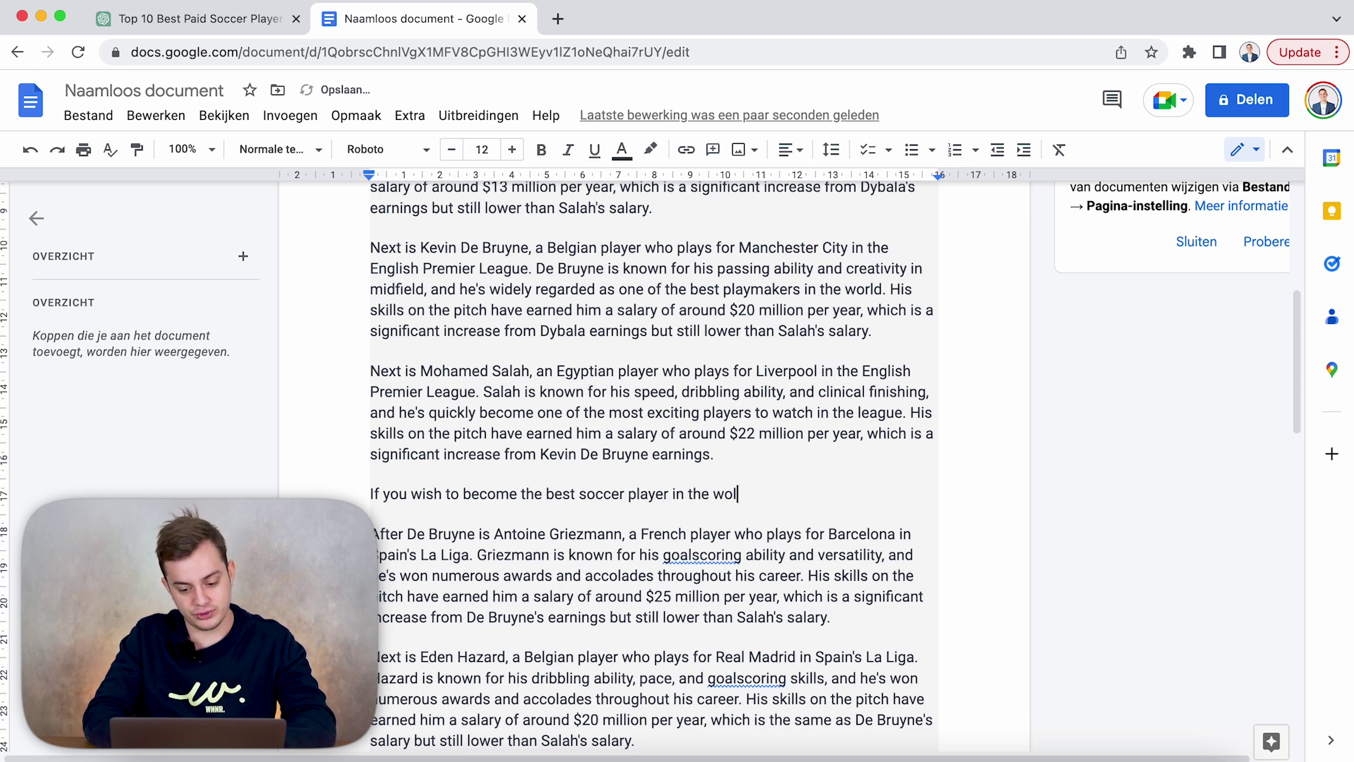
pyautogui.write('rld you have ')
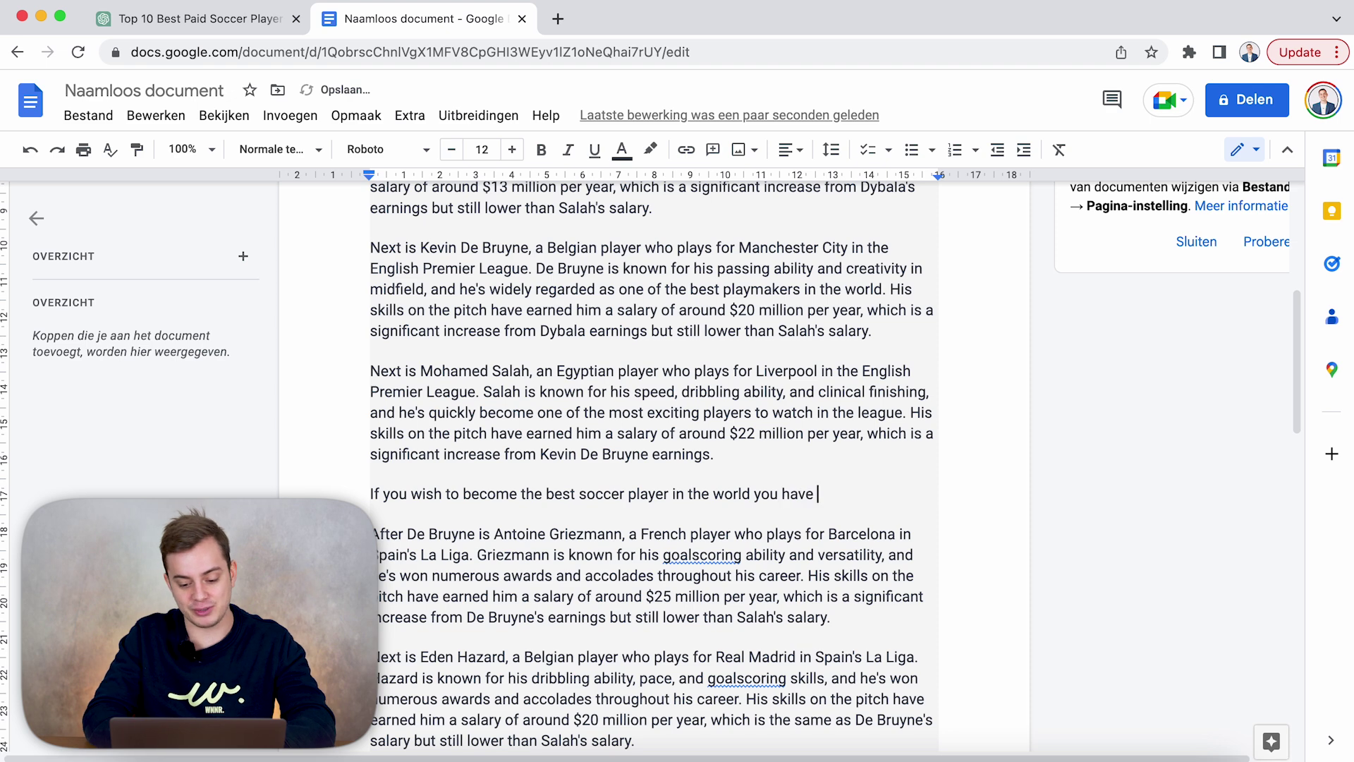
pyautogui.write('to make sure')
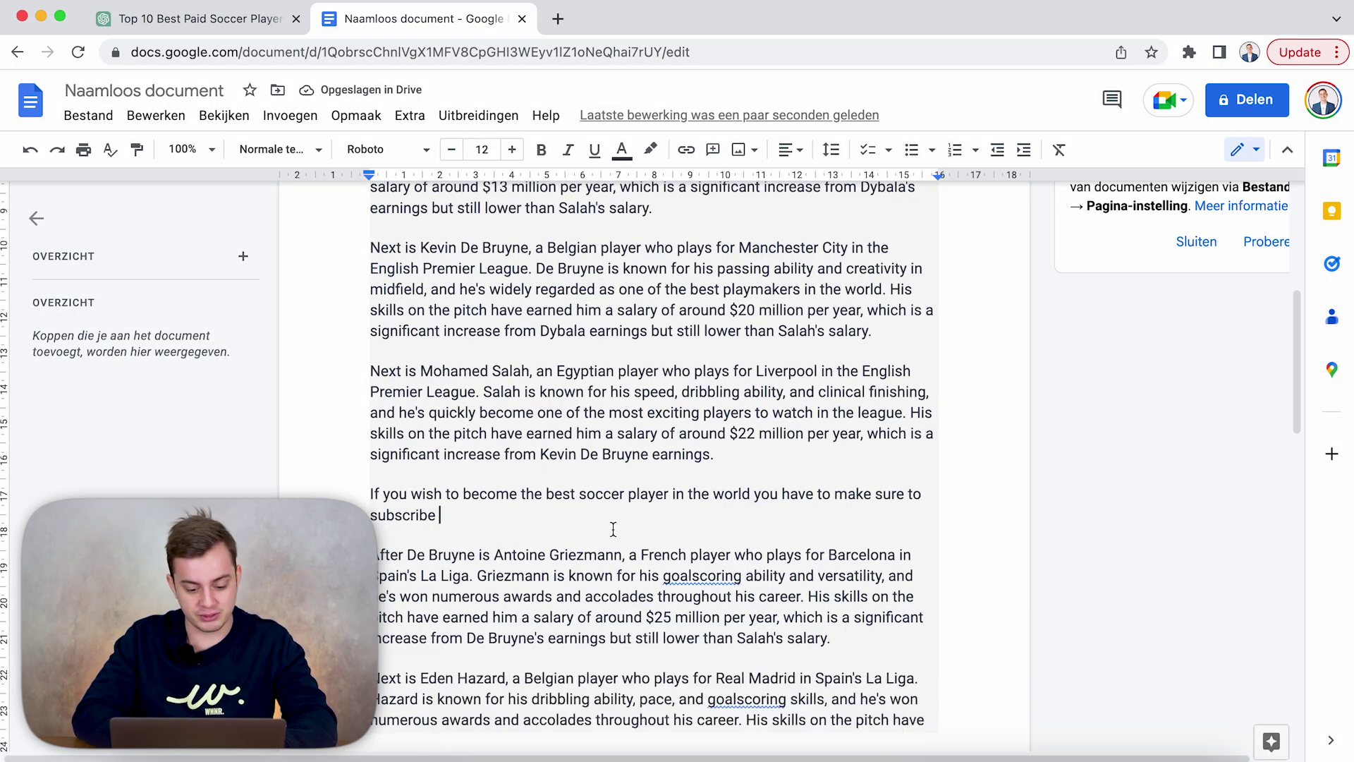
pyautogui.write('t')
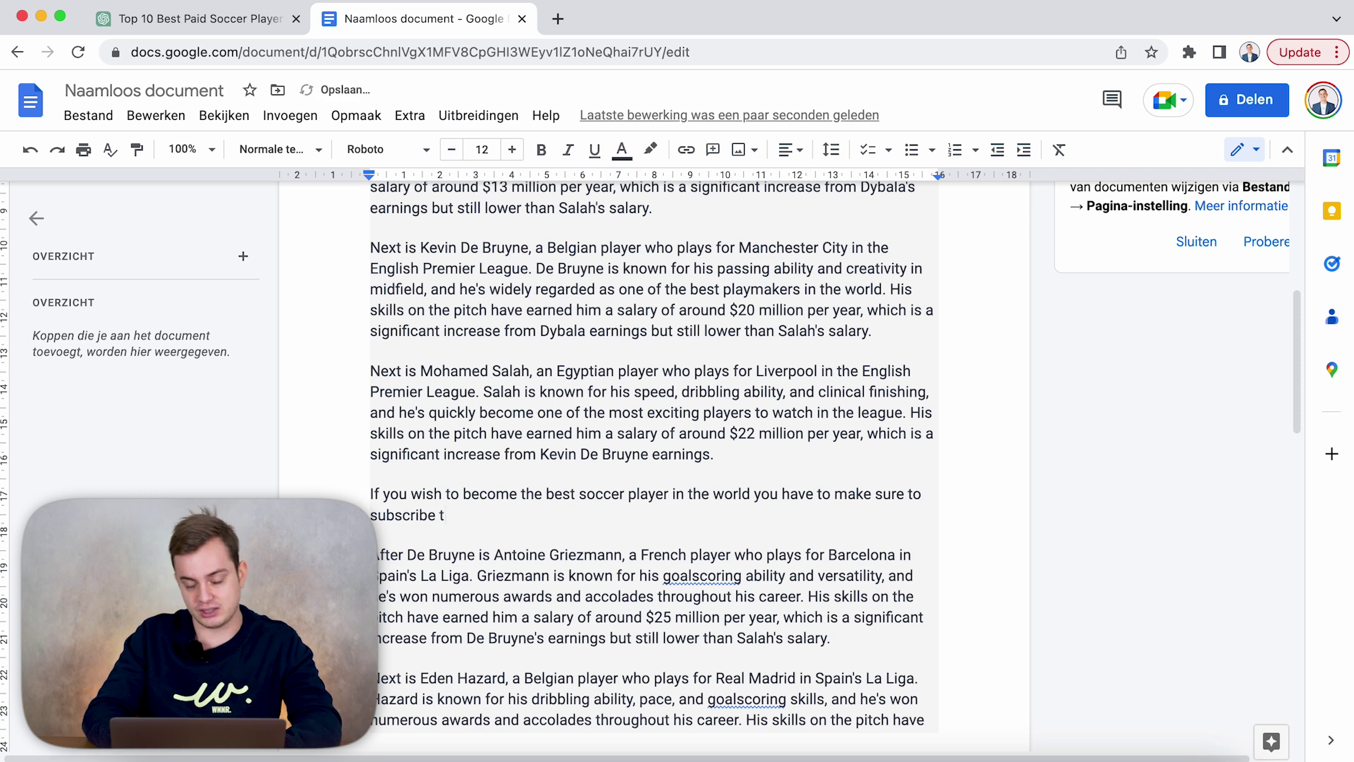
pyautogui.write('o subscribe ')
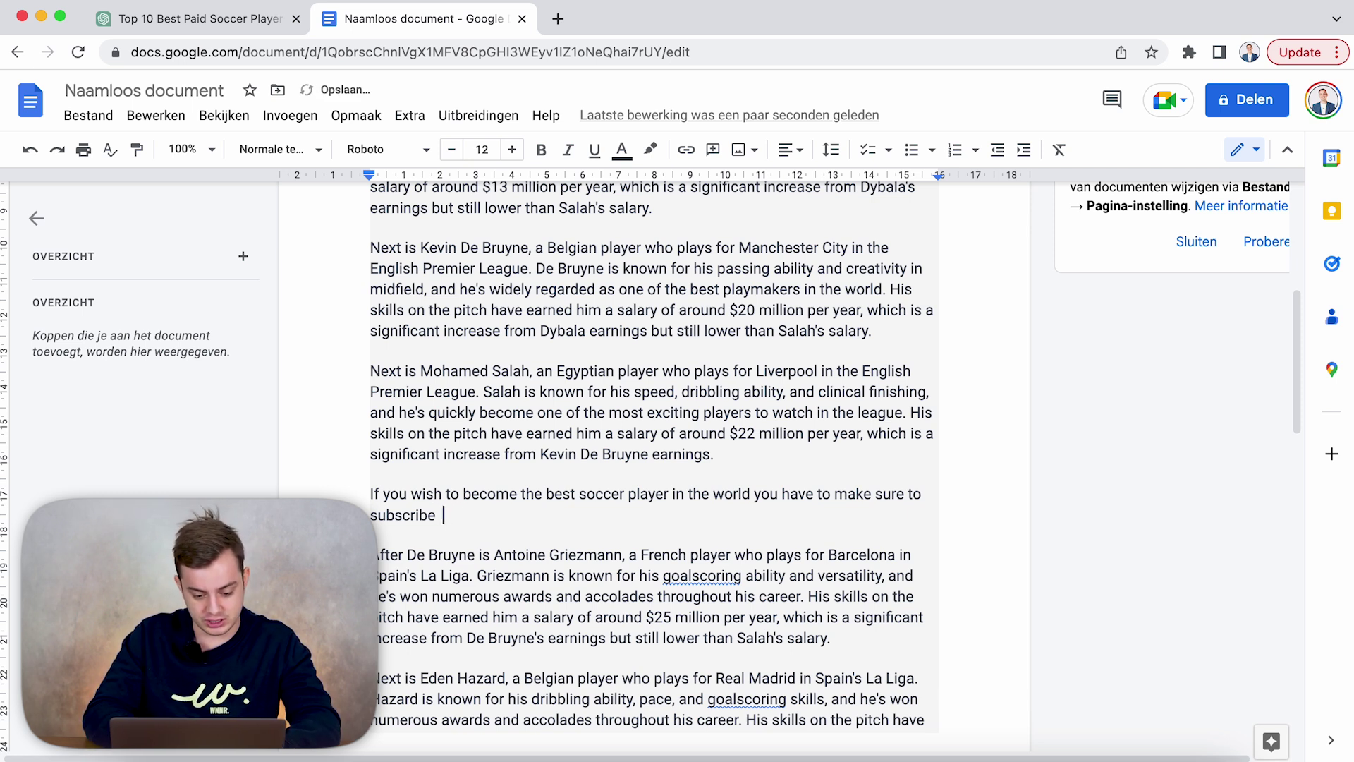
pyautogui.write('(YOUR CHANNEL)')
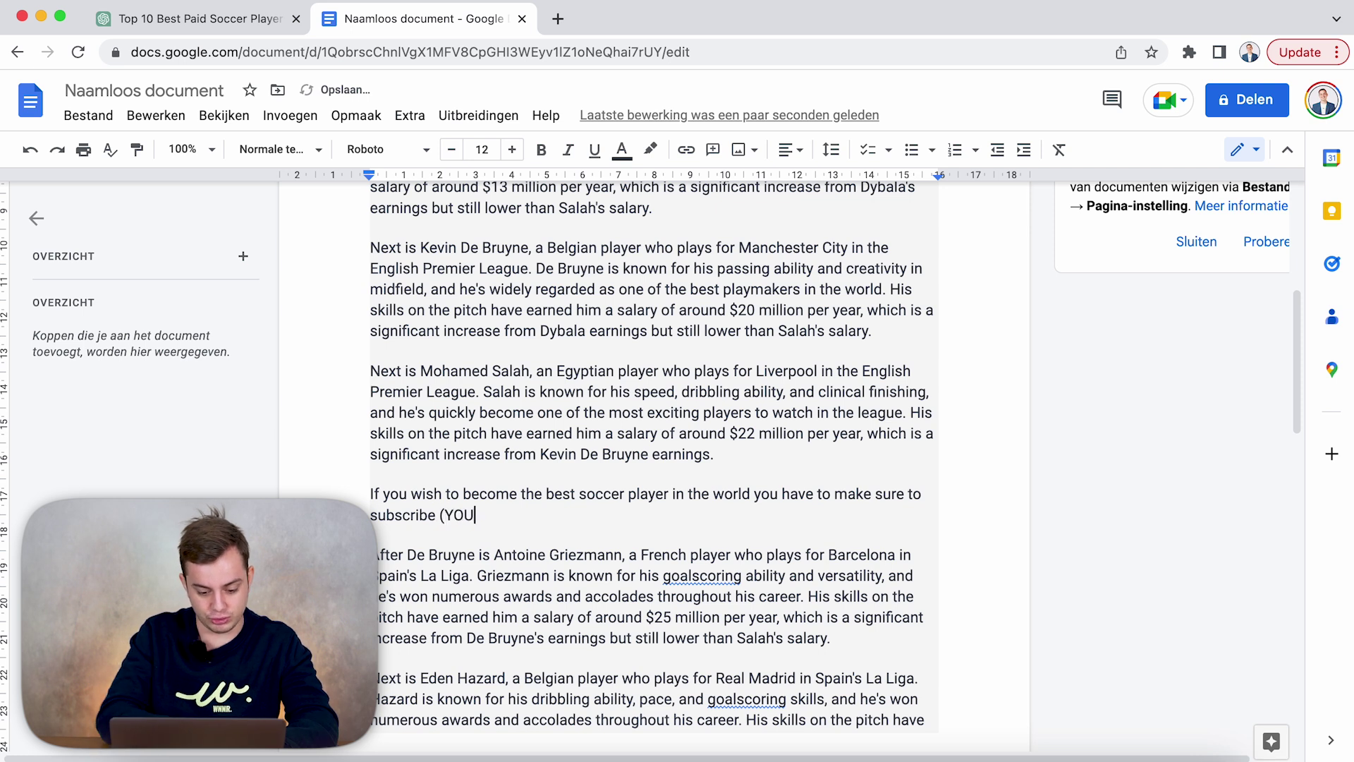
pyautogui.scroll(-1, 505, 517)
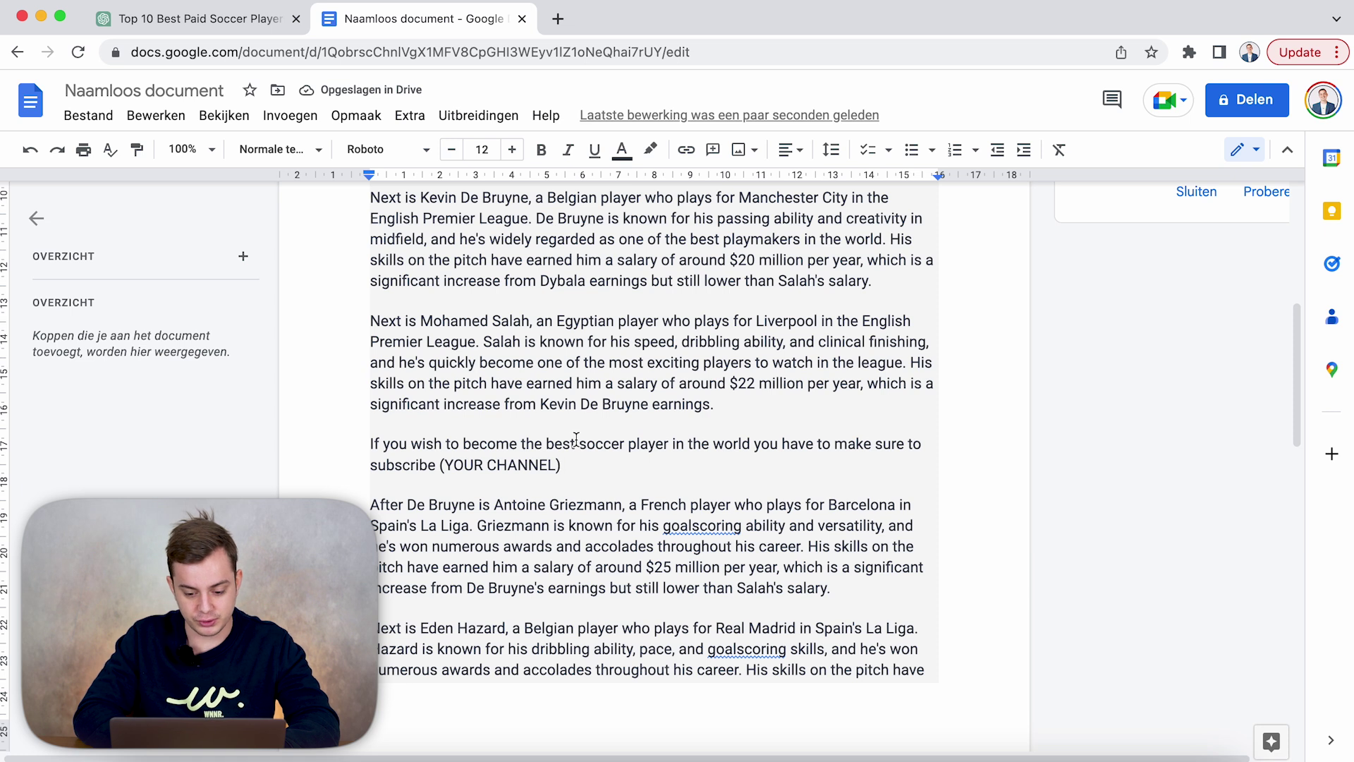
pyautogui.scroll(6, 698, 376)
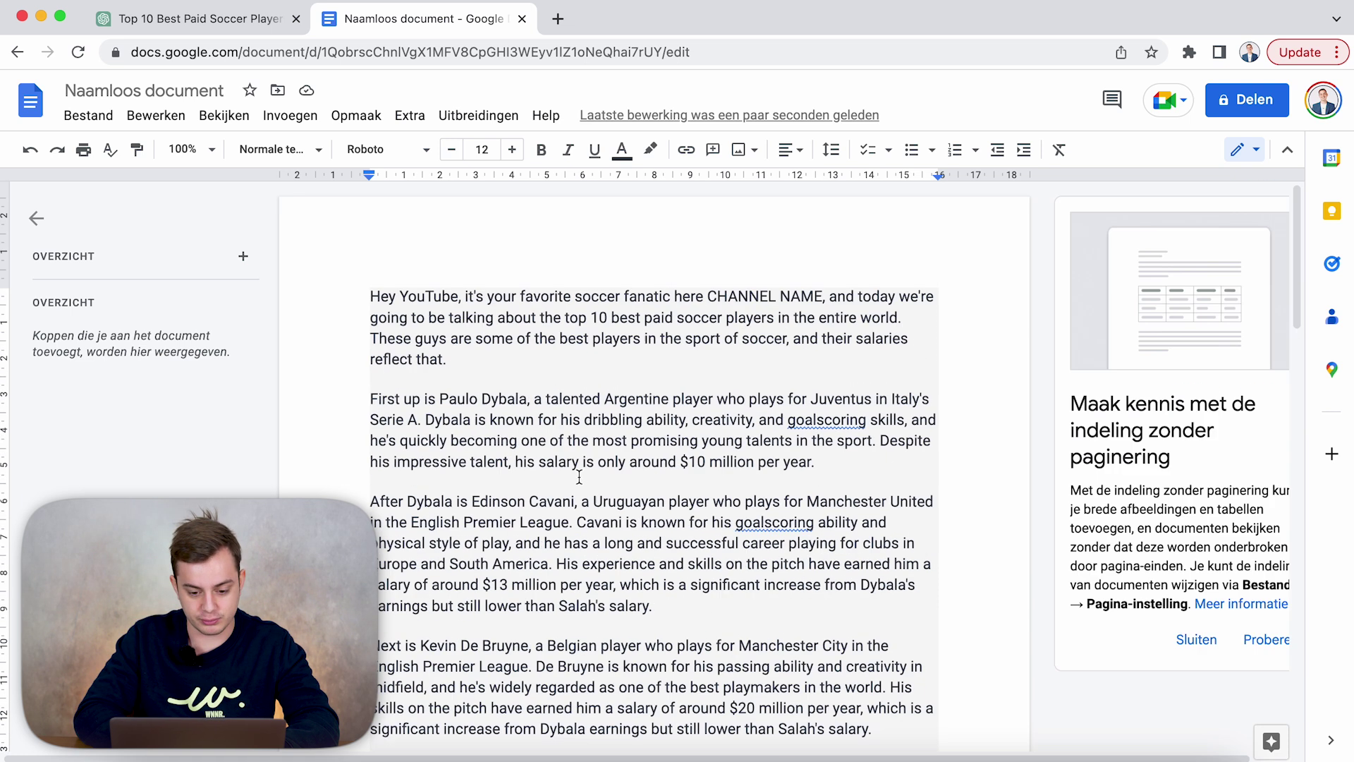
pyautogui.scroll(-15, 697, 300)
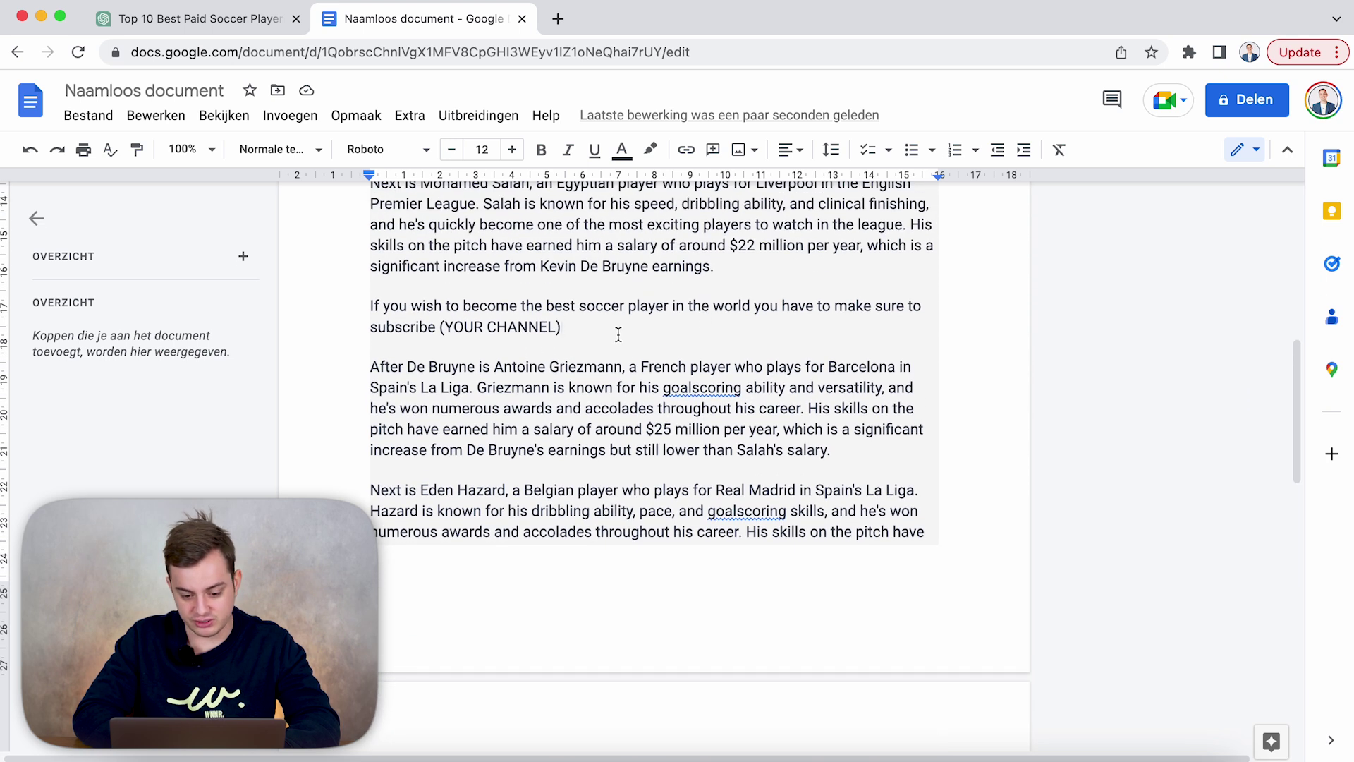
# Extend the subscribe line below the Mohamed Salah paragraph with ", let's continue"
pyautogui.write(", let's continue")
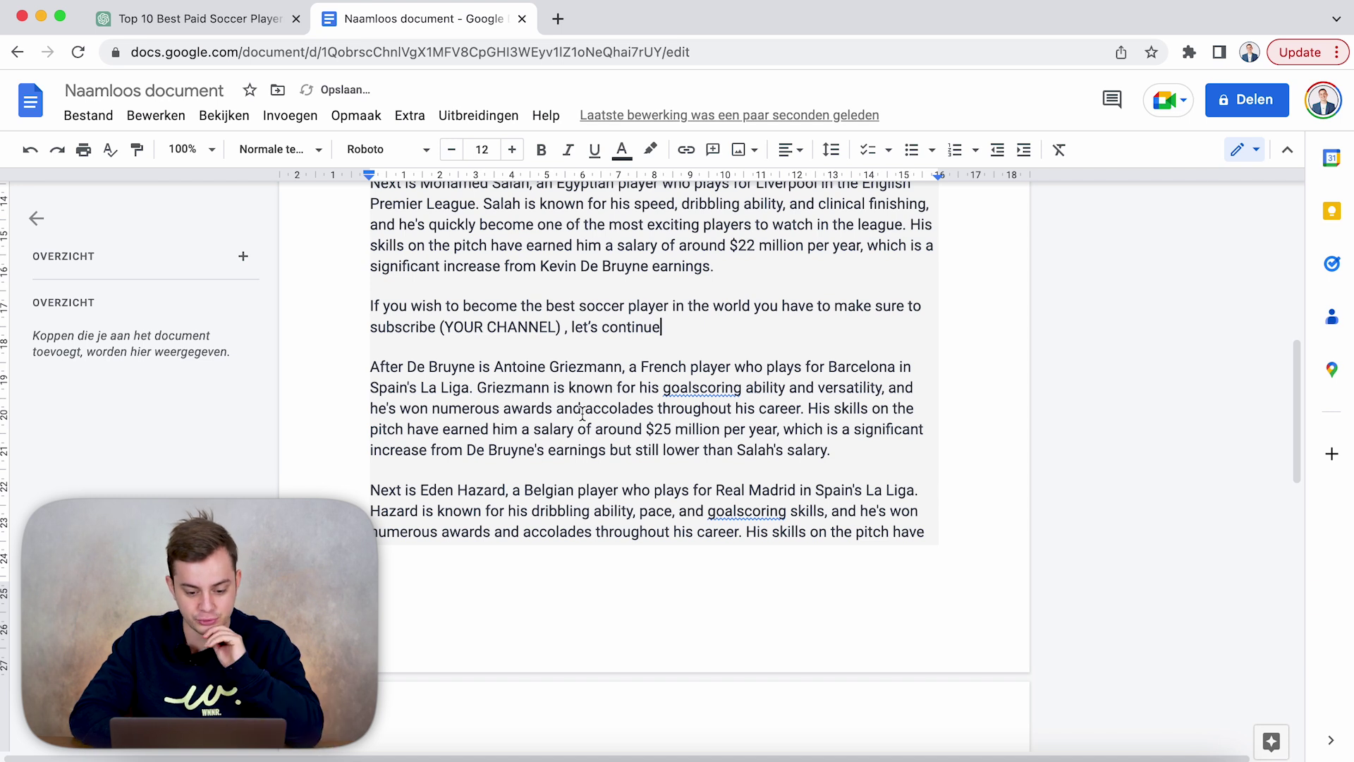
# Read through the rest of the script, from the Antoine Griezmann paragraph to the closing paragraphs
pyautogui.scroll(-1, 670, 365)
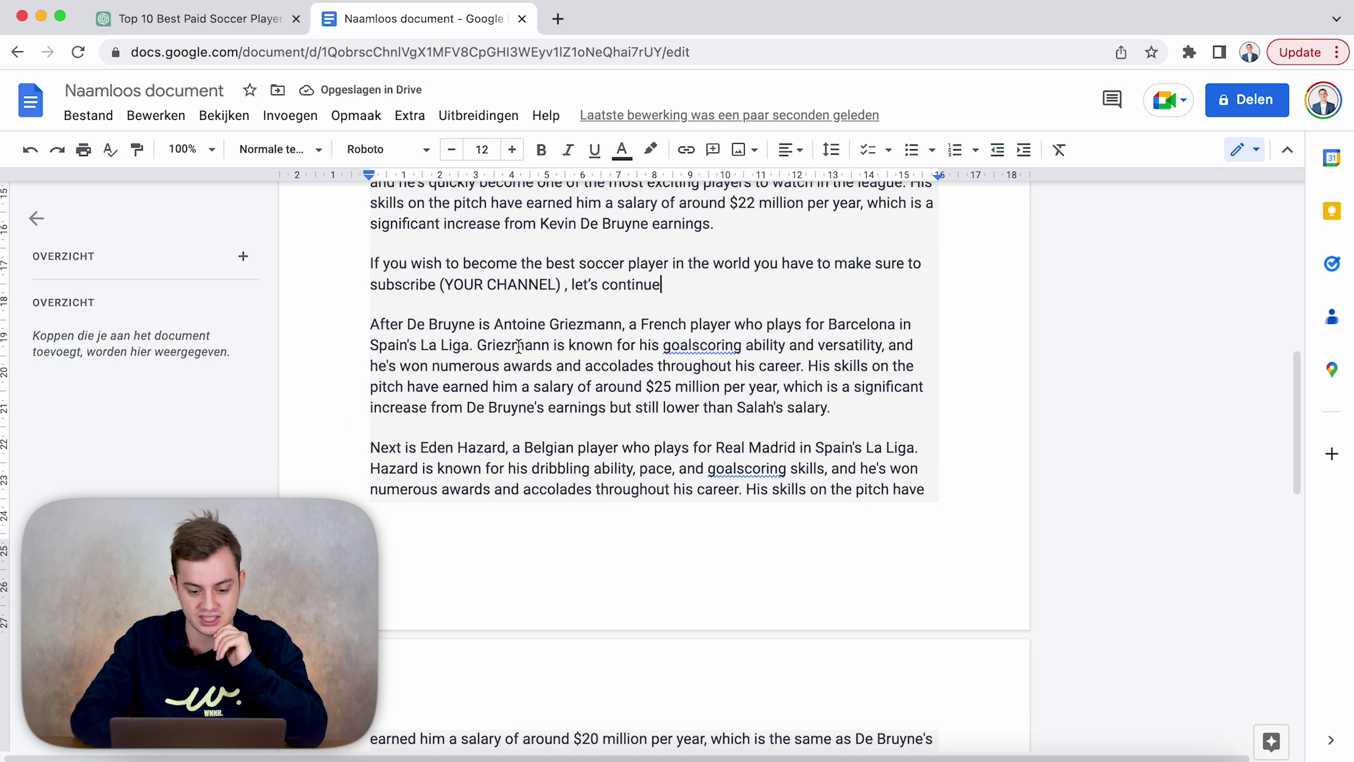
pyautogui.scroll(-2, 654, 360)
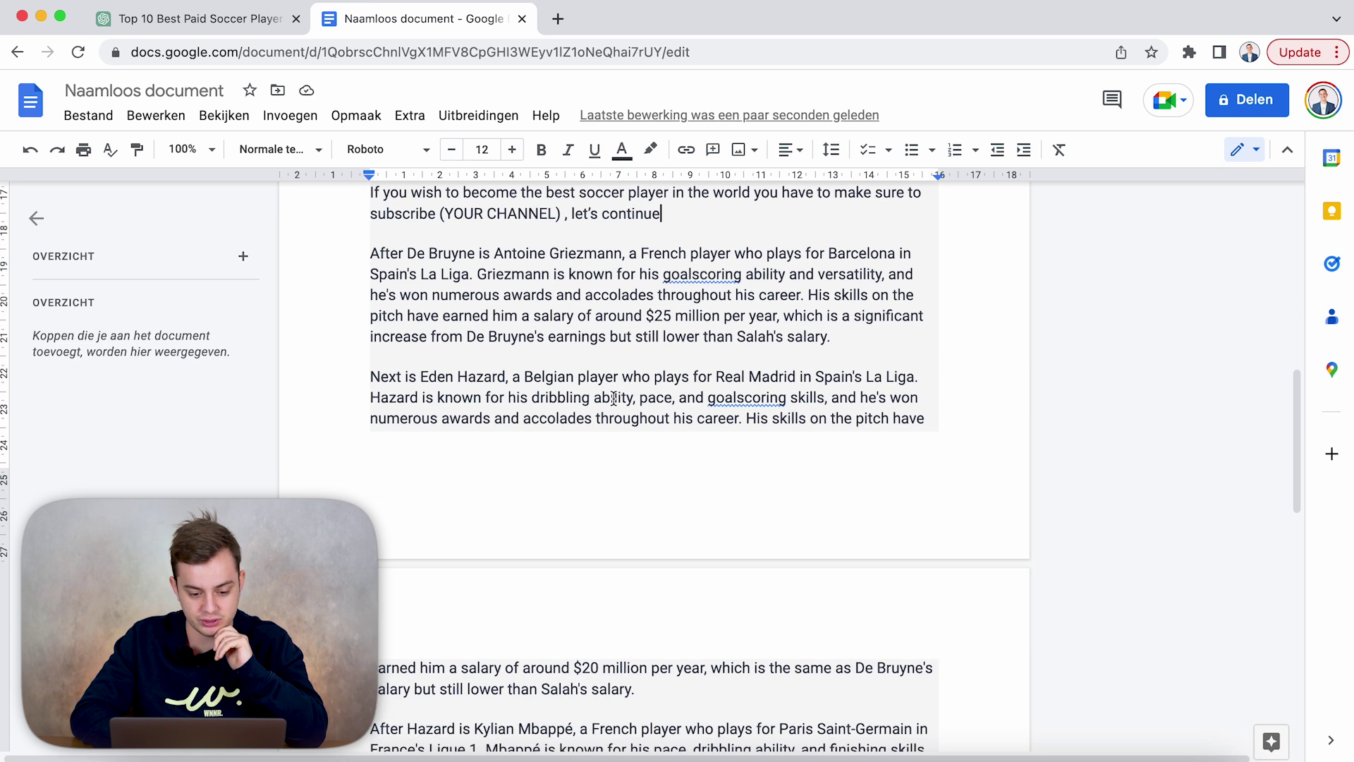
pyautogui.scroll(-5, 613, 398)
pyautogui.scroll(1, 614, 398)
pyautogui.scroll(-1, 613, 398)
pyautogui.scroll(-2, 614, 398)
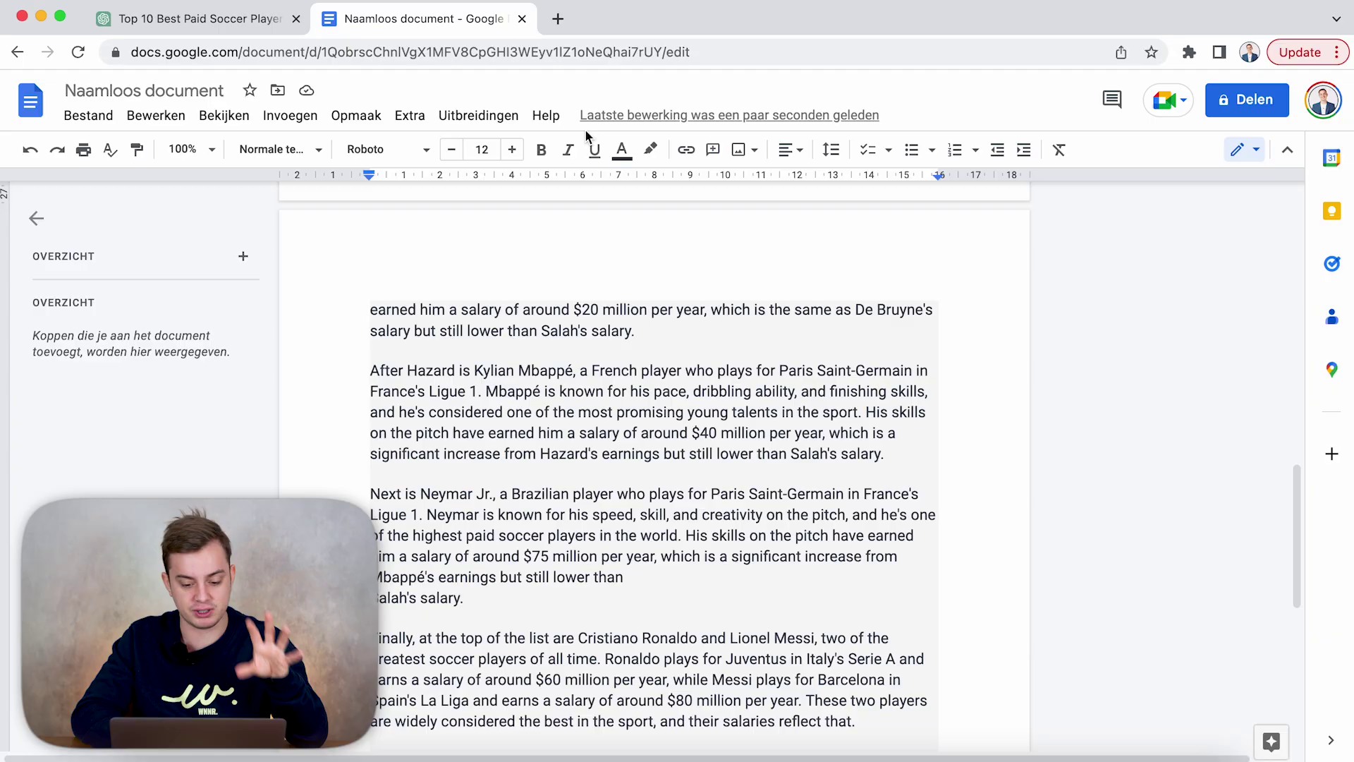
pyautogui.scroll(-3, 652, 466)
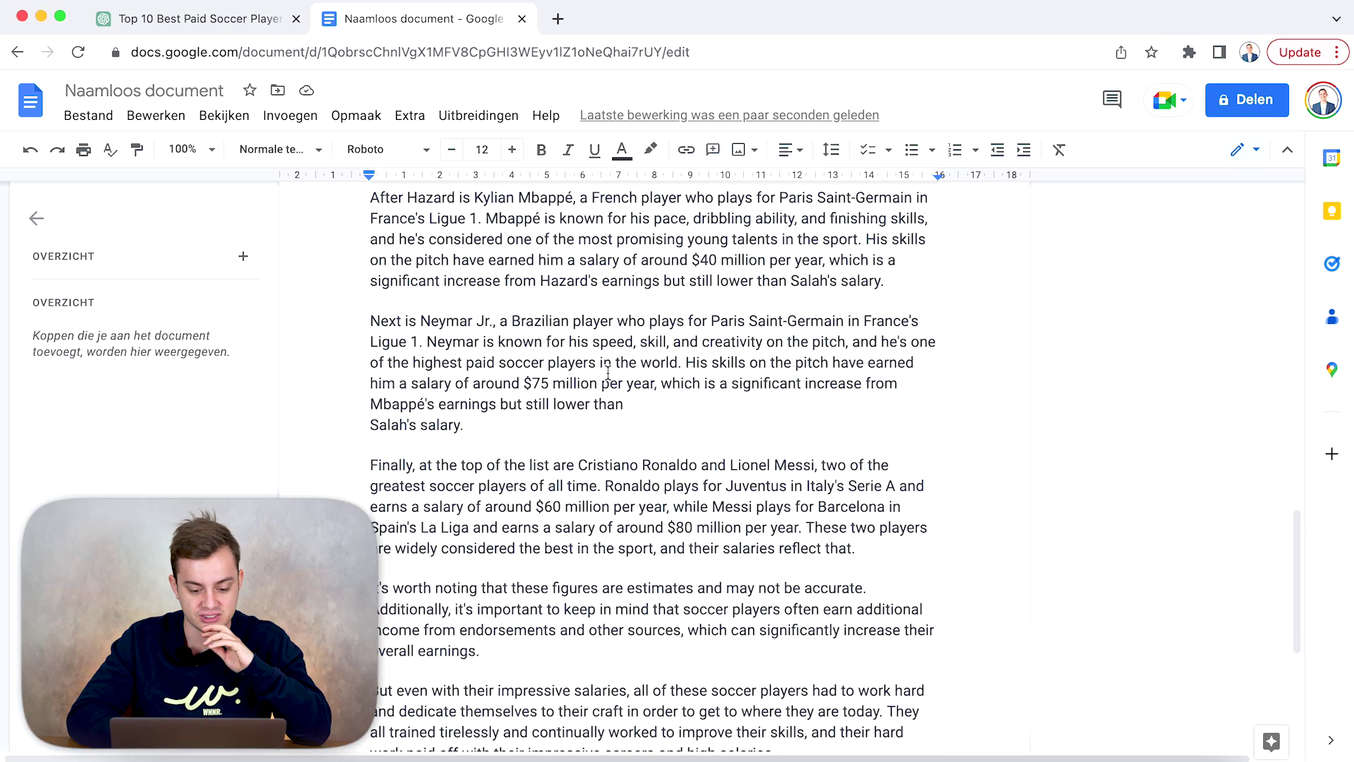
pyautogui.scroll(-2, 608, 371)
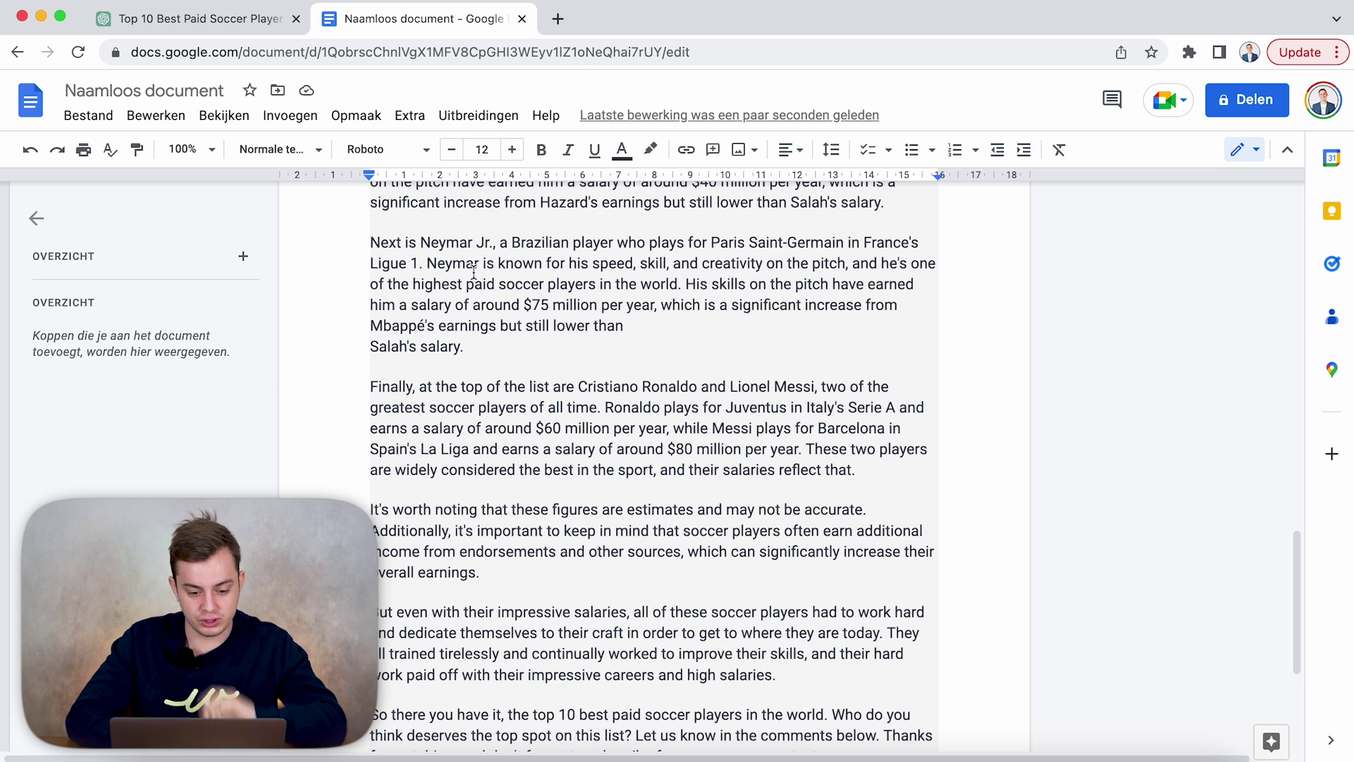
# Color the Neymar Jr. paragraph and the Cristiano Ronaldo and Lionel Messi paragraph orange
pyautogui.moveTo(369, 242); pyautogui.dragTo(871, 471)
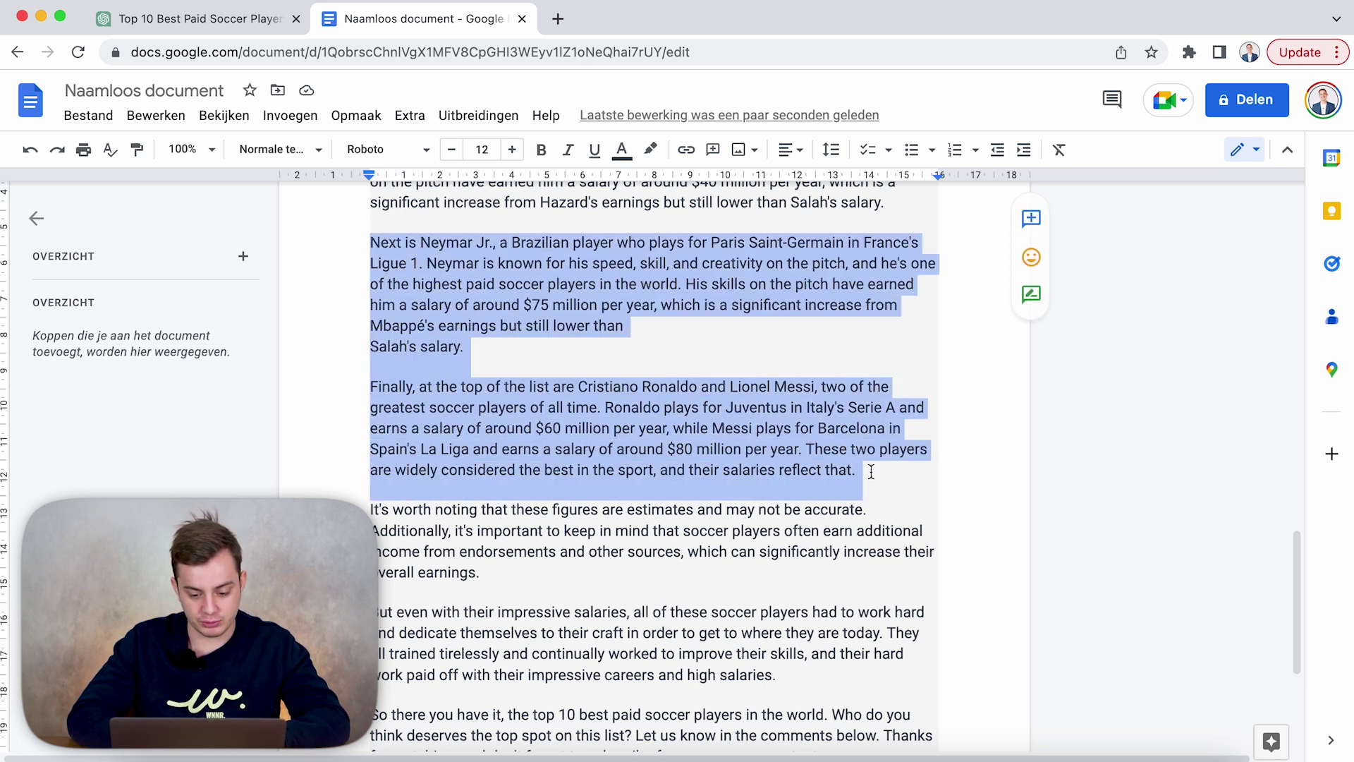
pyautogui.click(621, 149)
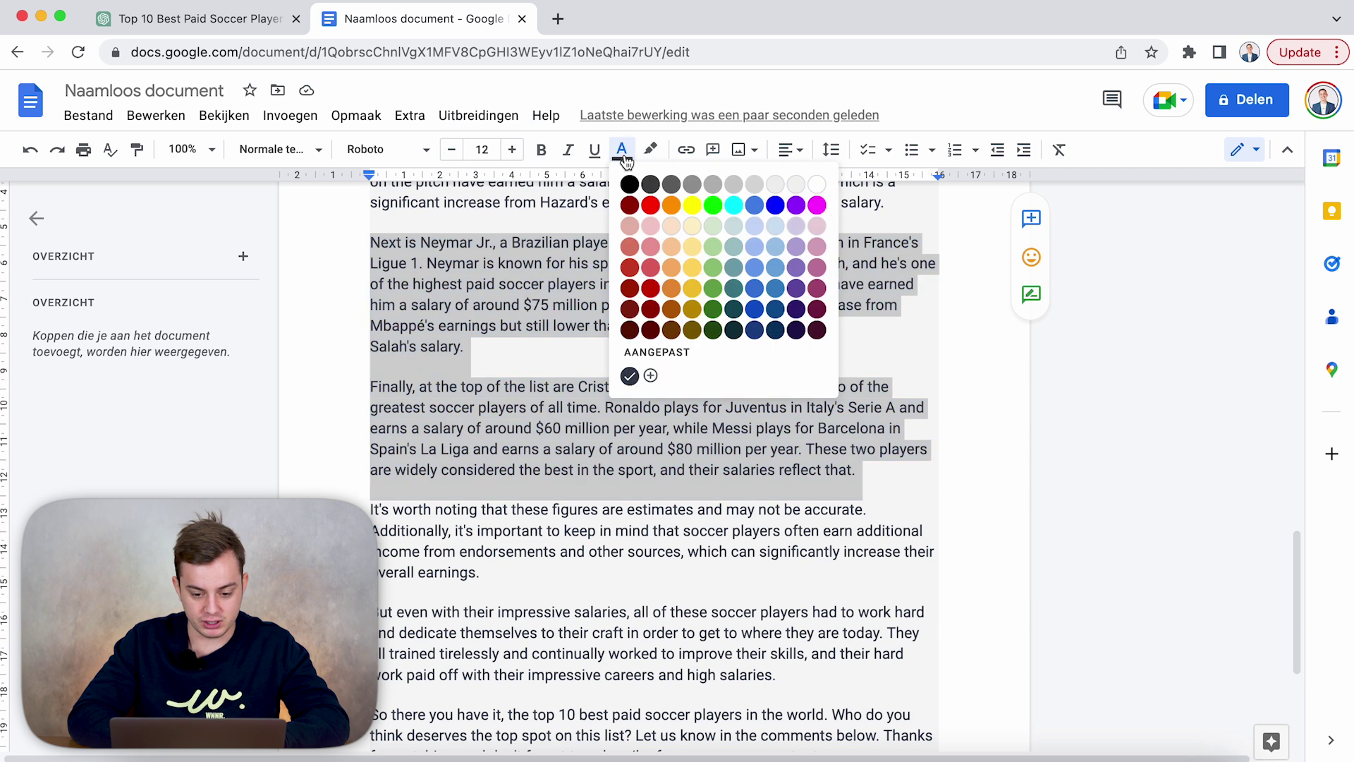
pyautogui.click(670, 206)
pyautogui.click(550, 367)
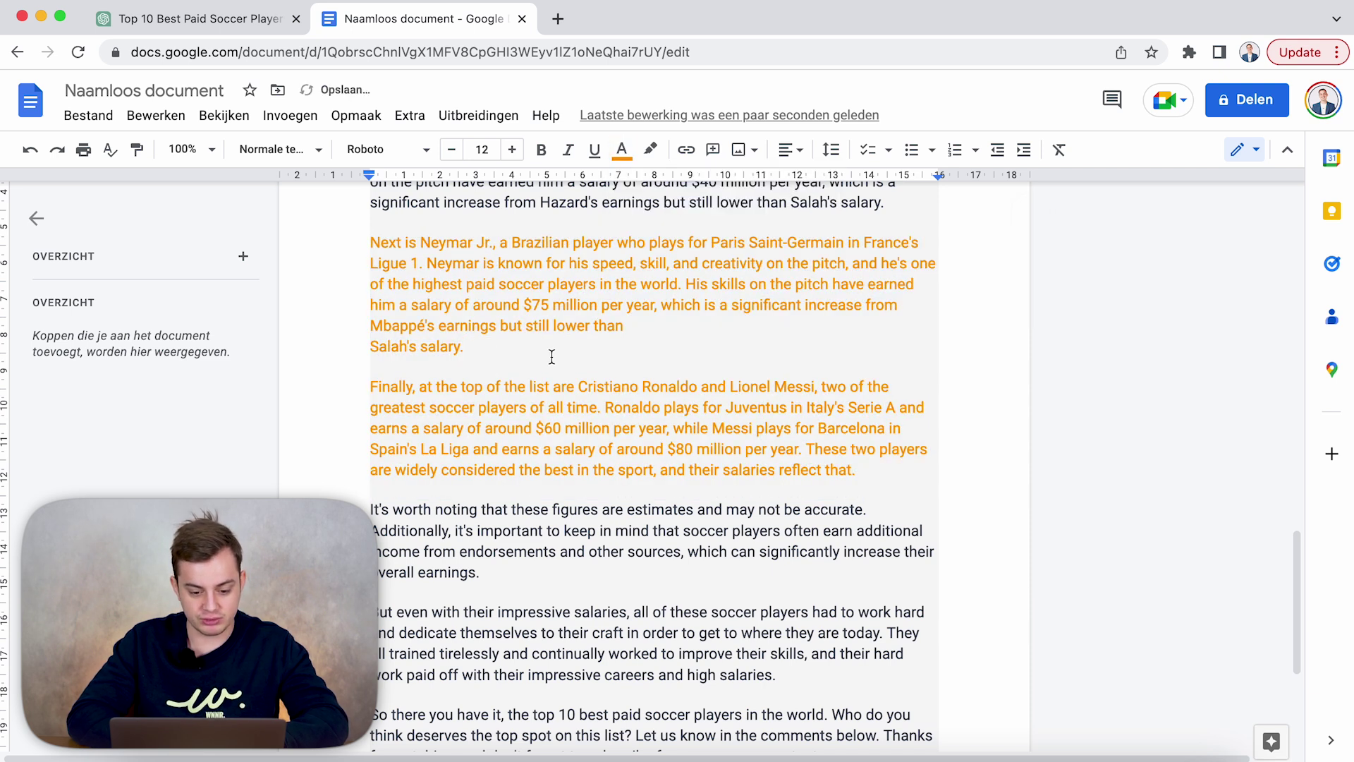
# Compare the salary figures of Neymar, Ronaldo and Messi in the two orange paragraphs
pyautogui.moveTo(524, 302); pyautogui.dragTo(623, 302)
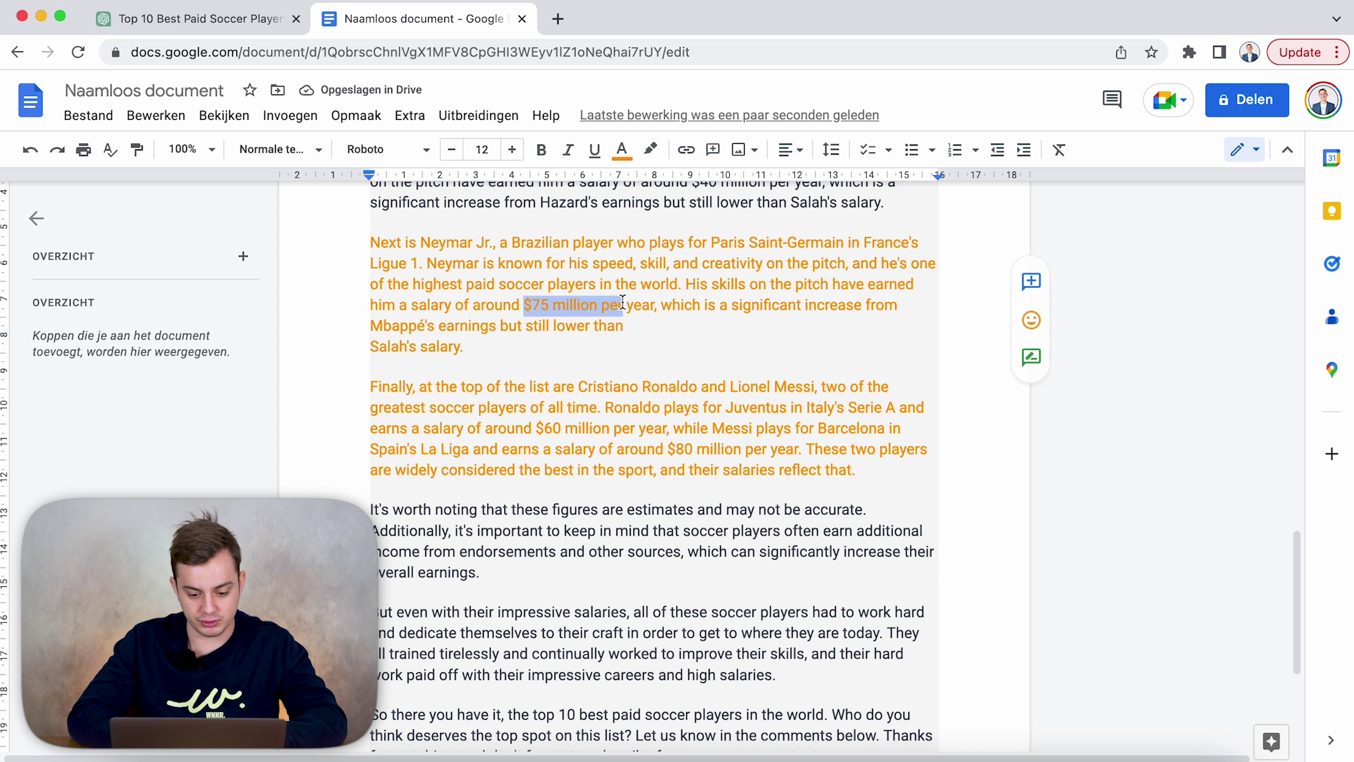
pyautogui.moveTo(537, 429); pyautogui.dragTo(803, 450)
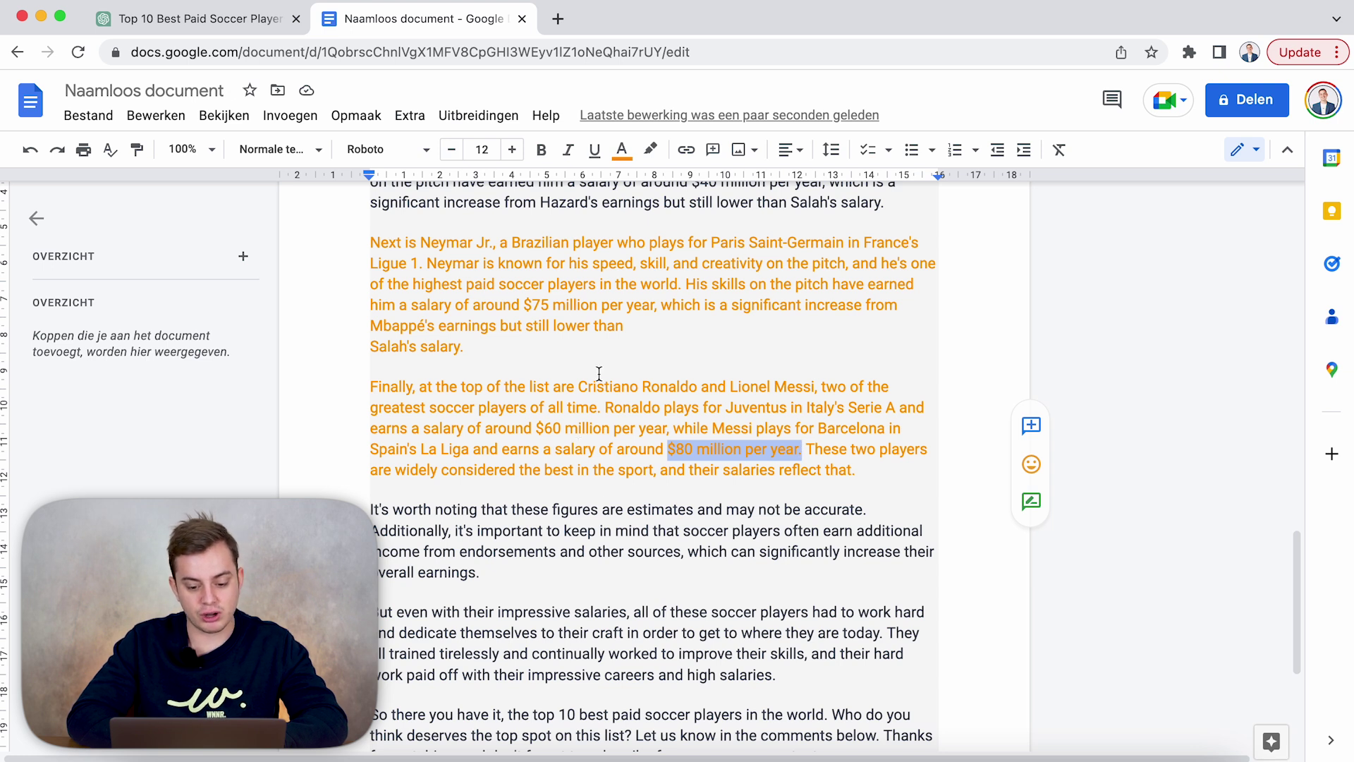
pyautogui.moveTo(599, 373); pyautogui.dragTo(614, 344)
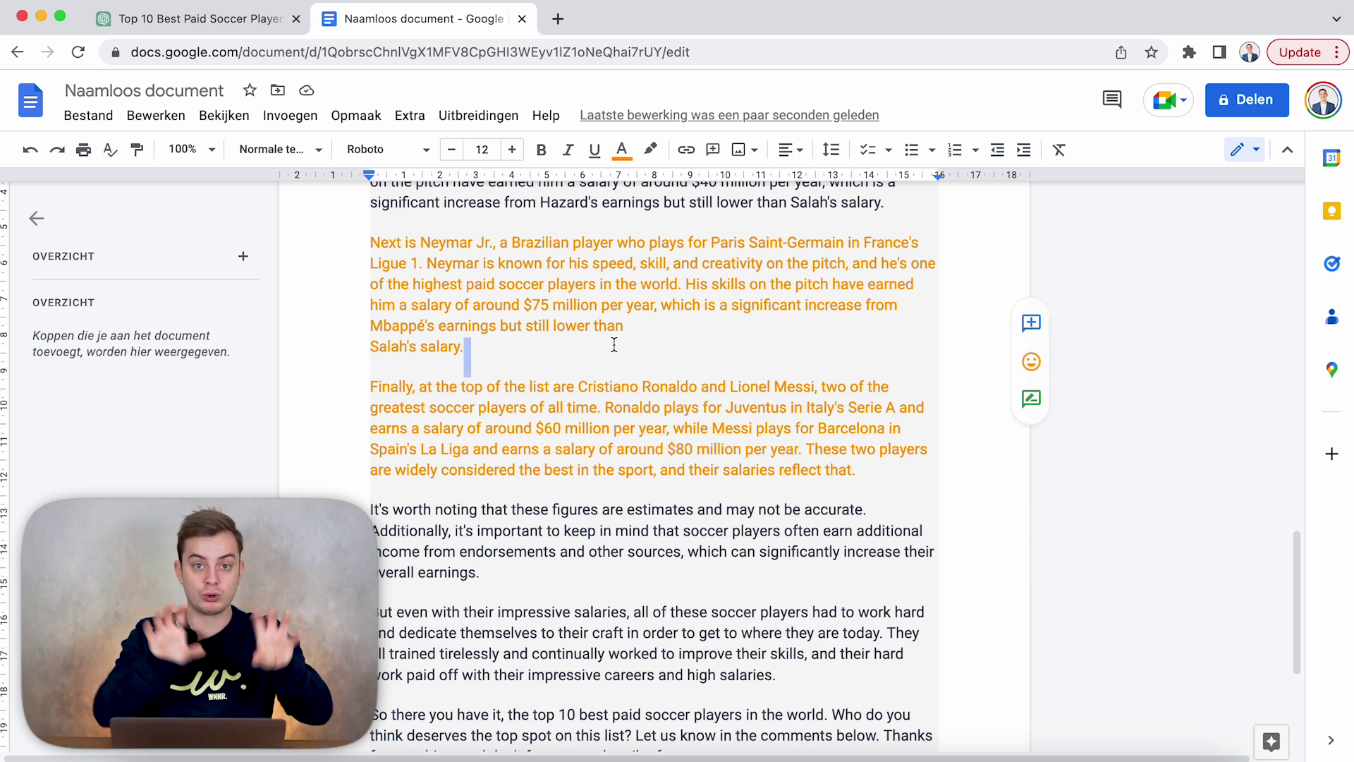
pyautogui.click(608, 345)
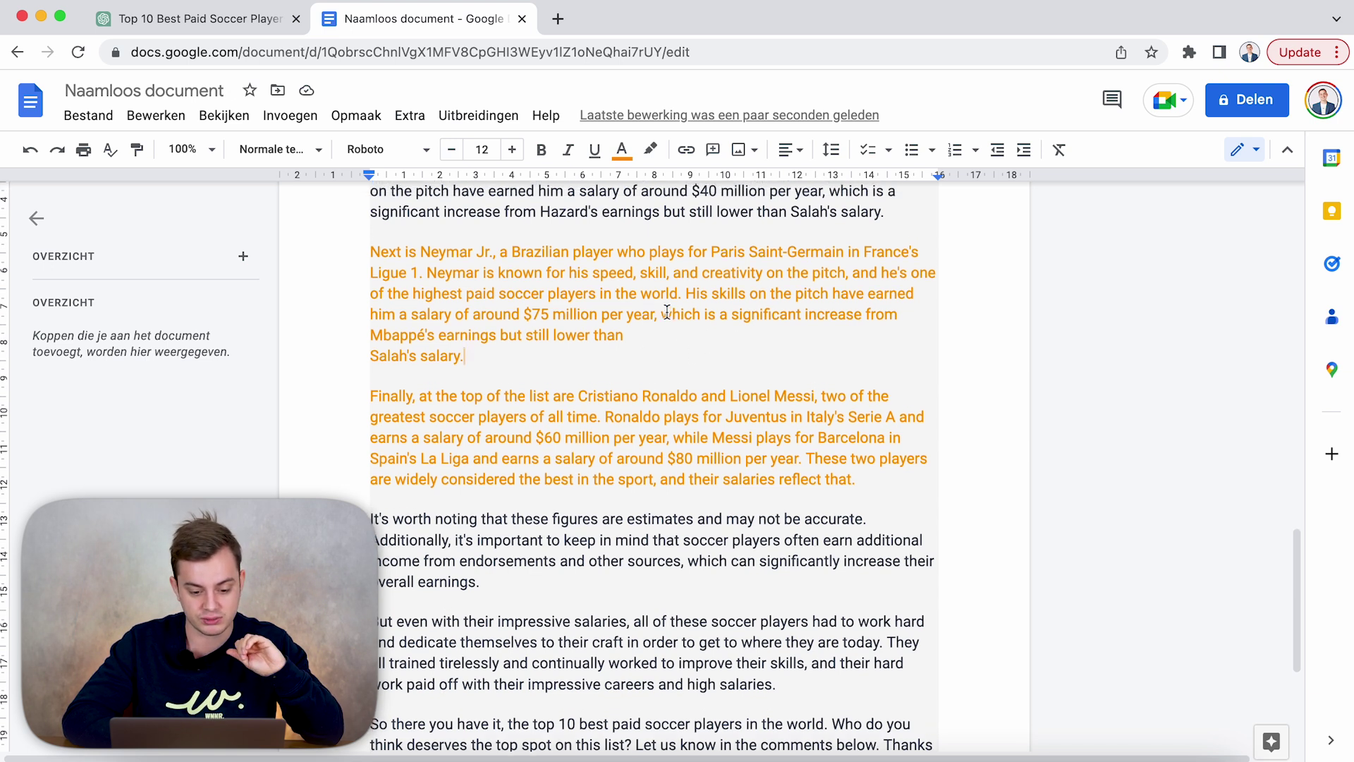
# In the script's last sentence, insert "to soccer fanatic" after "subscribe" and replace "more" with "daily"
pyautogui.scroll(6, 666, 311)
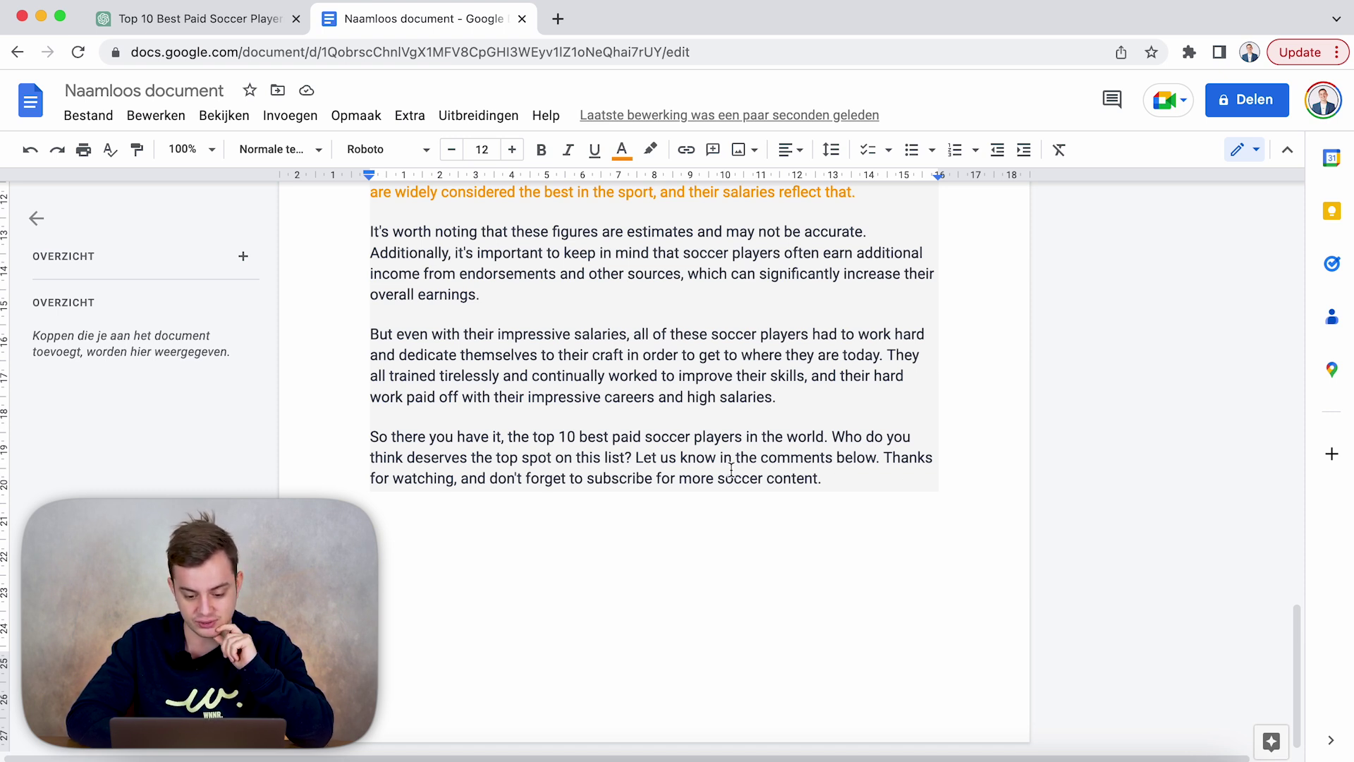
pyautogui.doubleClick(840, 477)
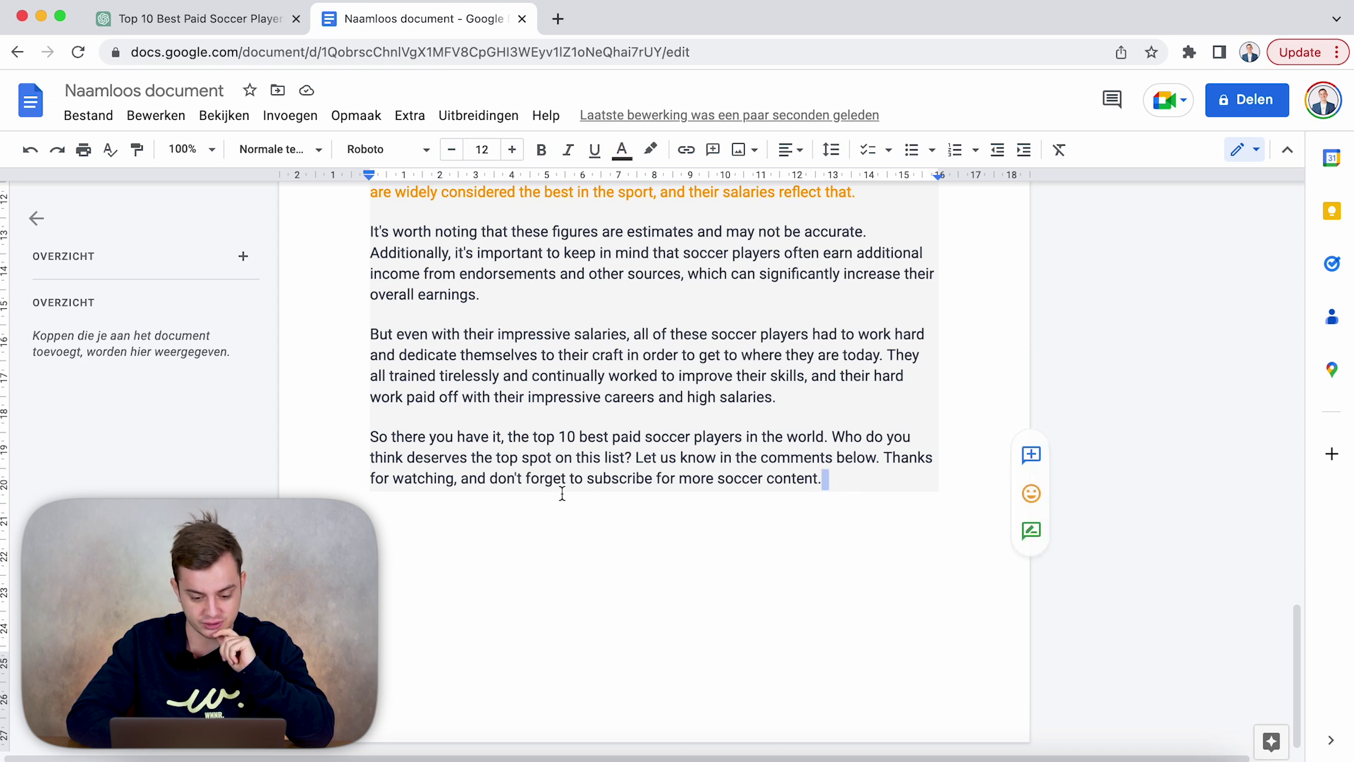
pyautogui.click(656, 478)
pyautogui.write('to socce')
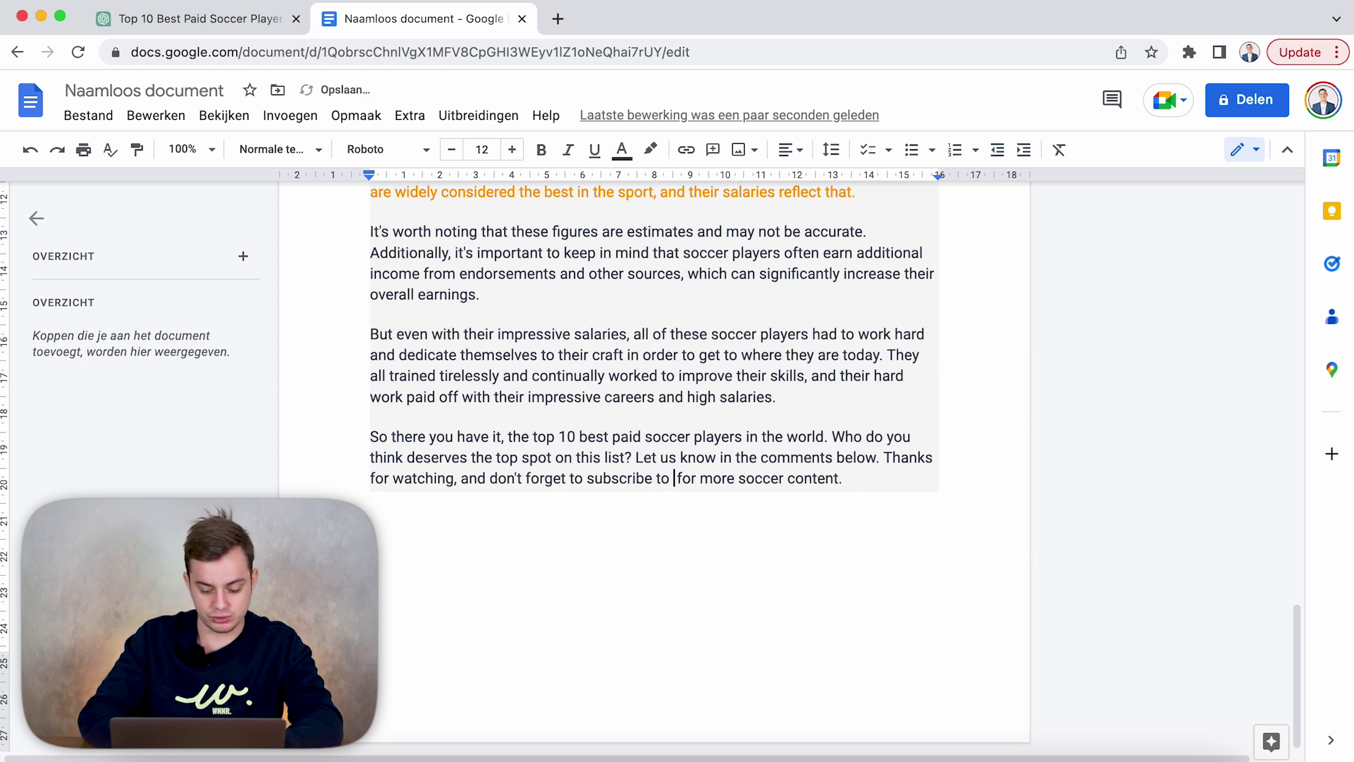
pyautogui.write('r fanatic')
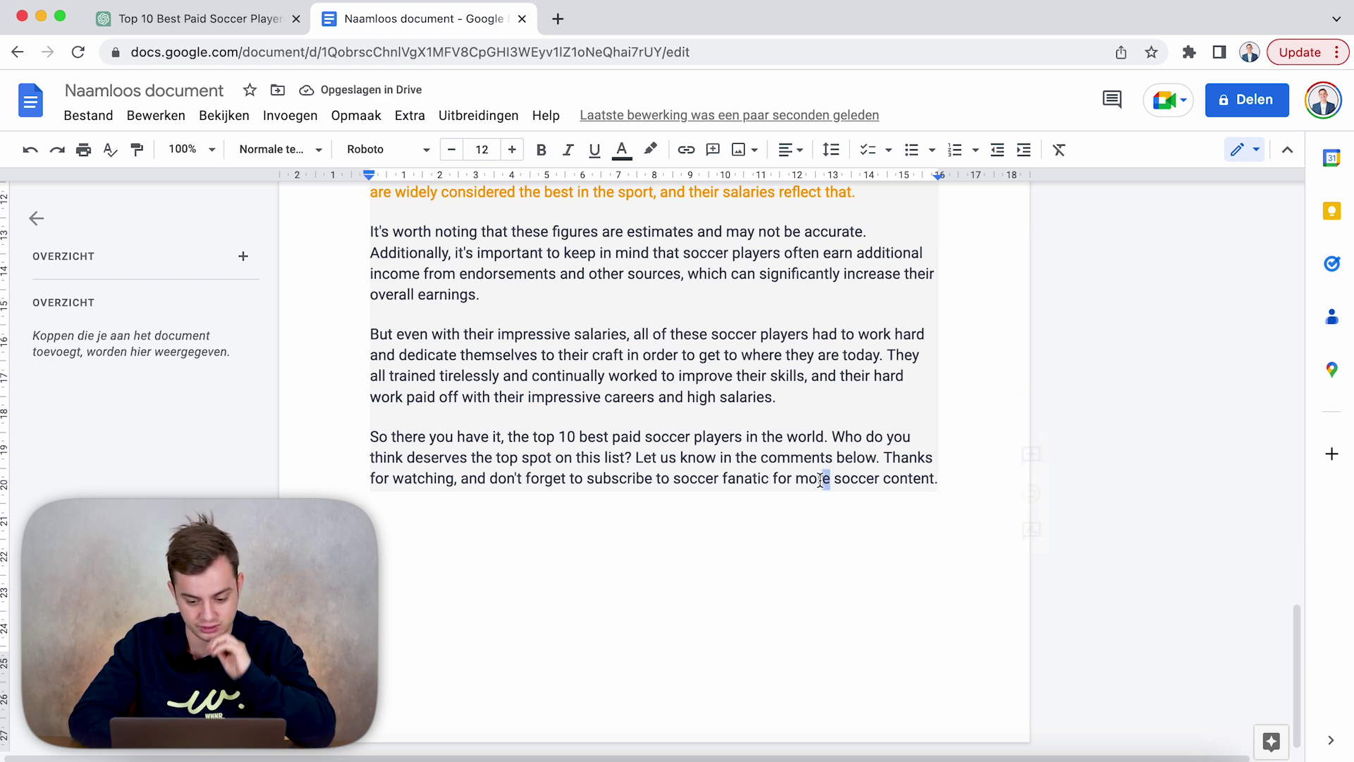
pyautogui.moveTo(831, 480); pyautogui.dragTo(802, 481)
pyautogui.write('daily')
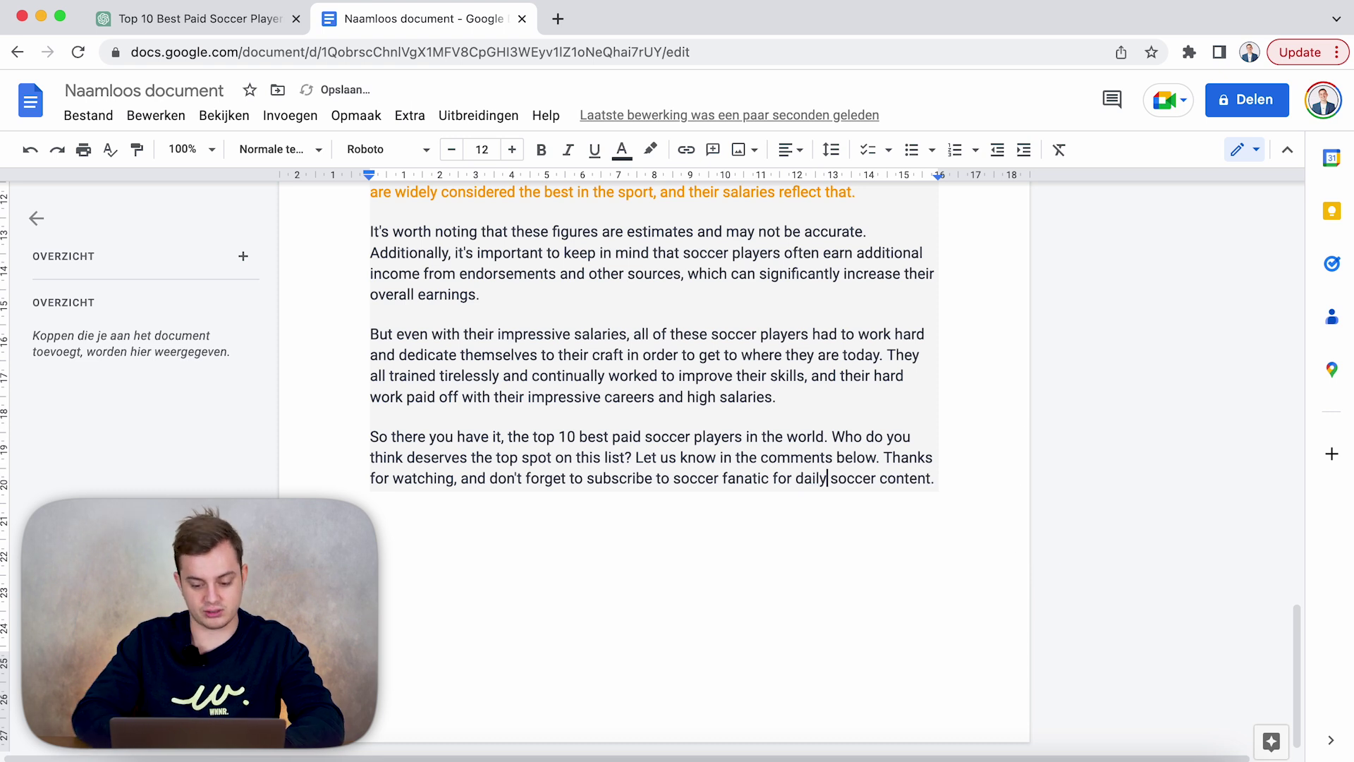
# Below the closing paragraph, add "If you want to see the best goals ever of the top player make sure to check out this video on the left"
pyautogui.click(957, 475)
pyautogui.press('Return')
pyautogui.press('Return')
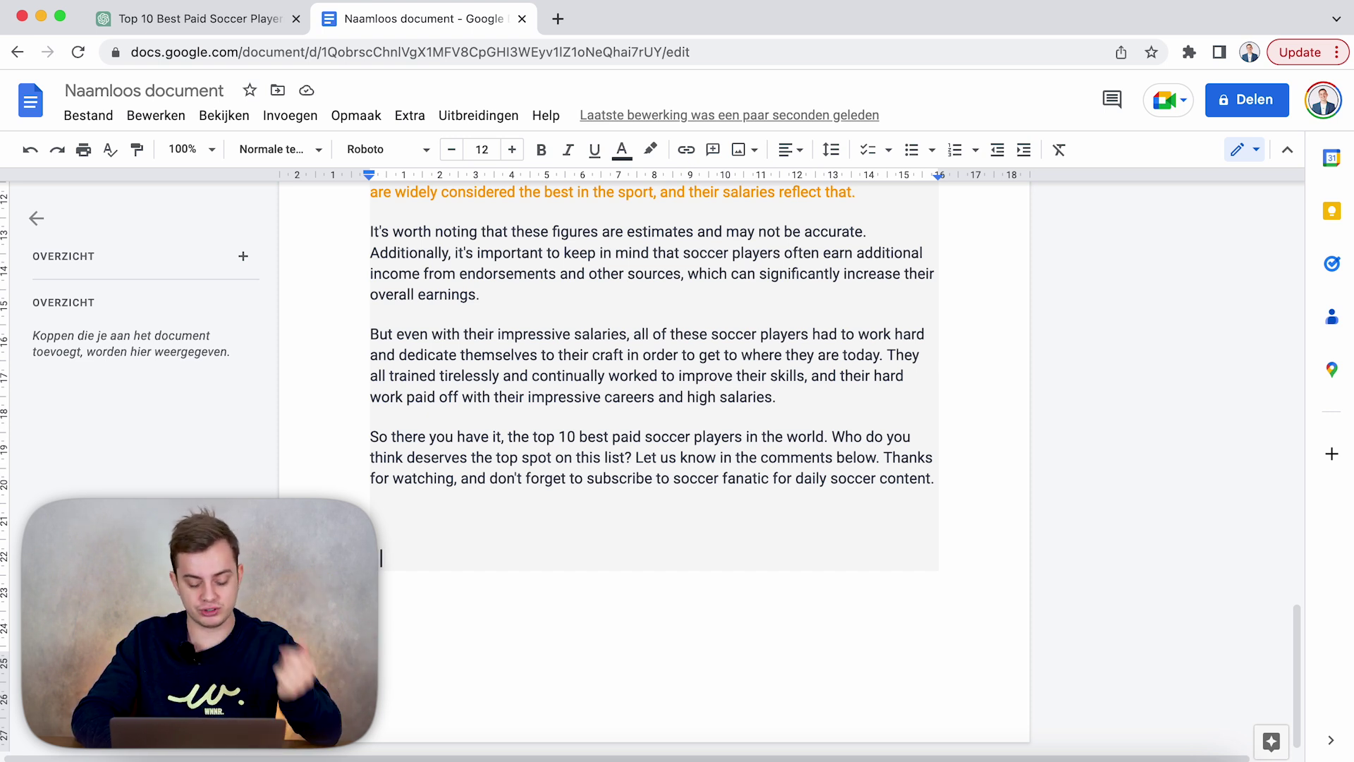
pyautogui.write('If you ')
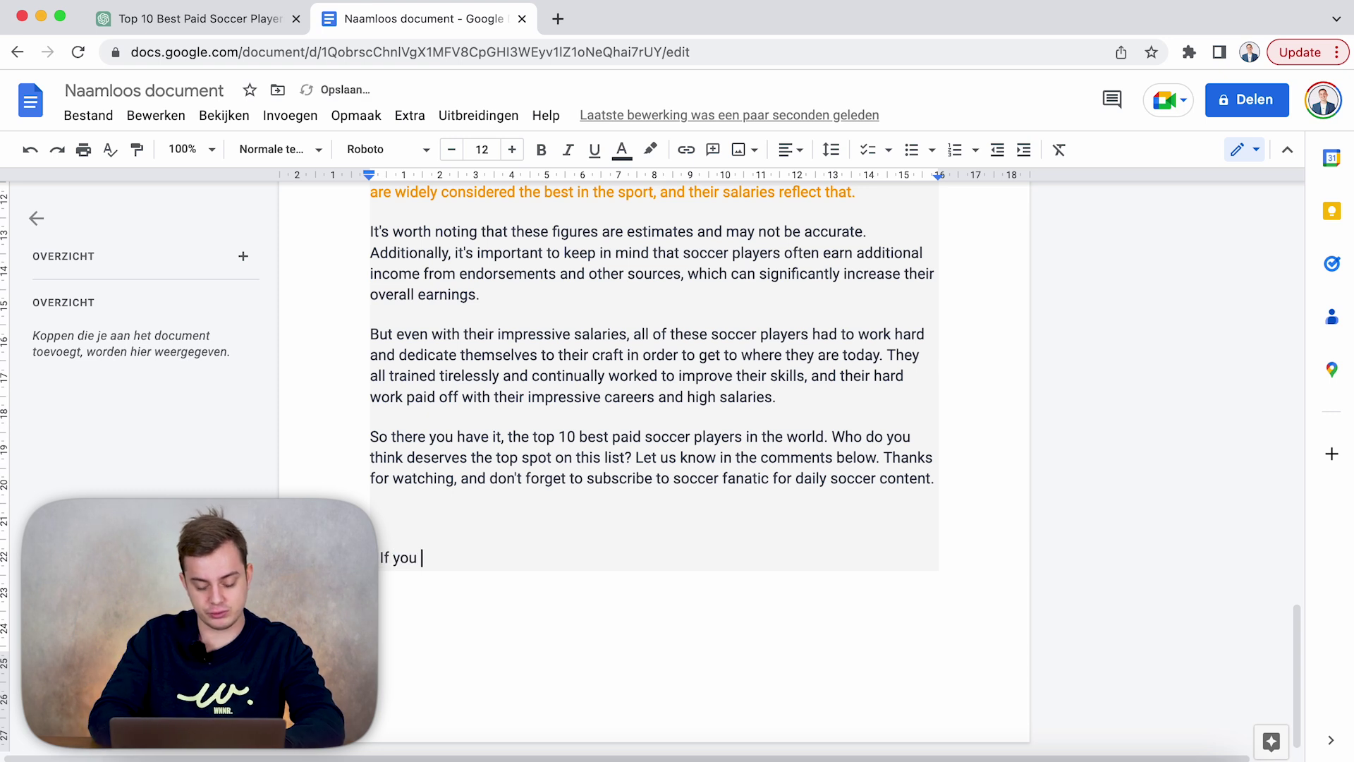
pyautogui.write('want to see the best goals')
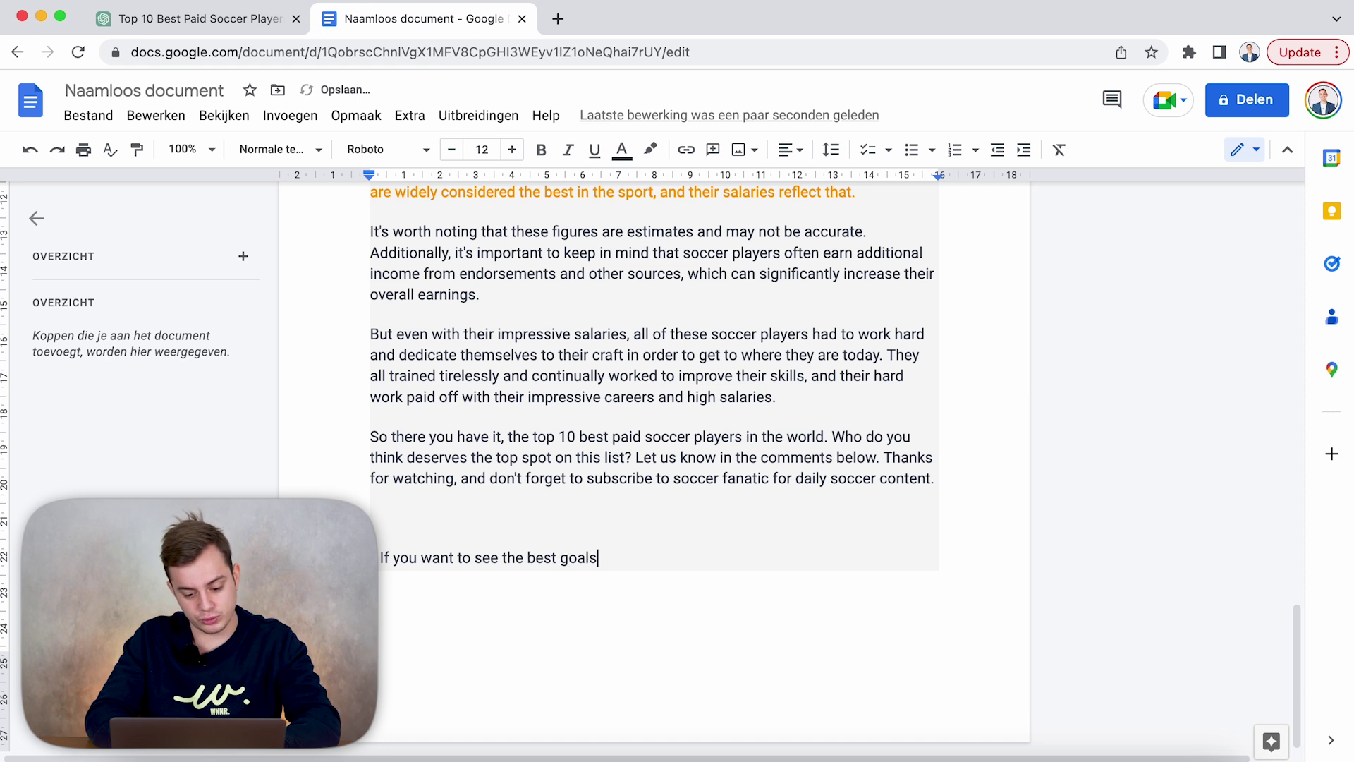
pyautogui.write(' ever of the to')
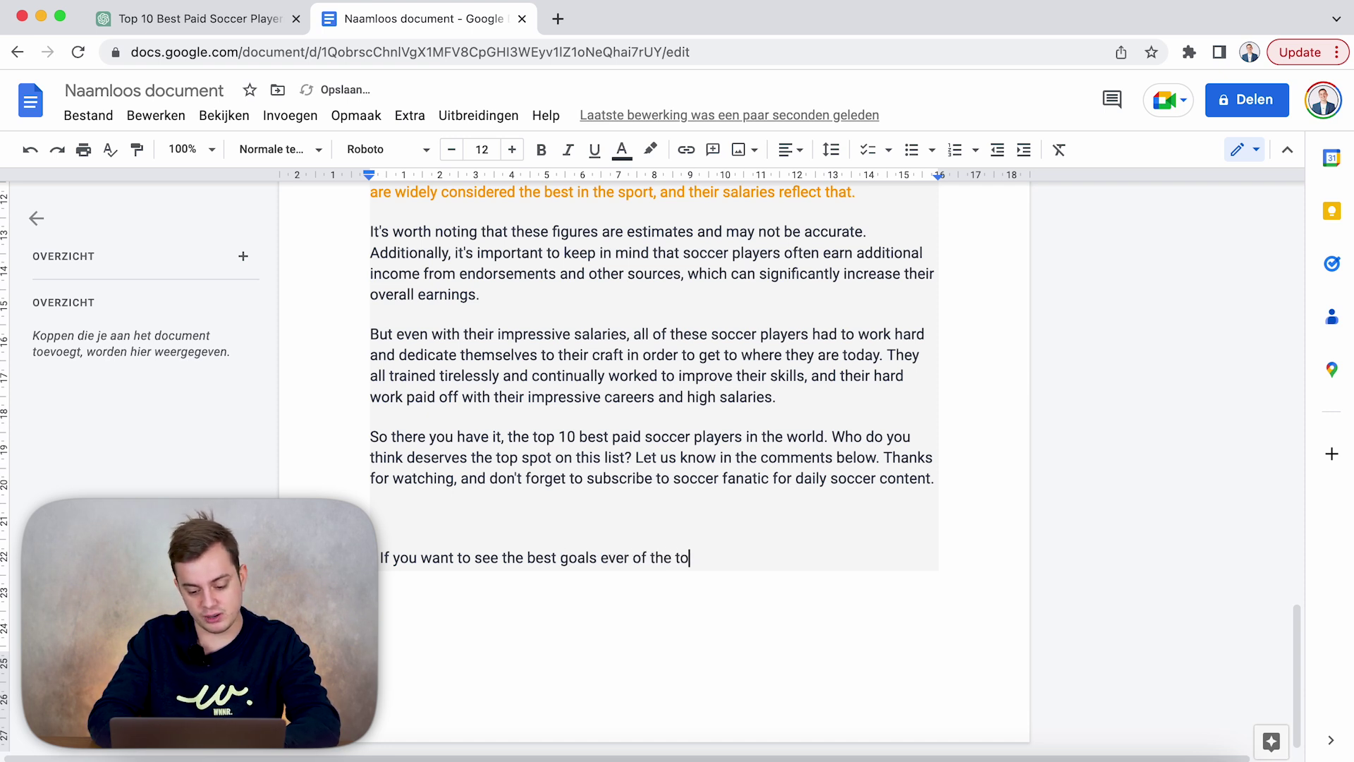
pyautogui.write('p player make sure to')
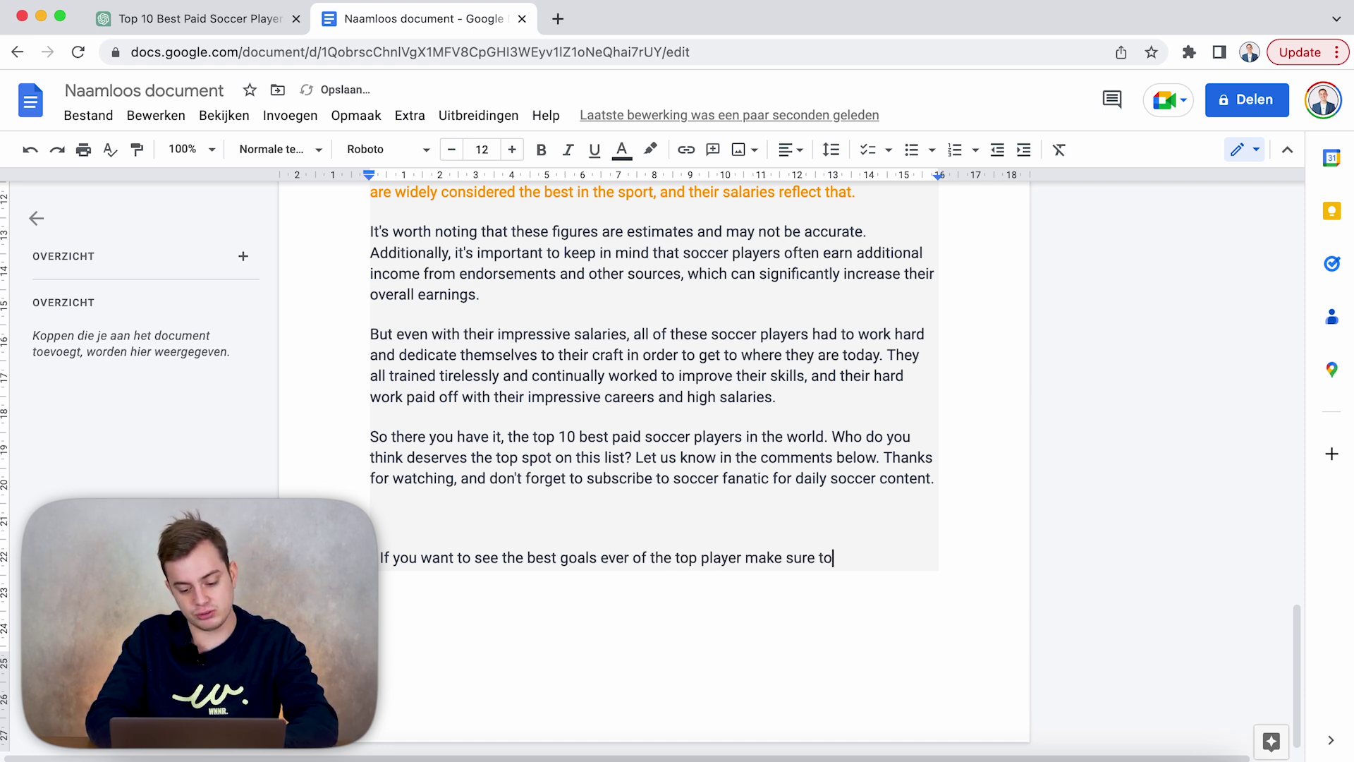
pyautogui.write(' check out this video')
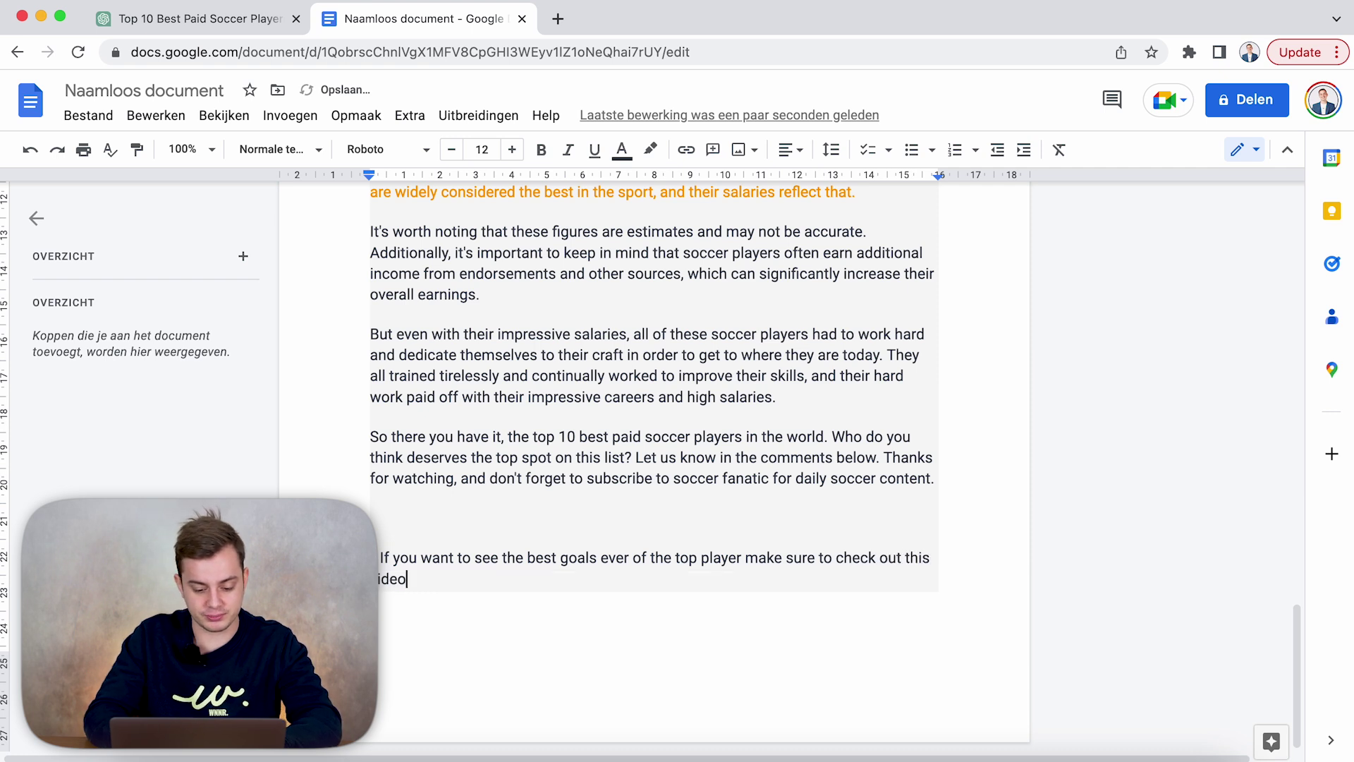
pyautogui.write(' on the left')
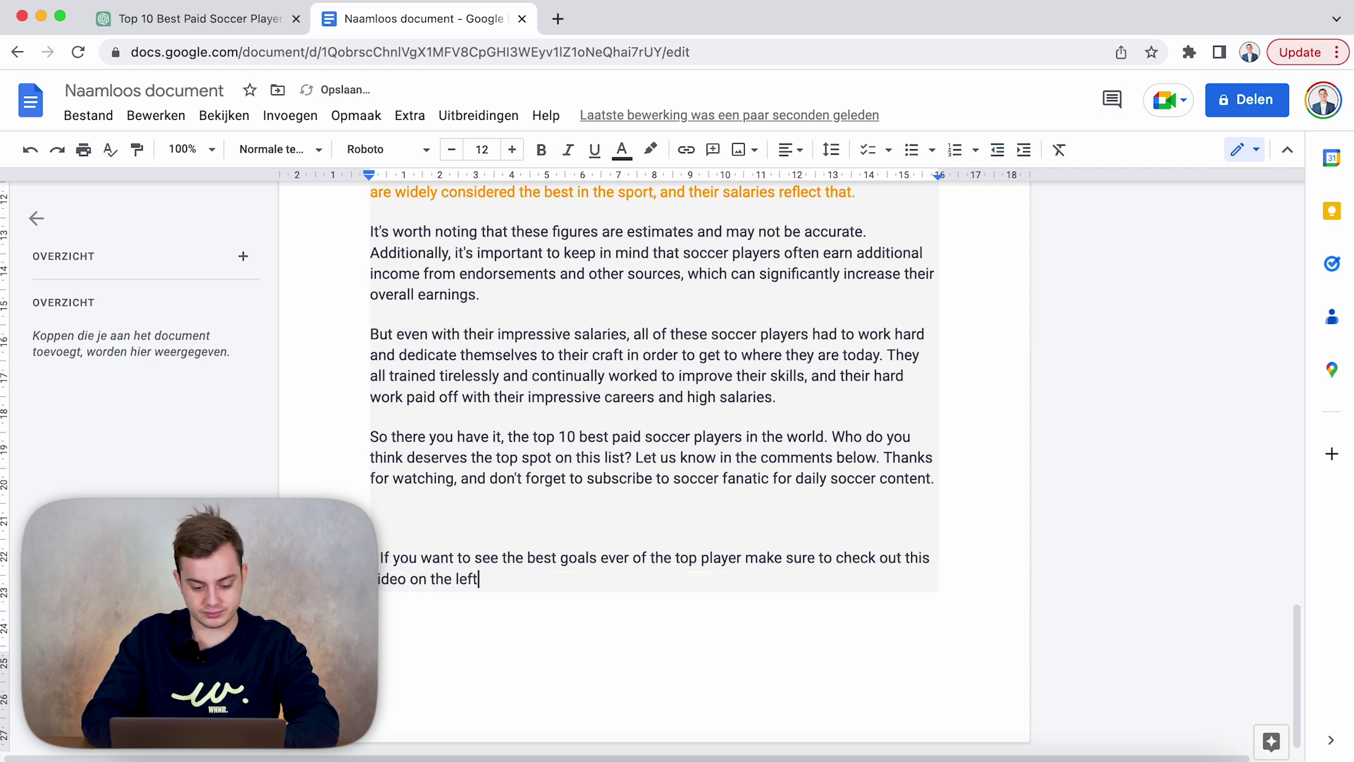